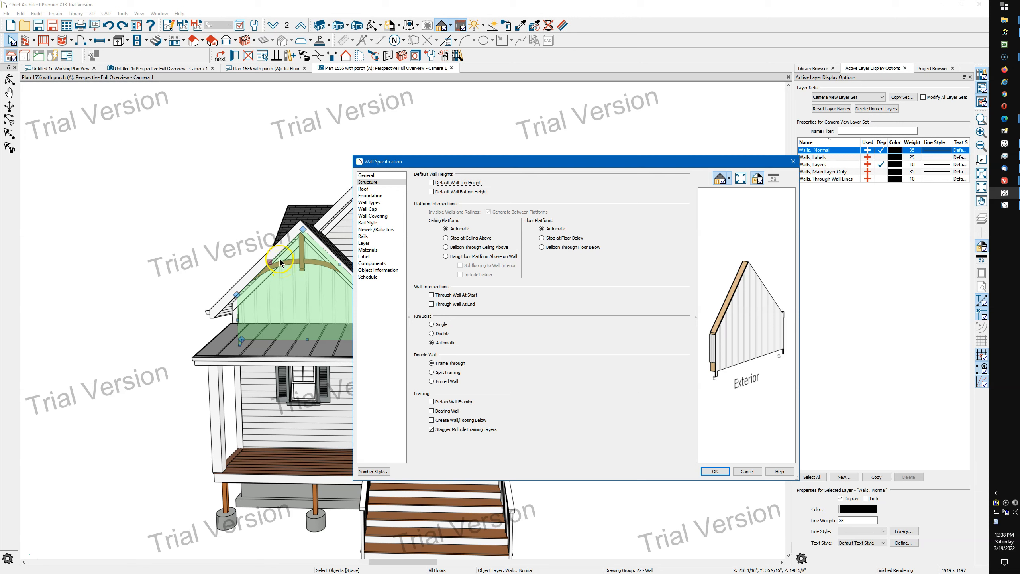
# Restore the default wall top height and default wall bottom height for the front porch gable wall
pyautogui.click(431, 194)
pyautogui.click(305, 300)
pyautogui.click(319, 290)
pyautogui.click(444, 191)
pyautogui.click(711, 471)
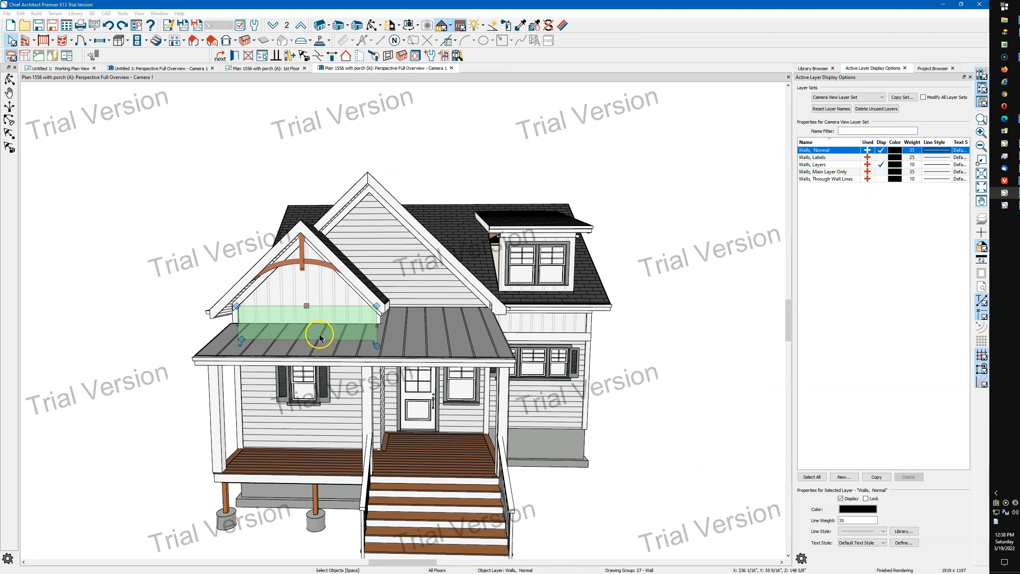
# Examine how the front porch gable is split between the triangular attic wall and the normal wall below it
pyautogui.click(300, 299)
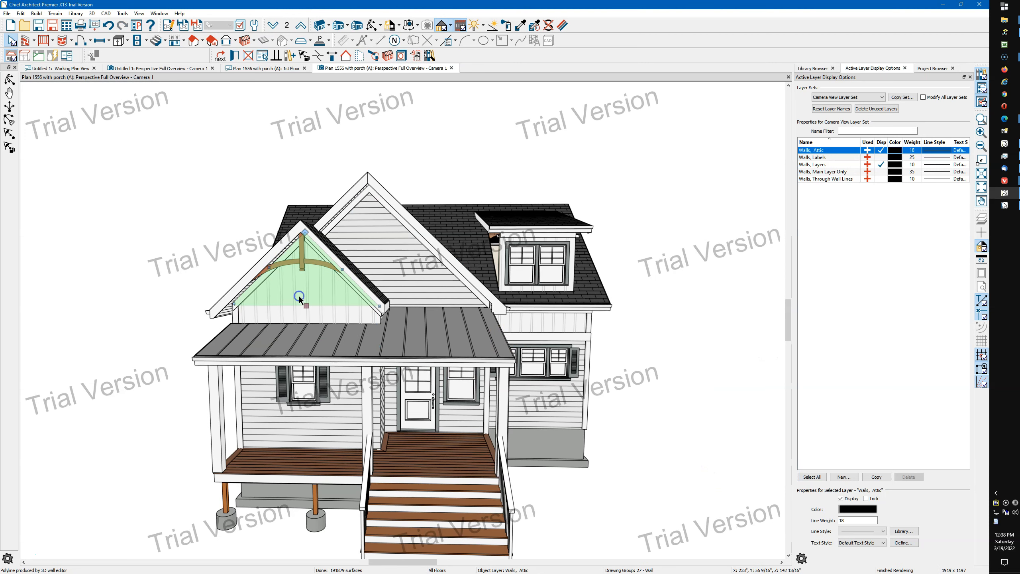
pyautogui.click(290, 314)
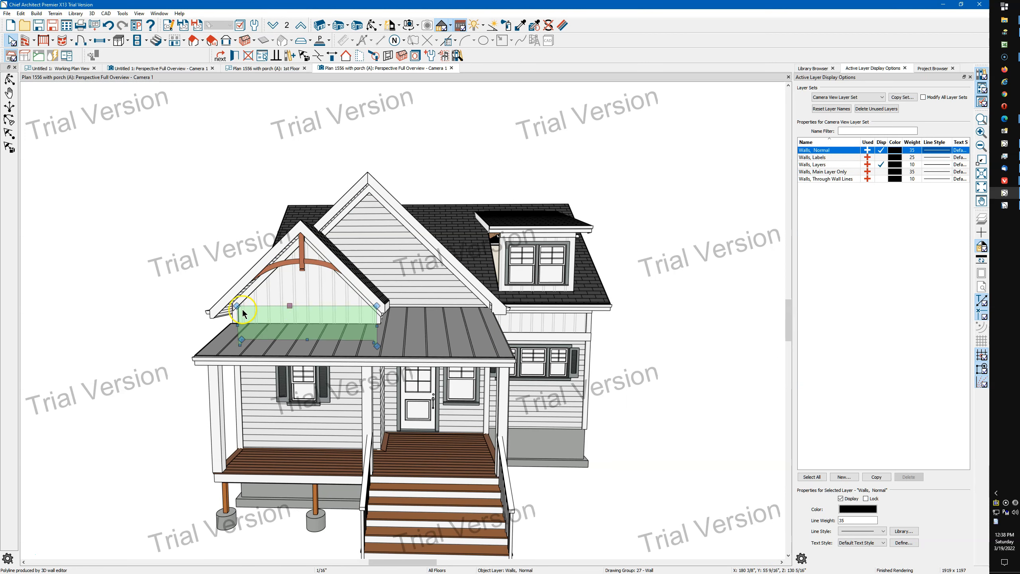
pyautogui.click(316, 286)
pyautogui.click(306, 313)
pyautogui.scroll(3, 336, 298)
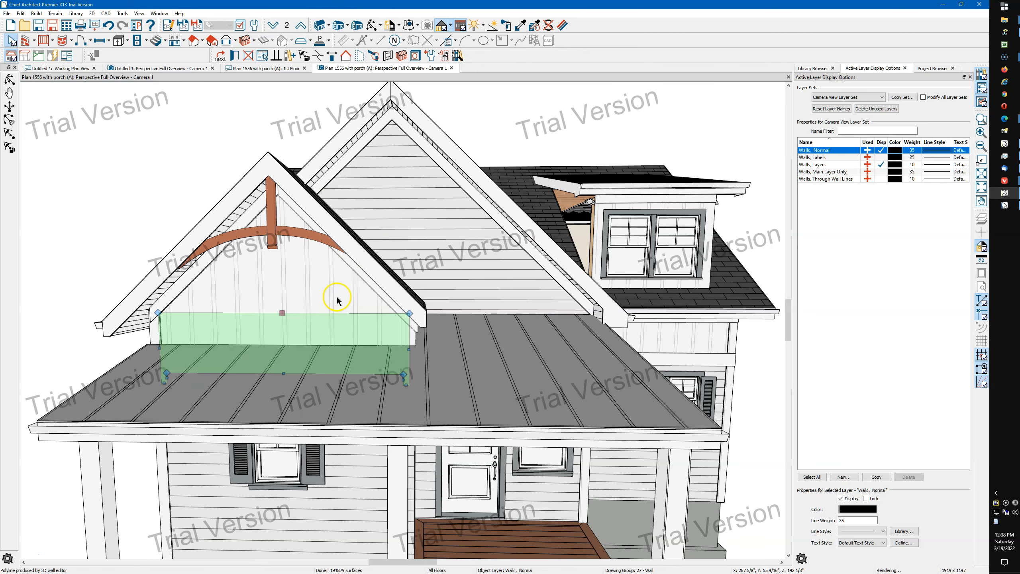
pyautogui.click(316, 293)
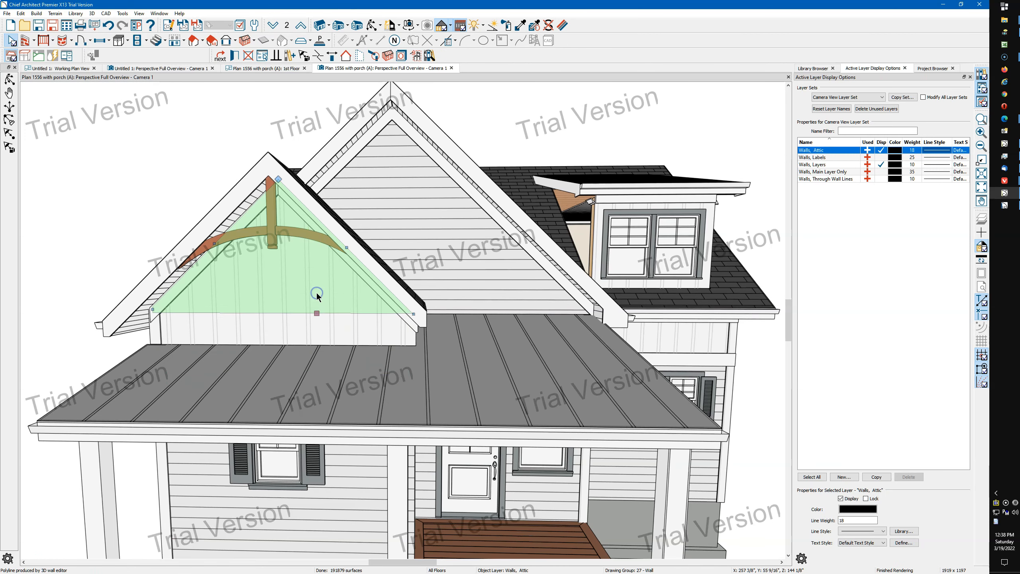
pyautogui.click(244, 330)
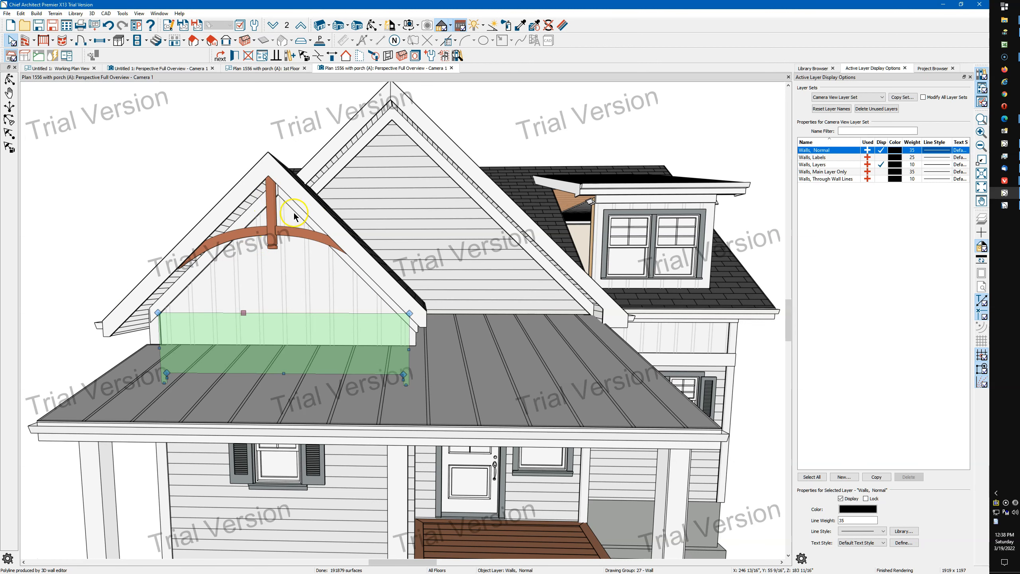
pyautogui.scroll(-2, 253, 261)
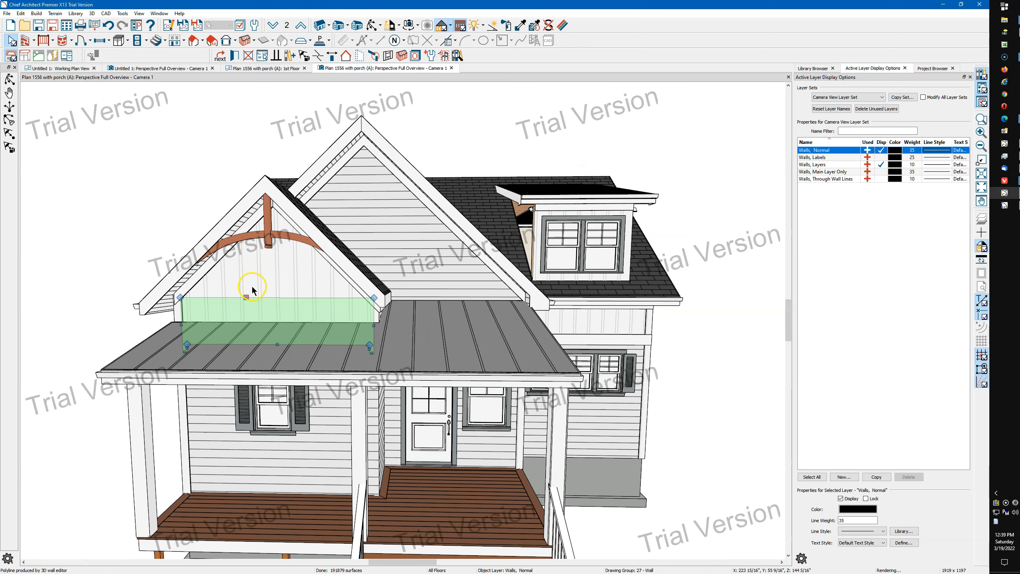
# Set the ceiling platform intersection of the lower porch gable wall to Balloon Through Ceiling Above
pyautogui.doubleClick(250, 316)
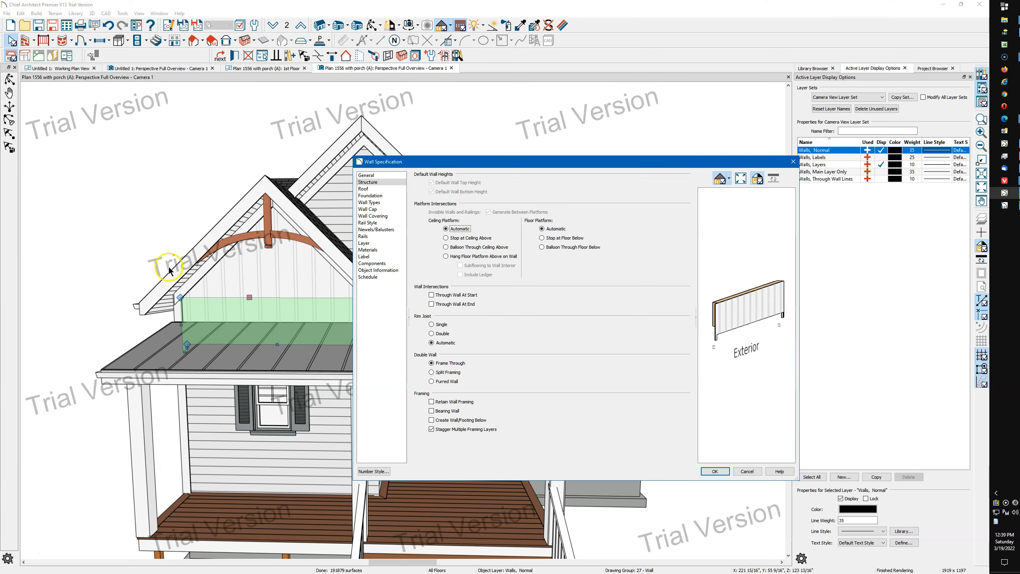
pyautogui.click(460, 248)
pyautogui.click(739, 468)
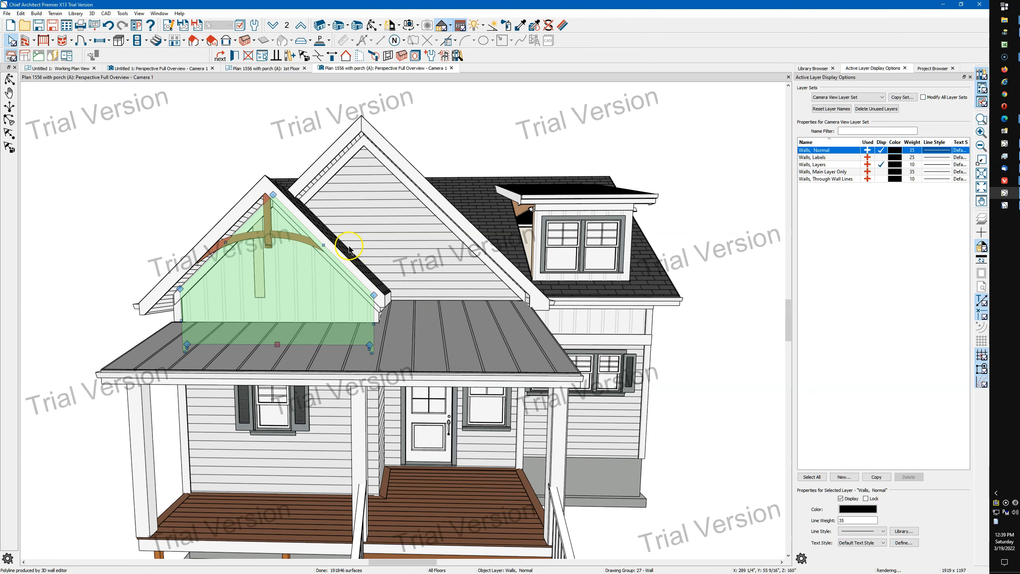
# Delete the leftover attic wall piece sticking through the front porch gable, allowing the automatically generated wall to be modified
pyautogui.scroll(5, 322, 298)
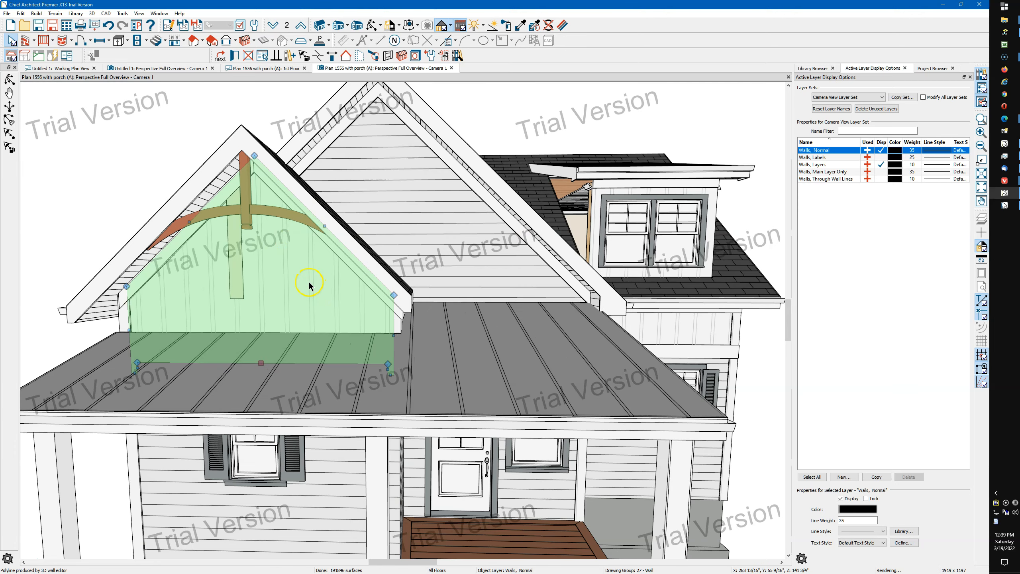
pyautogui.click(204, 278)
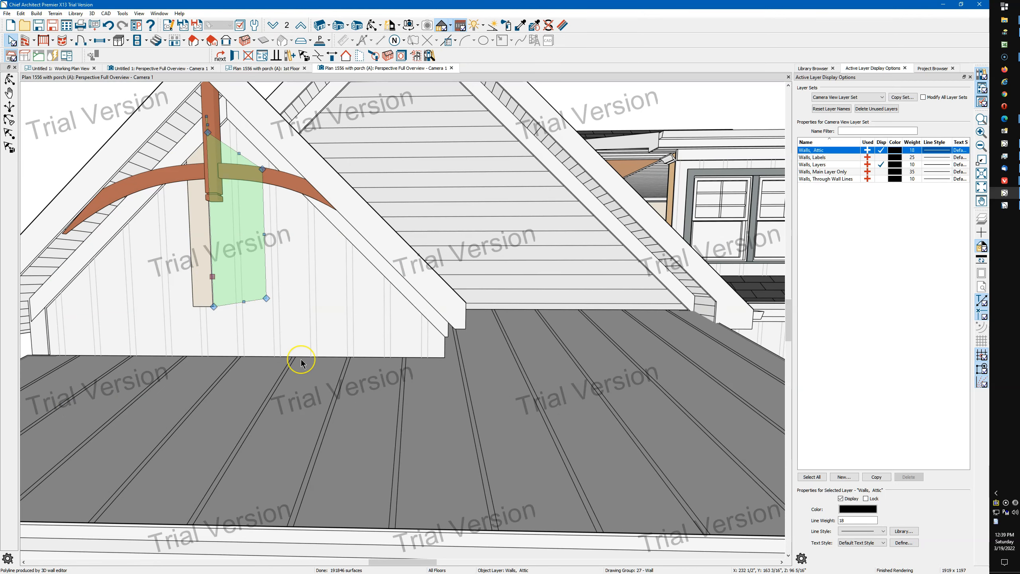
pyautogui.press('Delete')
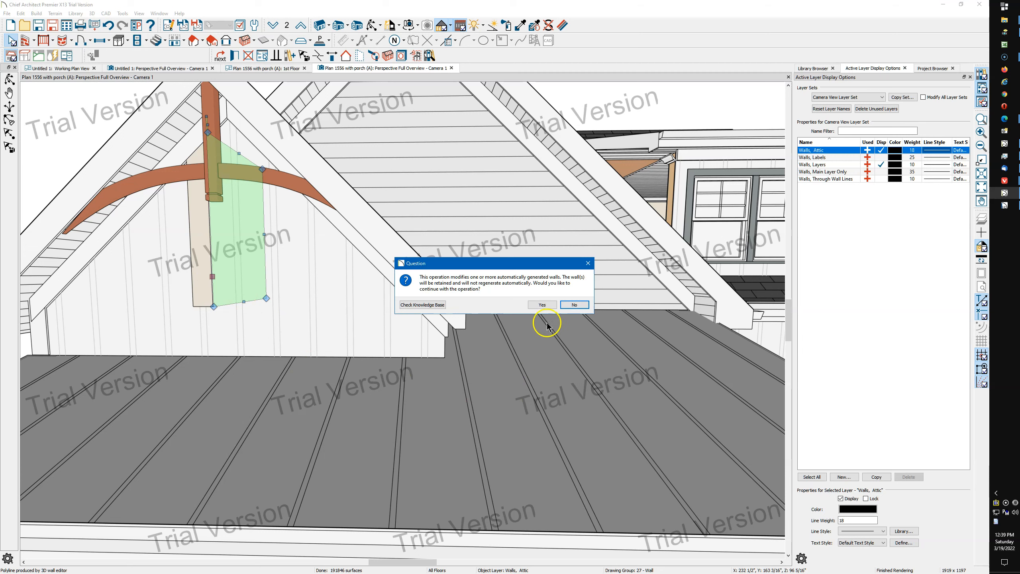
pyautogui.click(543, 304)
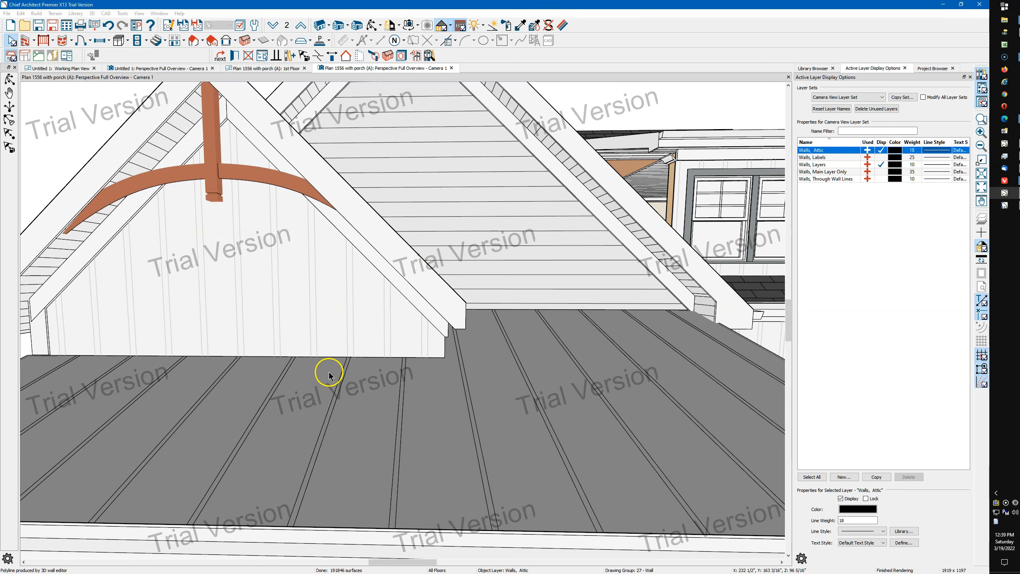
# Examine the separate attic wall sections that make up the larger gable behind the porch gable
pyautogui.scroll(-3, 312, 326)
pyautogui.click(265, 301)
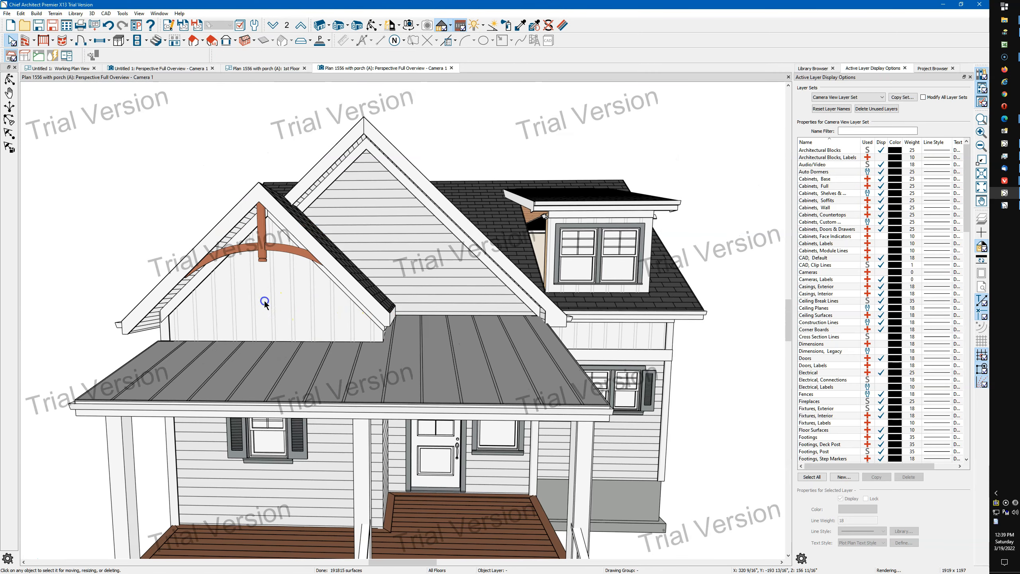
pyautogui.click(448, 294)
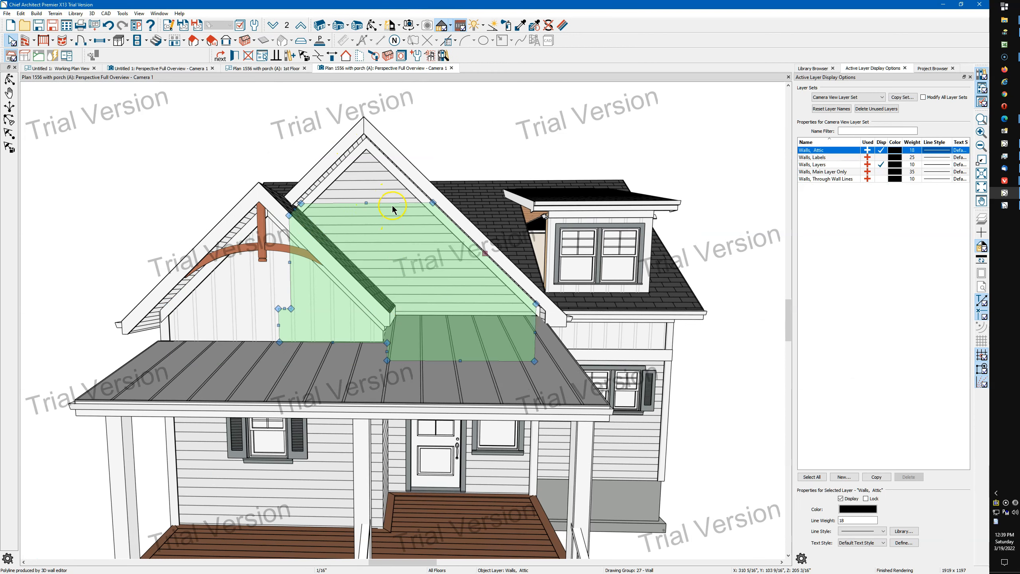
pyautogui.click(371, 172)
pyautogui.click(393, 188)
pyautogui.click(365, 186)
pyautogui.click(393, 191)
pyautogui.click(372, 187)
pyautogui.click(395, 196)
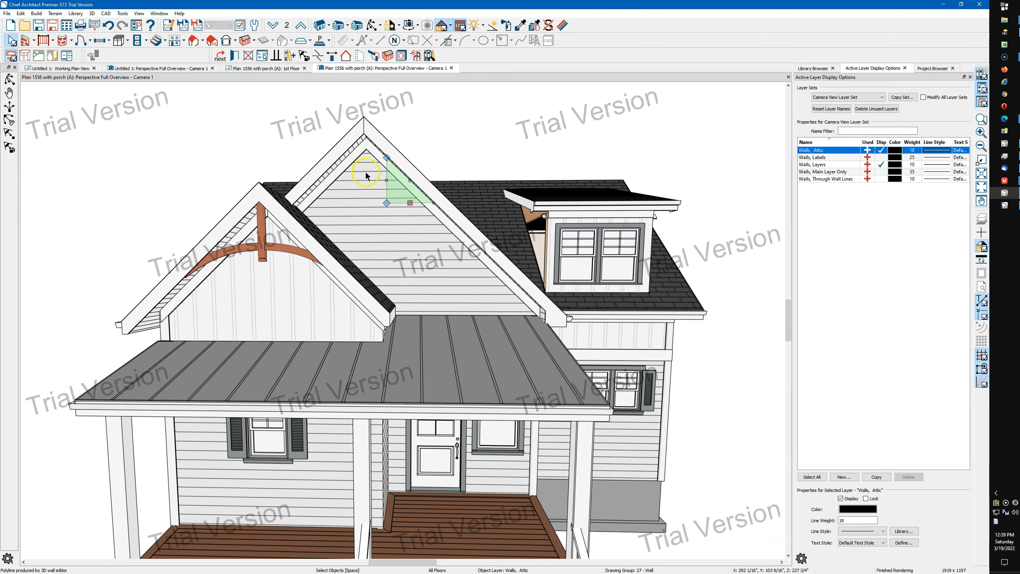
# Extend the left attic wall section at the larger gable's peak across to the right roof edge, filling the whole triangle
pyautogui.scroll(3, 374, 195)
pyautogui.click(369, 186)
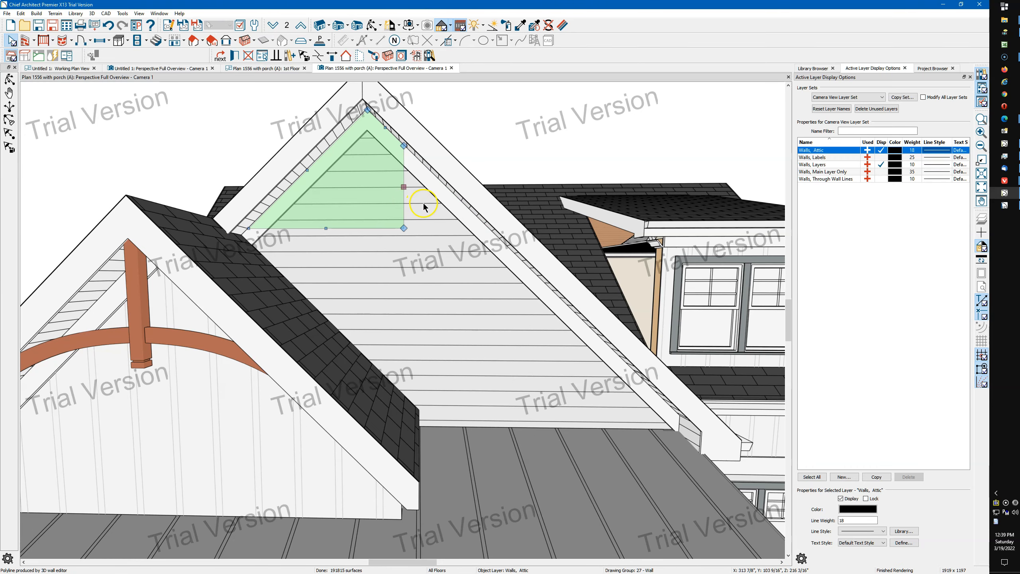
pyautogui.click(424, 207)
pyautogui.click(366, 196)
pyautogui.click(423, 222)
pyautogui.click(369, 204)
pyautogui.moveTo(404, 187); pyautogui.dragTo(486, 226)
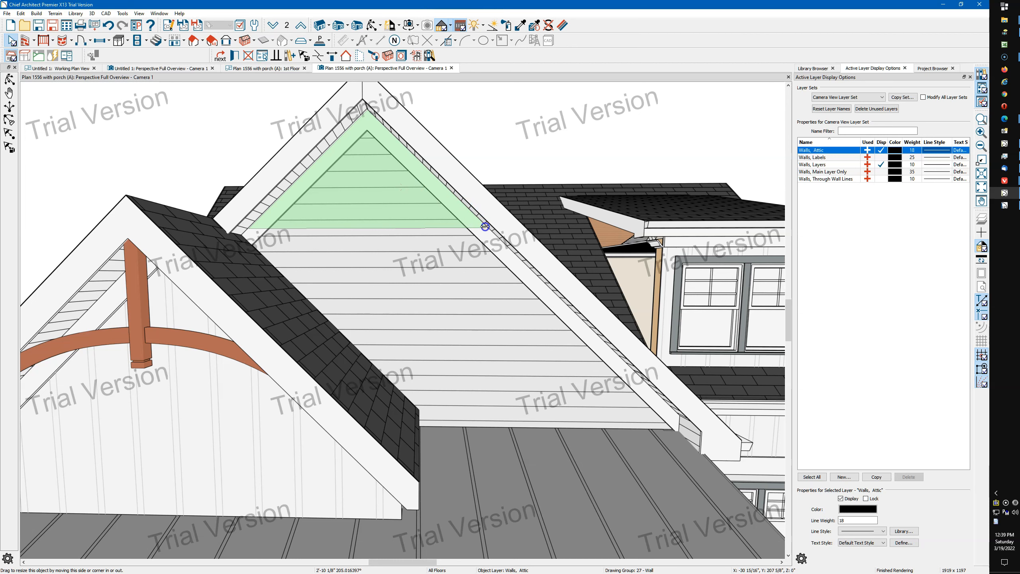
pyautogui.click(542, 304)
pyautogui.click(367, 252)
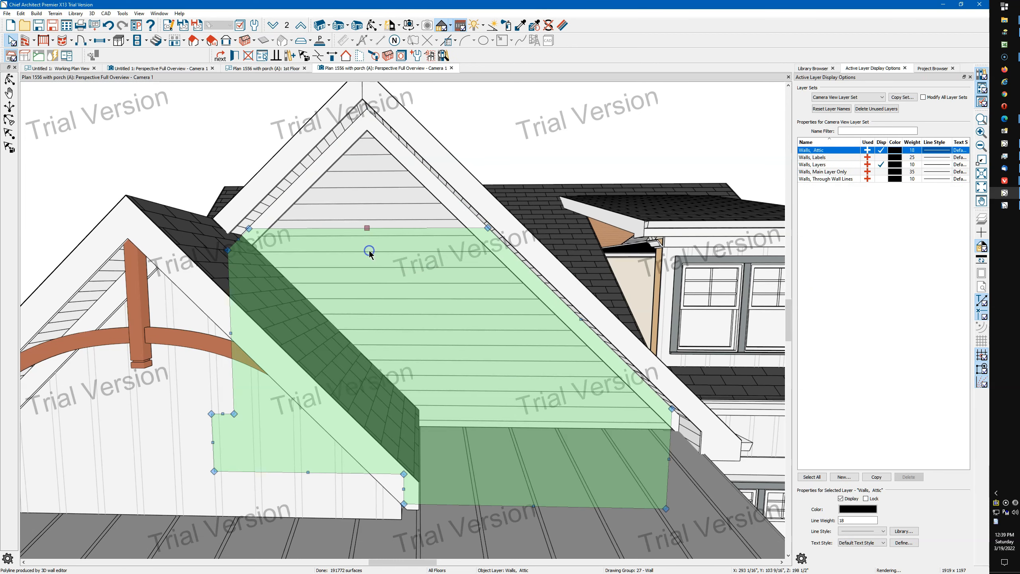
pyautogui.click(370, 206)
pyautogui.scroll(-4, 370, 206)
pyautogui.press('Escape')
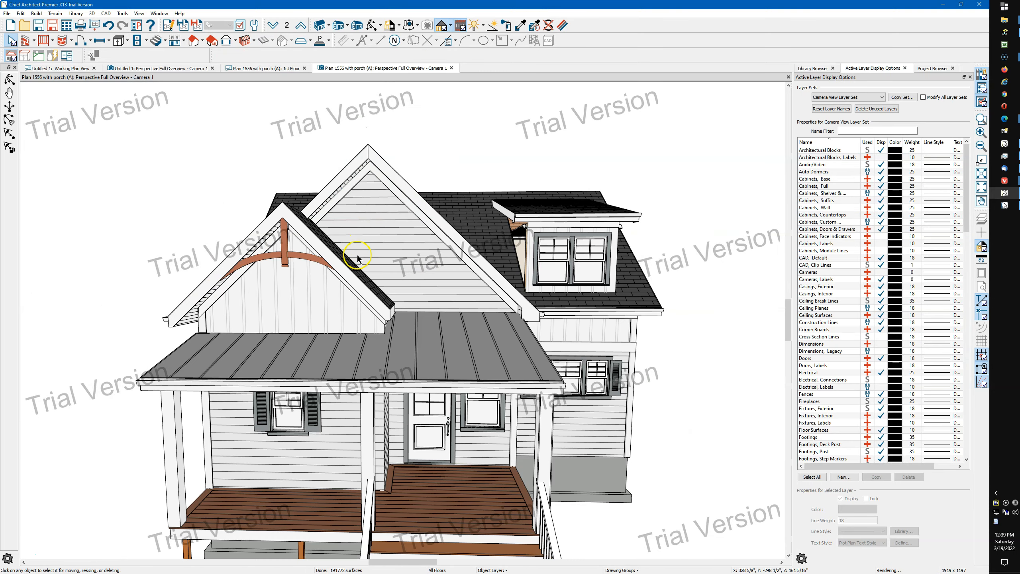
# Try duplicating the Siding-6 wall type from the porch gable wall's specification, discarding the copy
pyautogui.click(311, 308)
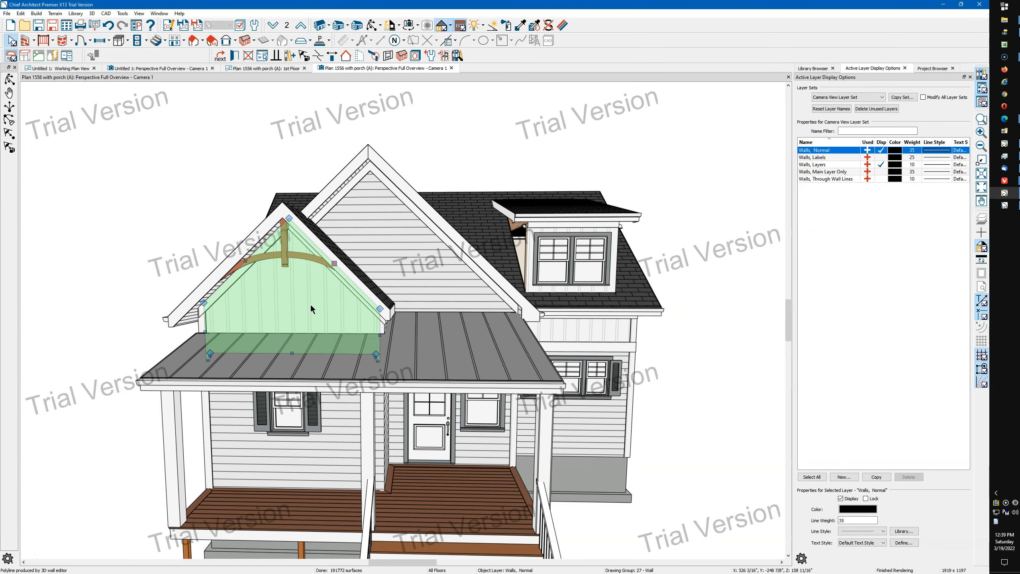
pyautogui.doubleClick(317, 313)
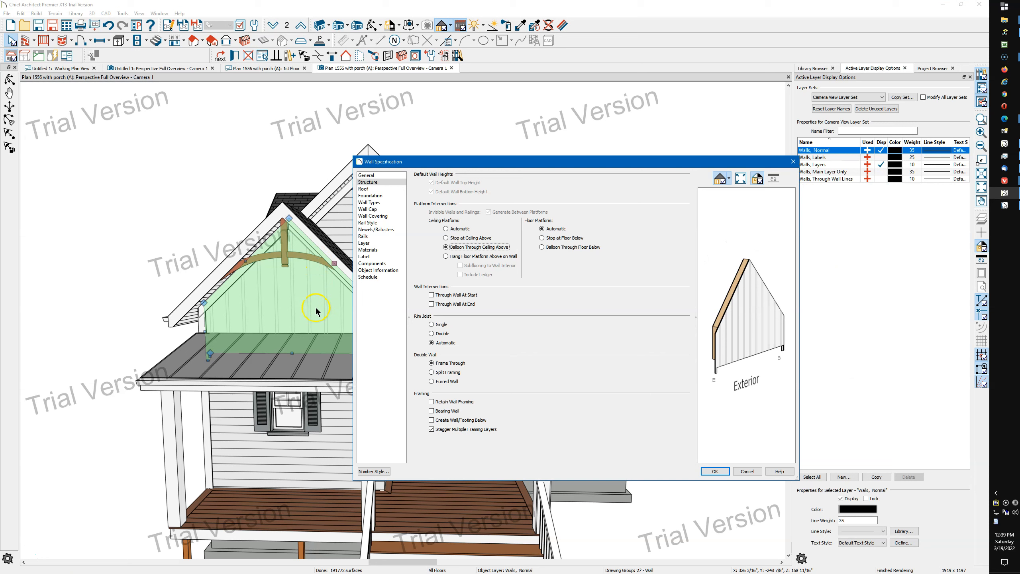
pyautogui.click(383, 202)
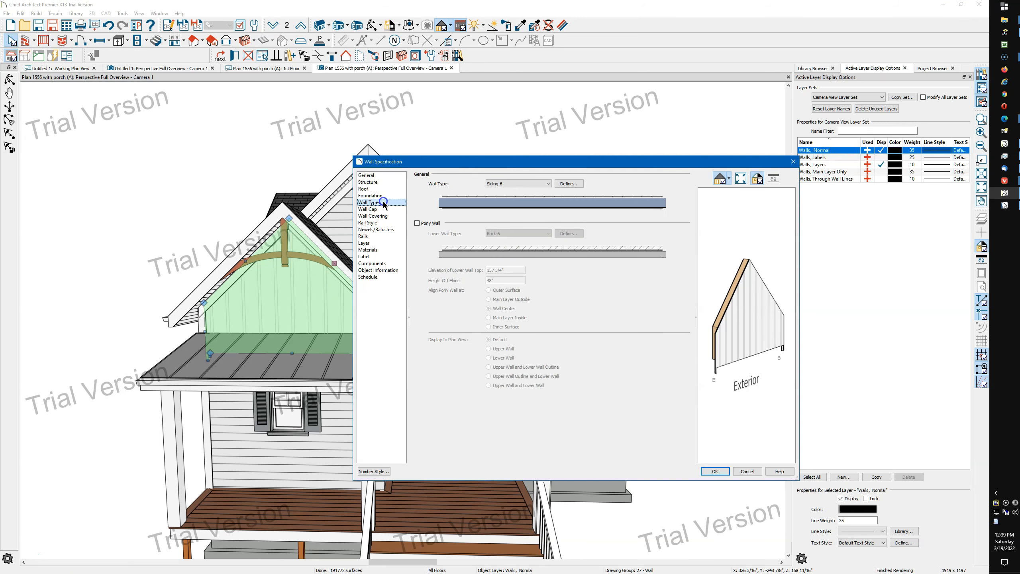
pyautogui.click(572, 184)
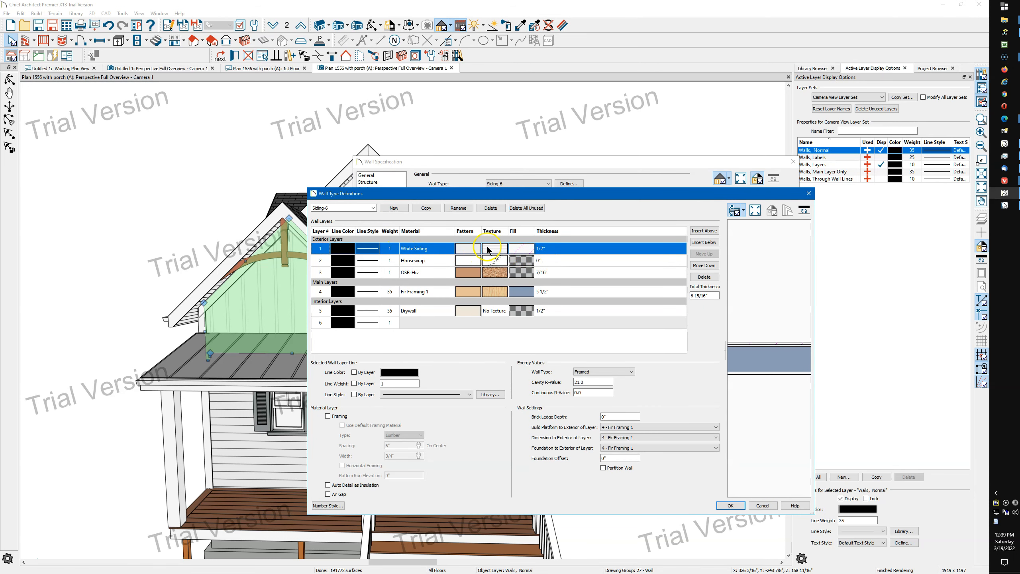
pyautogui.click(427, 209)
pyautogui.click(341, 208)
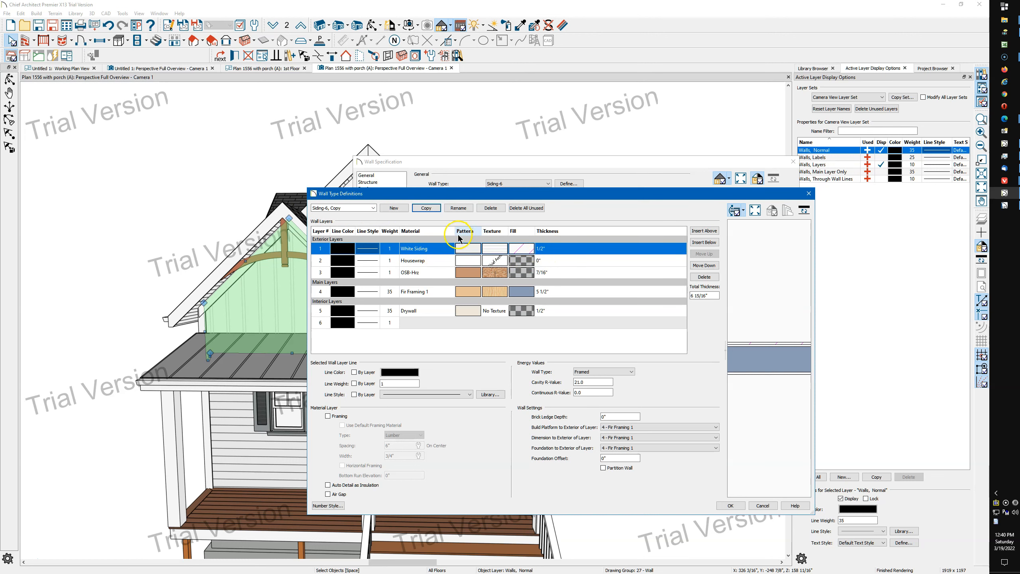
pyautogui.click(811, 195)
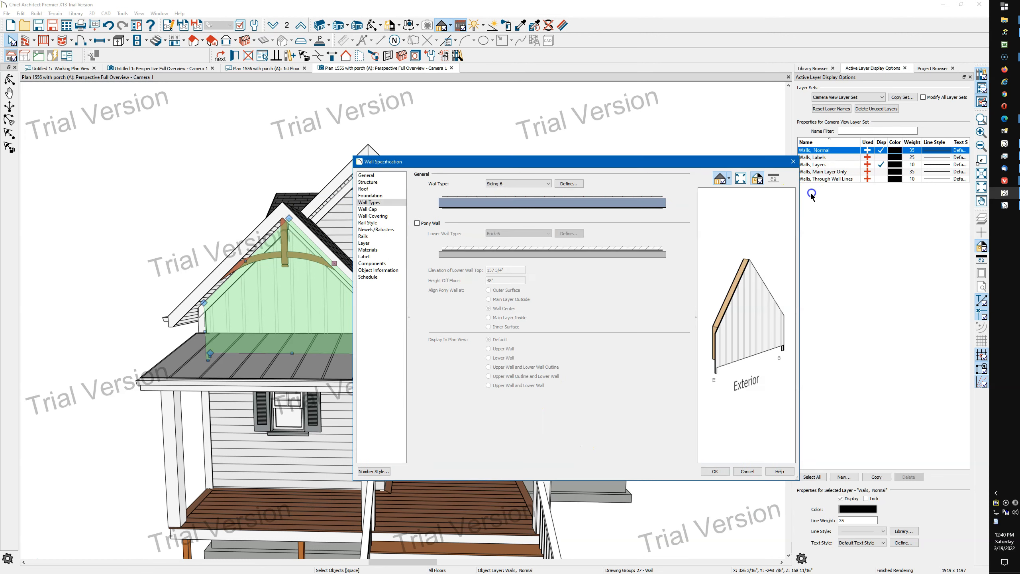
pyautogui.click(794, 161)
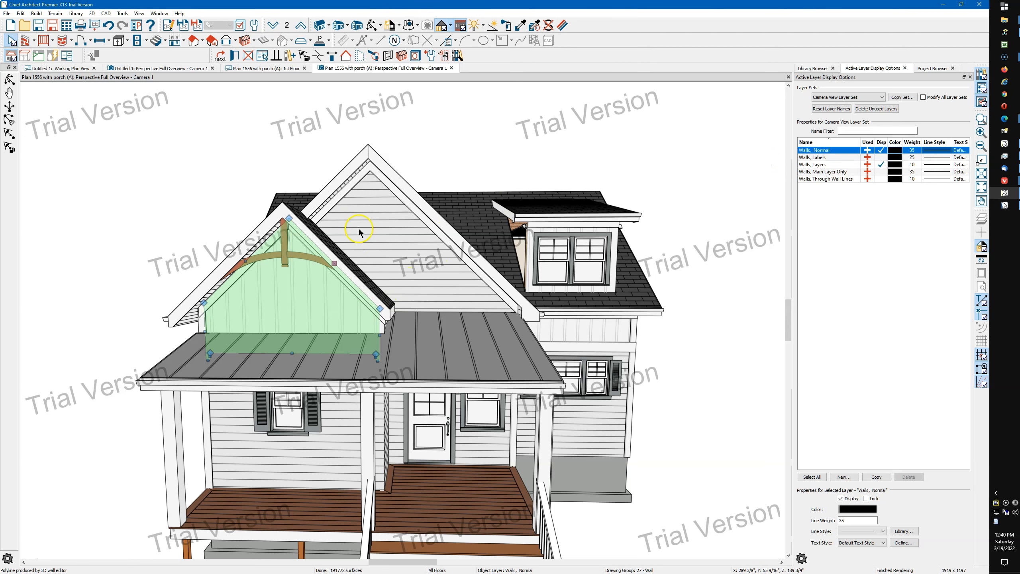
# Inspect the larger gable's upper and lower attic wall sections and view the house exterior from several angles
pyautogui.click(385, 242)
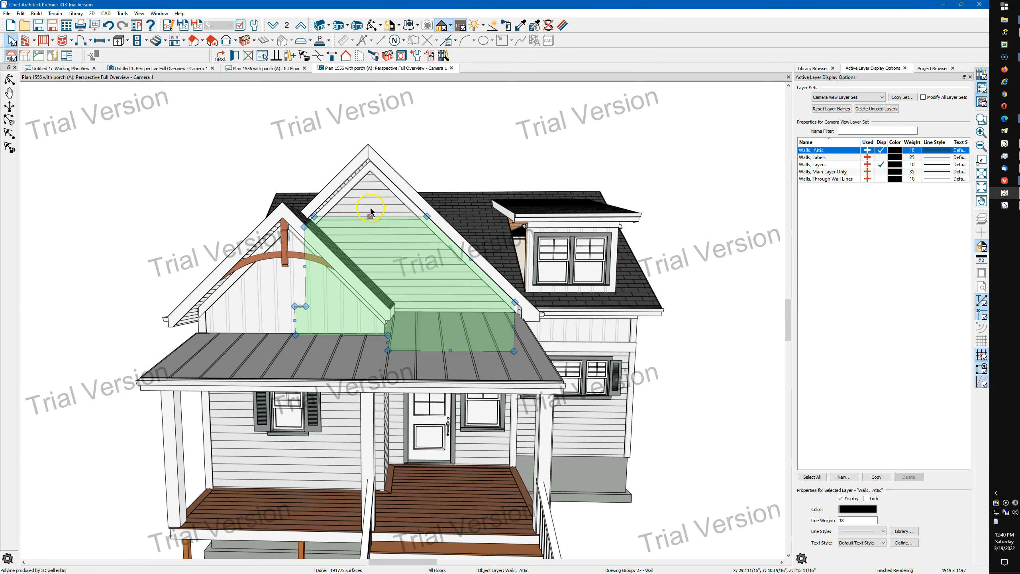
pyautogui.click(289, 272)
pyautogui.click(421, 278)
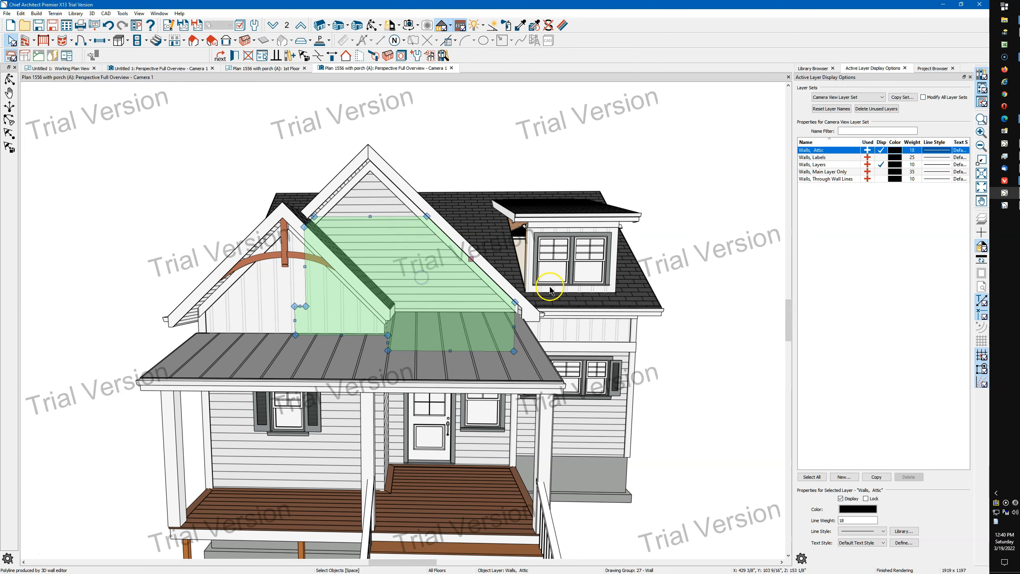
pyautogui.click(372, 25)
pyautogui.moveTo(485, 198); pyautogui.dragTo(426, 194)
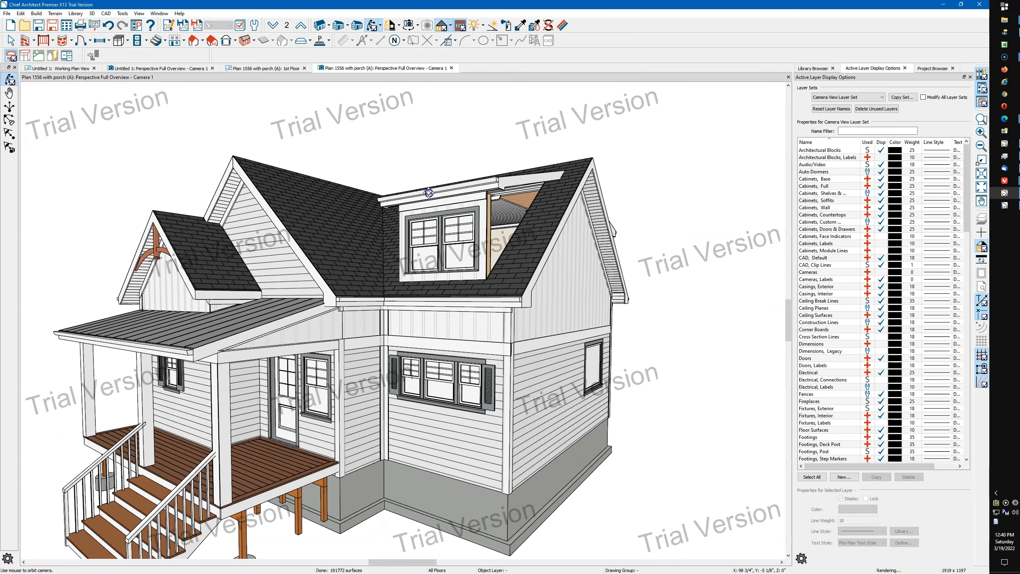
pyautogui.moveTo(518, 209); pyautogui.dragTo(513, 230)
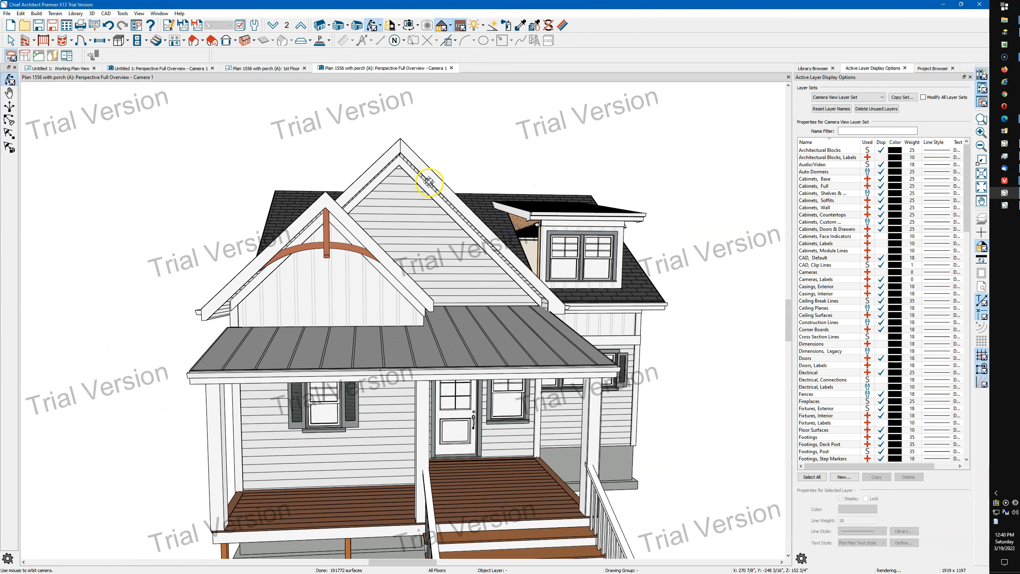
pyautogui.scroll(-2, 429, 182)
pyautogui.moveTo(429, 182); pyautogui.dragTo(408, 195)
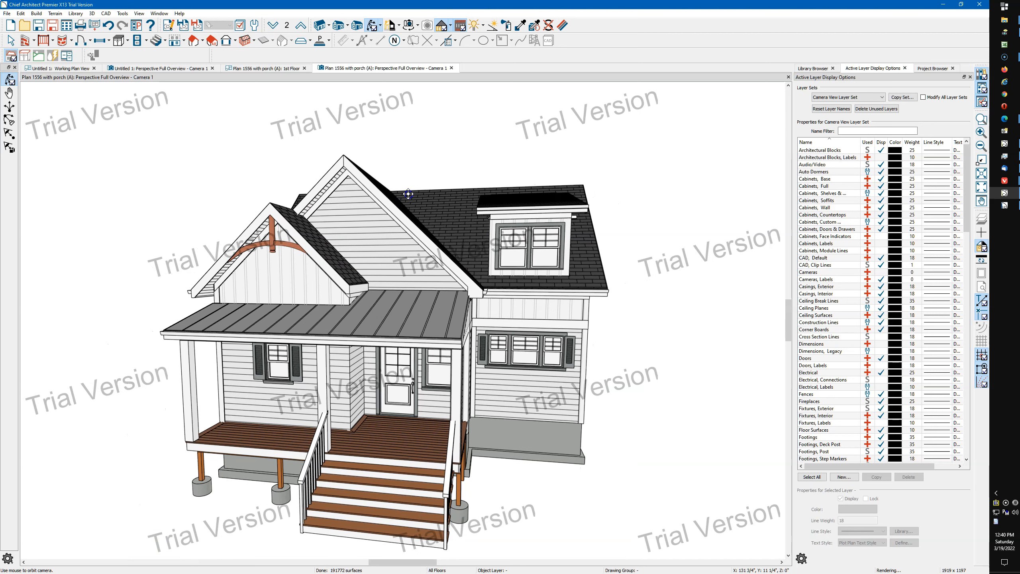
pyautogui.press('space')
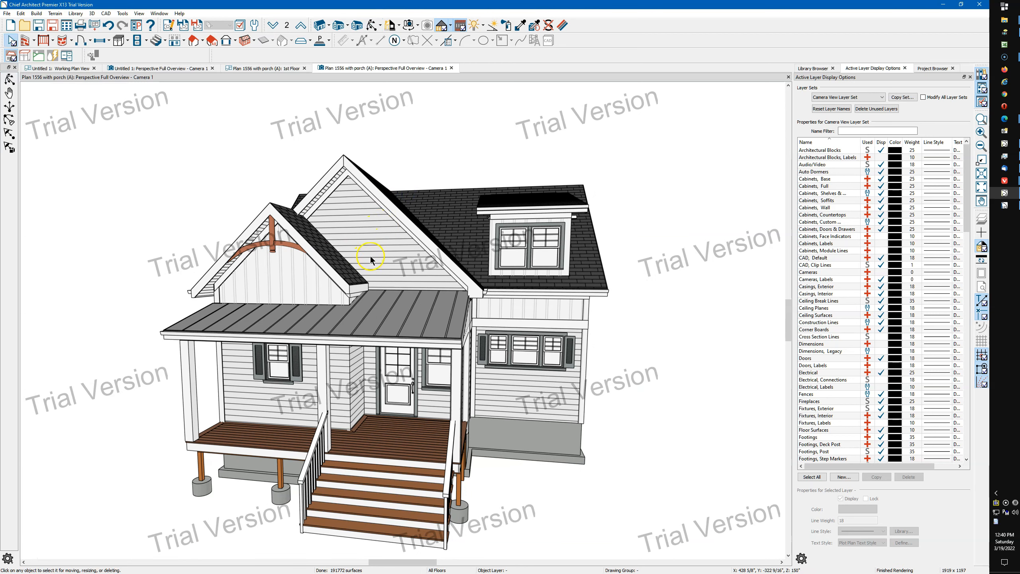
pyautogui.click(385, 243)
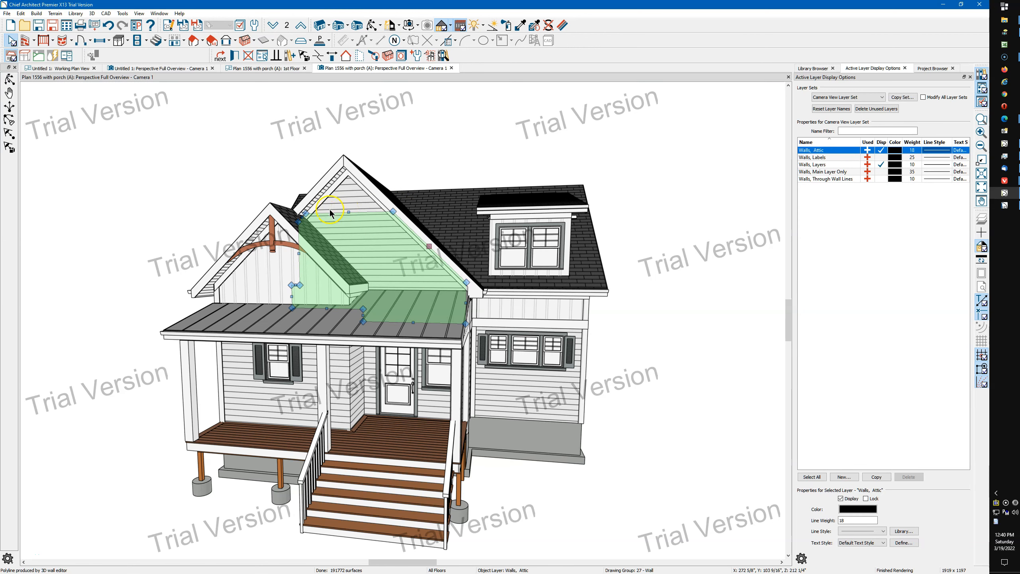
pyautogui.click(348, 204)
pyautogui.click(363, 234)
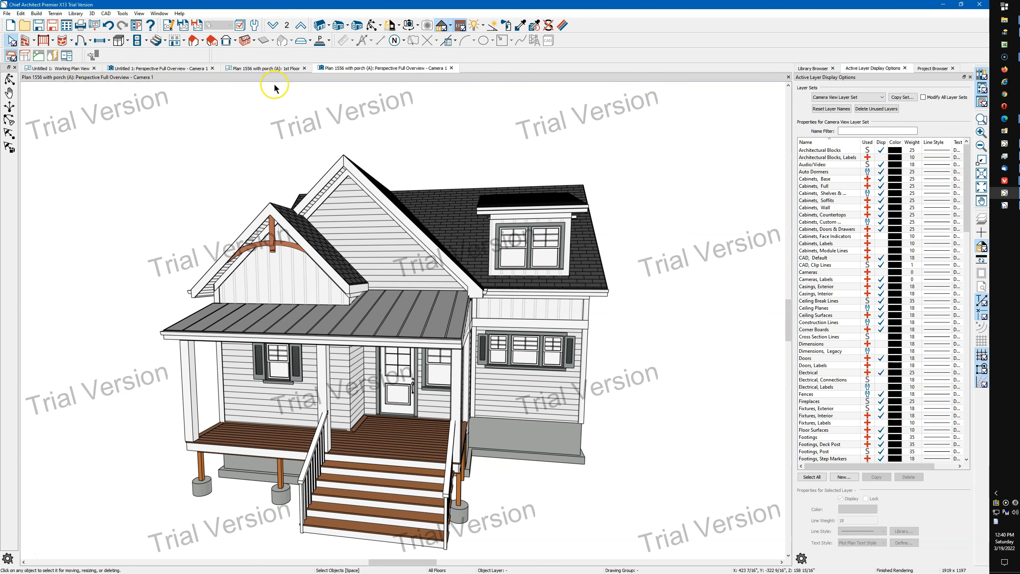
# Close the house plan without saving, reopen Plan 1556 with porch (A).plan and dismiss the missing files list
pyautogui.click(305, 69)
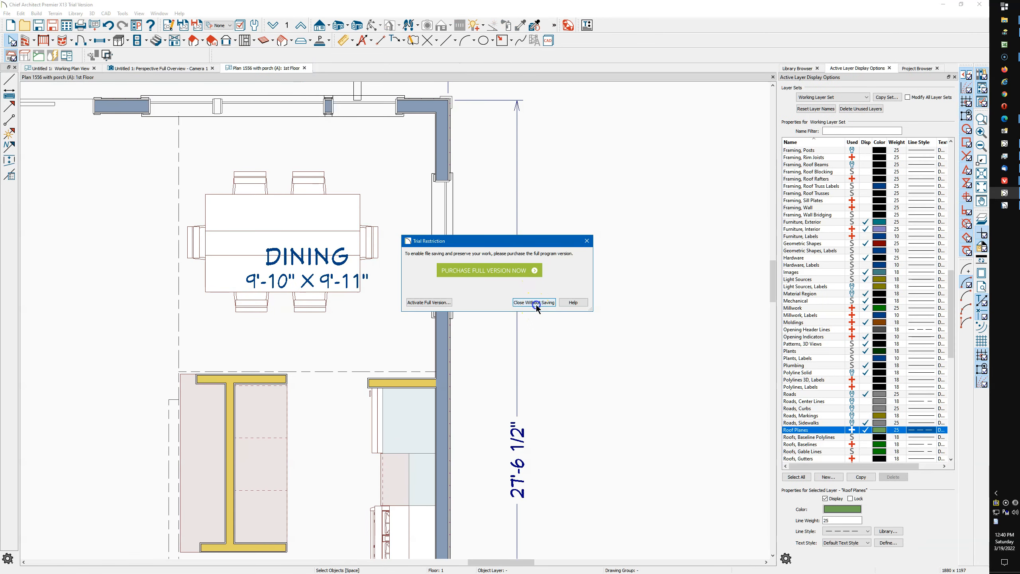
pyautogui.click(536, 304)
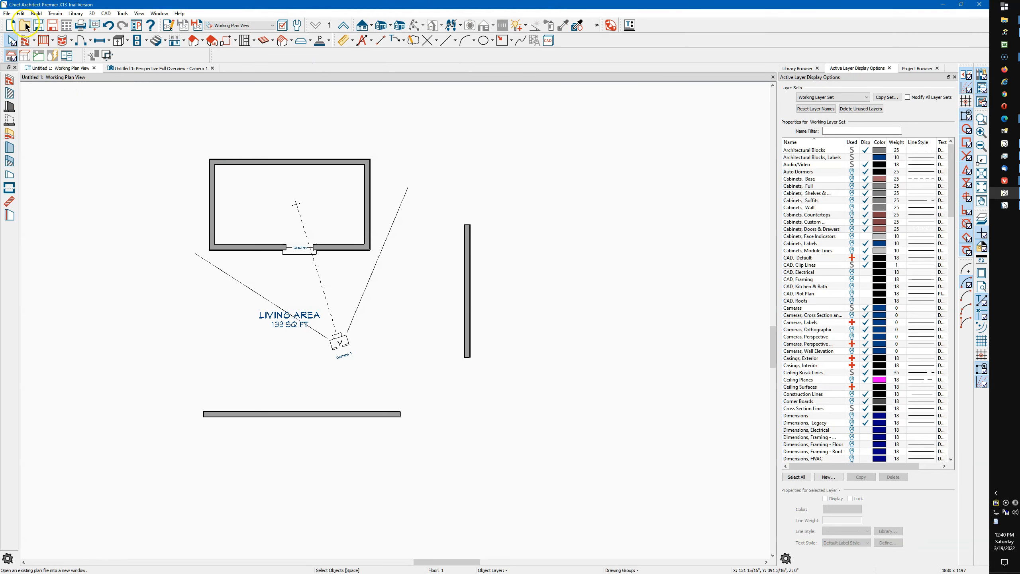
pyautogui.click(8, 14)
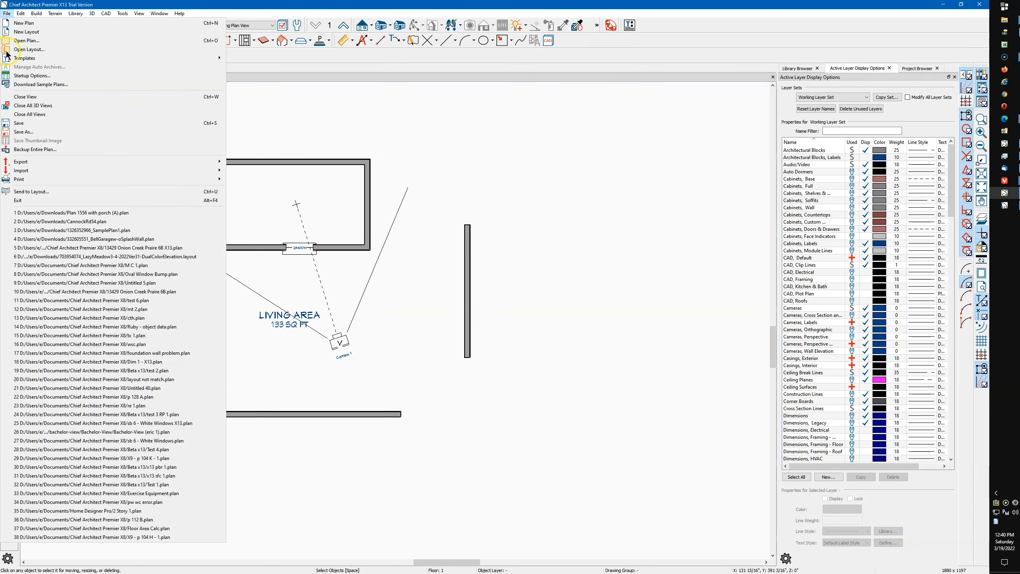
pyautogui.click(86, 213)
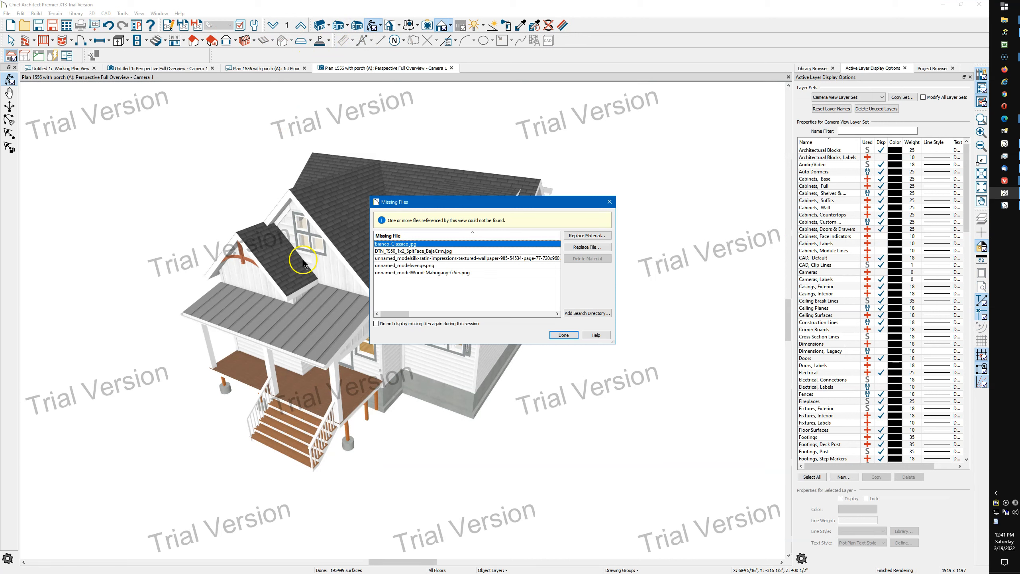
pyautogui.click(563, 335)
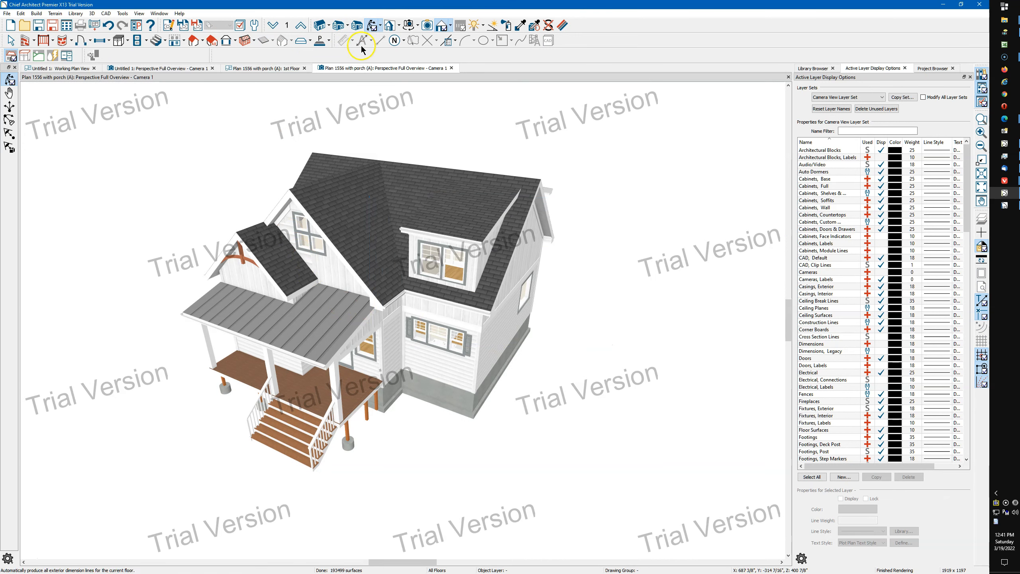
# Show the reopened house exterior in a line-style rendering and frame the two front gables from the front
pyautogui.moveTo(368, 155); pyautogui.dragTo(402, 206)
pyautogui.click(450, 26)
pyautogui.click(458, 45)
pyautogui.moveTo(387, 168); pyautogui.dragTo(347, 190)
pyautogui.scroll(3, 347, 190)
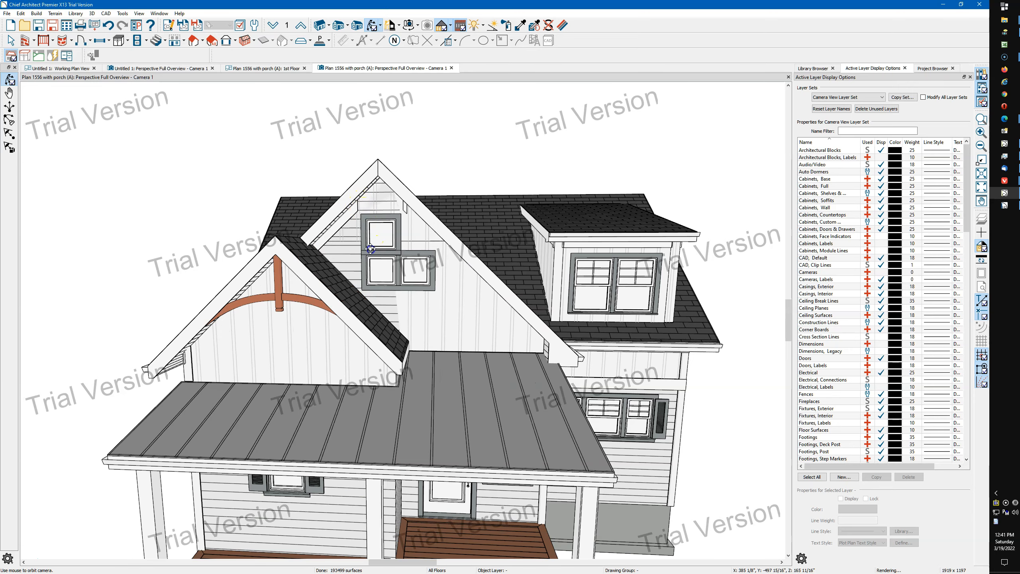
pyautogui.scroll(3, 365, 247)
pyautogui.press('space')
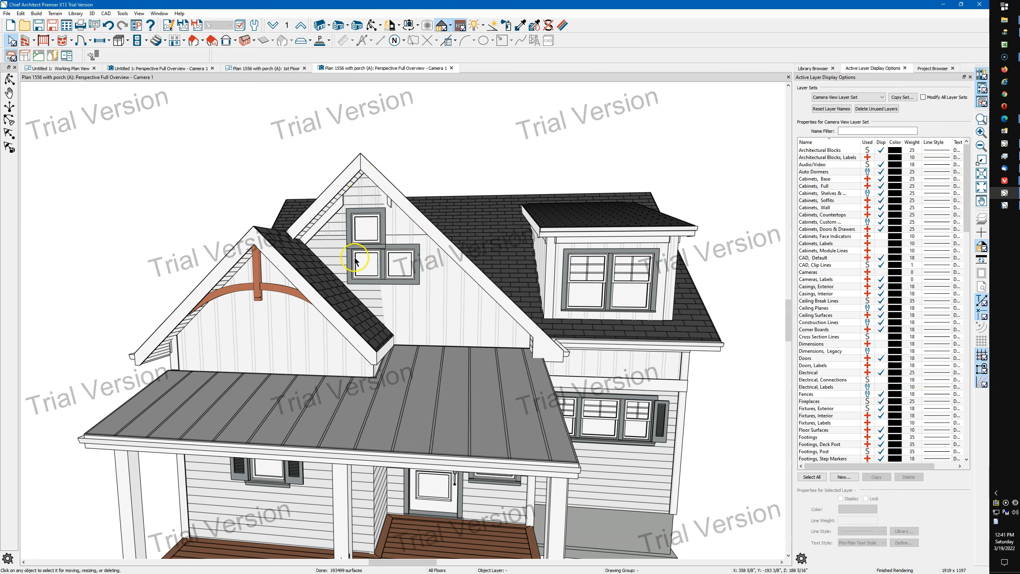
# Turn off Default Wall Top Height in the structure settings of the larger gable's attic wall
pyautogui.scroll(2, 354, 200)
pyautogui.click(465, 345)
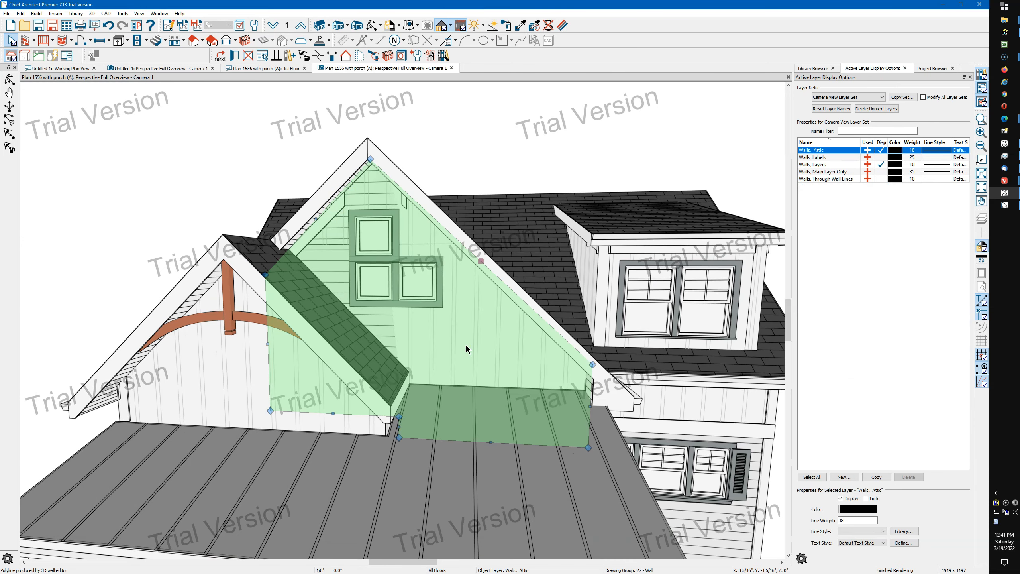
pyautogui.doubleClick(514, 338)
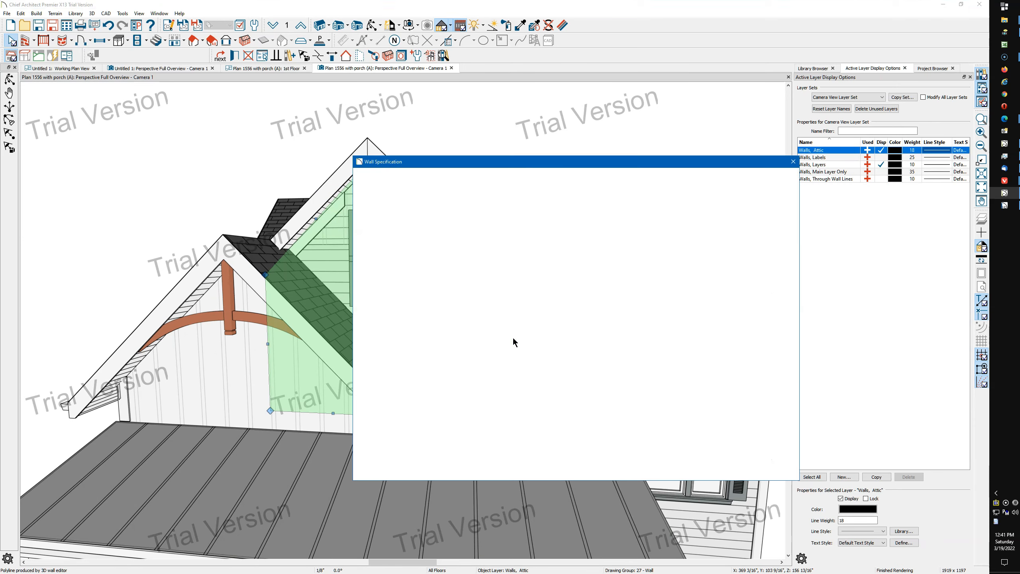
pyautogui.click(382, 182)
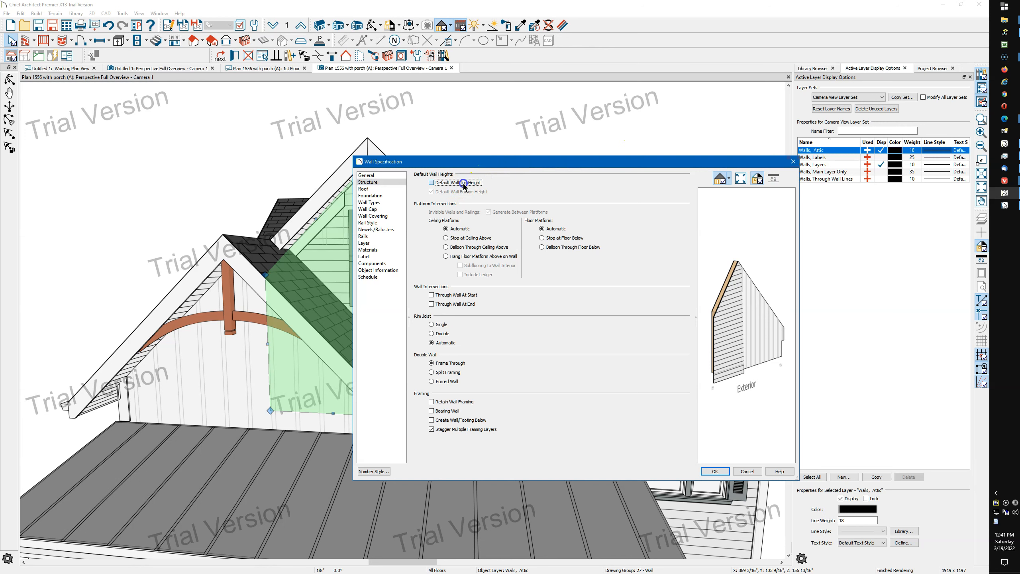
pyautogui.click(716, 471)
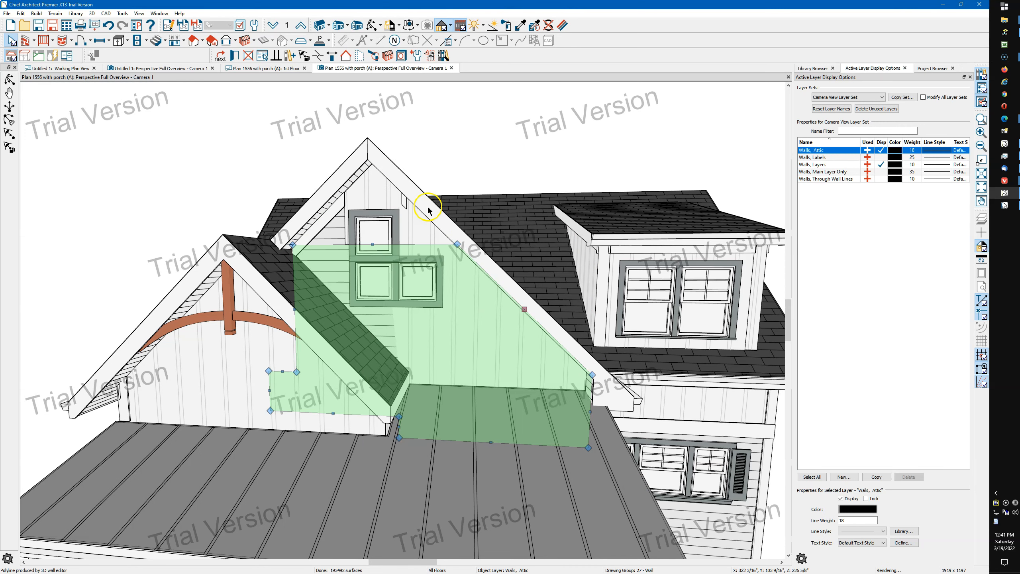
# Delete the three small square windows from the larger gable's wall
pyautogui.click(421, 238)
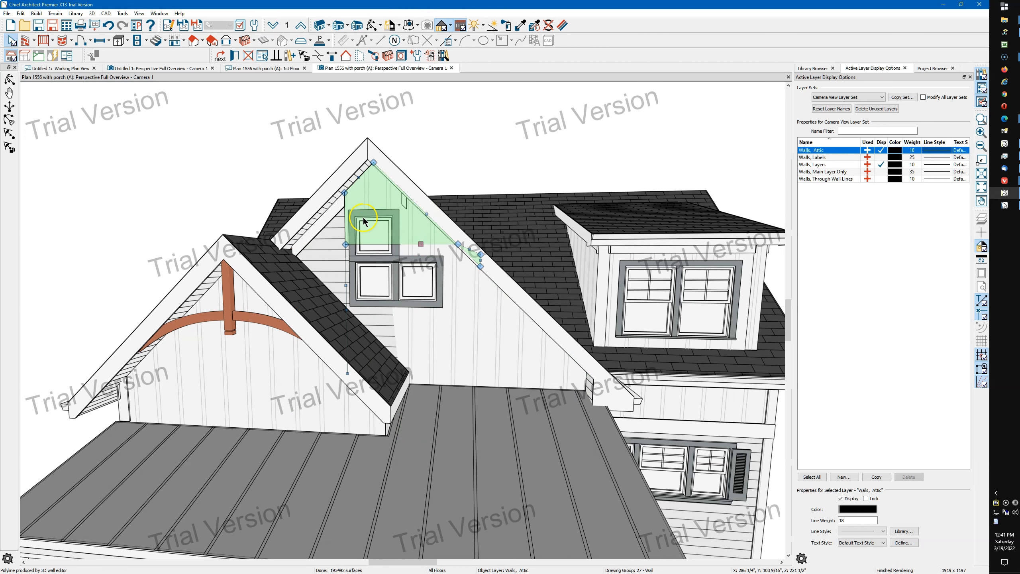
pyautogui.click(339, 222)
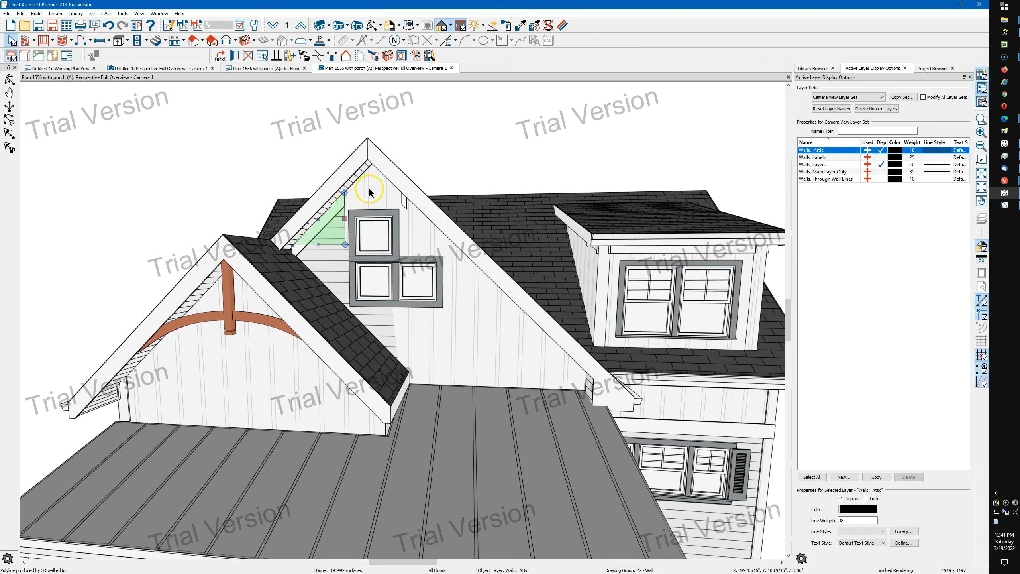
pyautogui.click(410, 229)
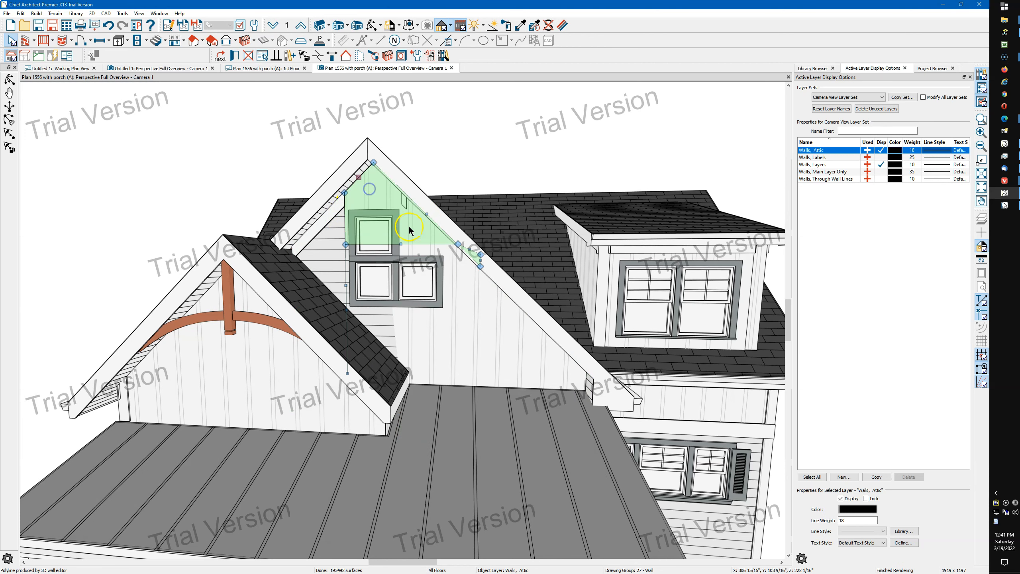
pyautogui.click(332, 237)
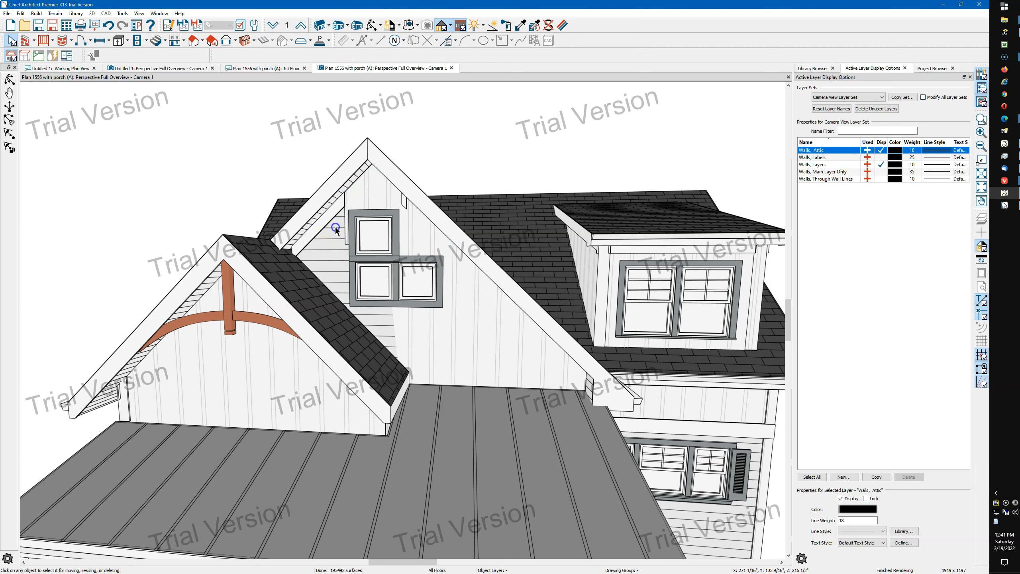
pyautogui.click(430, 289)
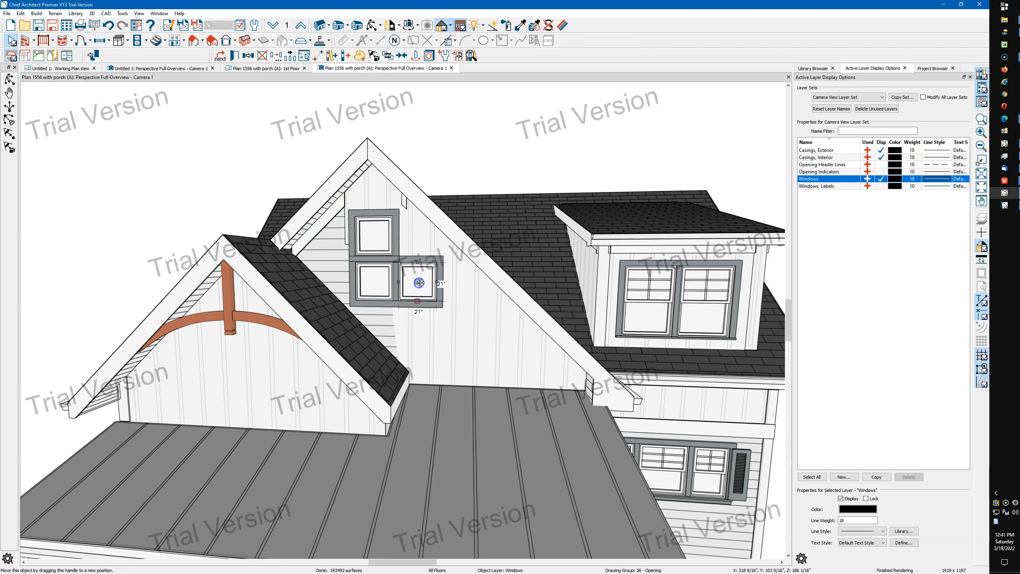
pyautogui.press('Delete')
pyautogui.click(375, 279)
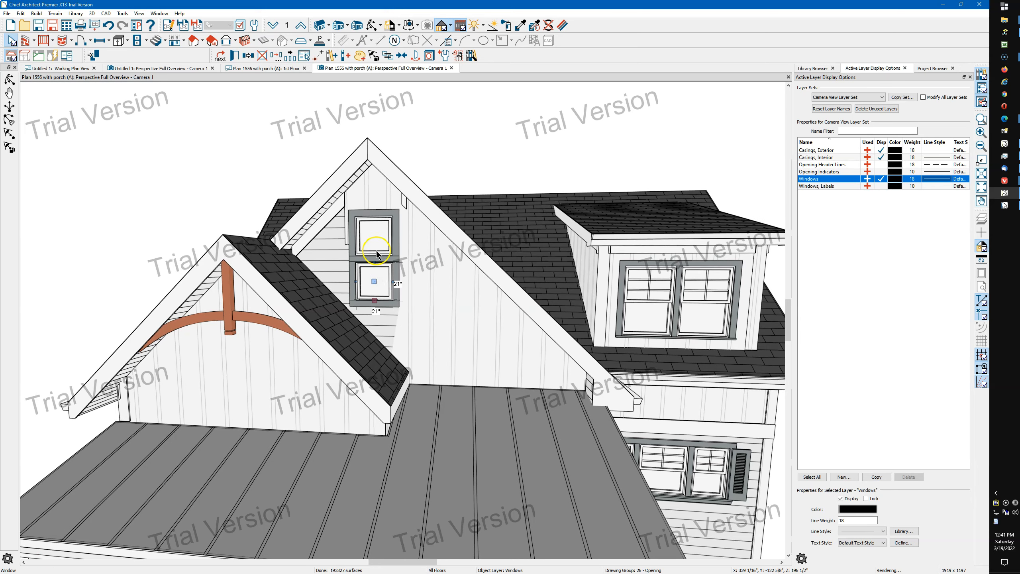
pyautogui.press('Delete')
pyautogui.click(374, 236)
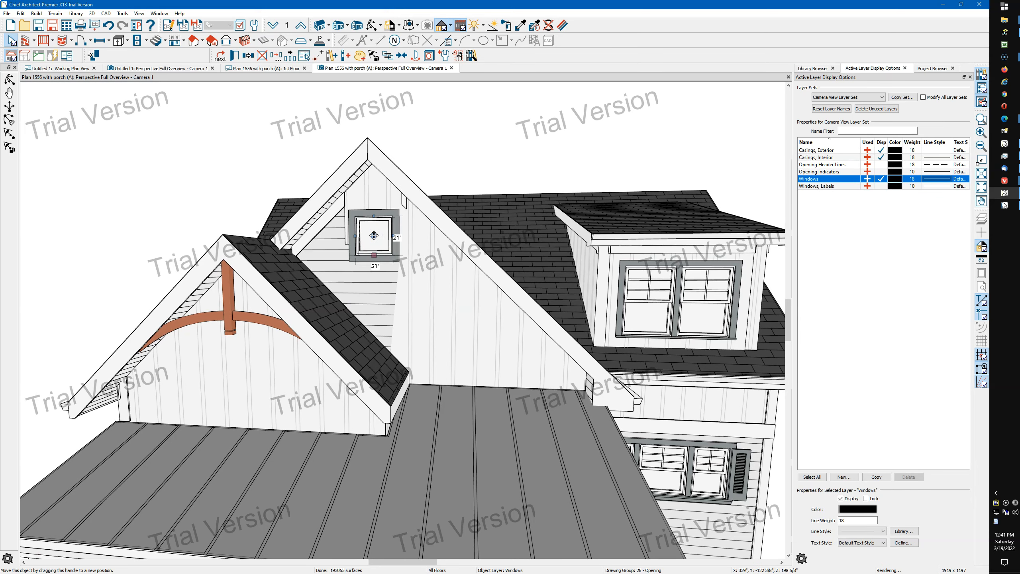
pyautogui.press('Delete')
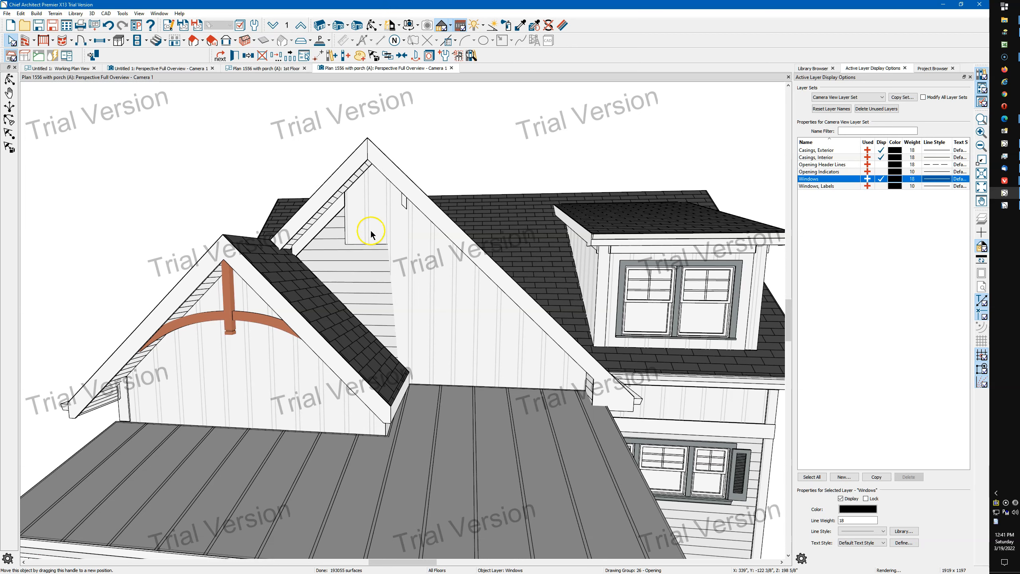
# Set the exterior wall surface of the larger gable's lower attic wall to use the default material, White Siding
pyautogui.click(365, 230)
pyautogui.click(338, 239)
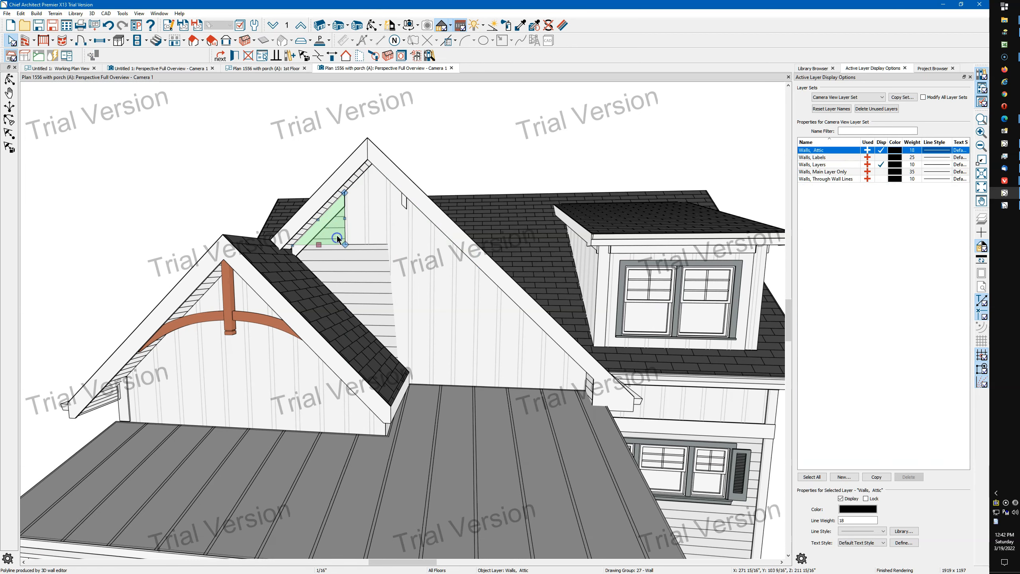
pyautogui.click(372, 277)
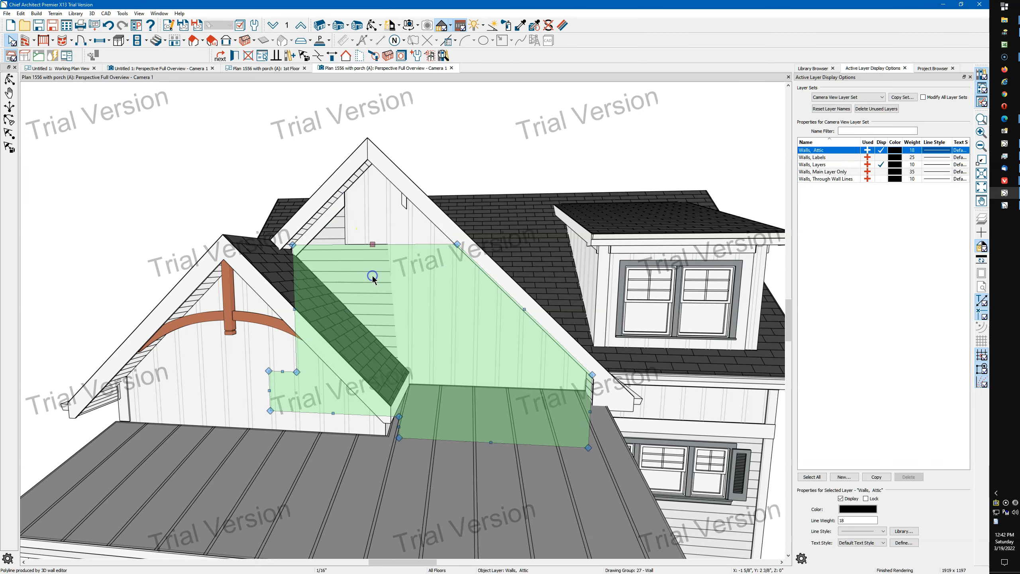
pyautogui.click(368, 209)
pyautogui.click(340, 218)
pyautogui.click(388, 295)
pyautogui.doubleClick(388, 295)
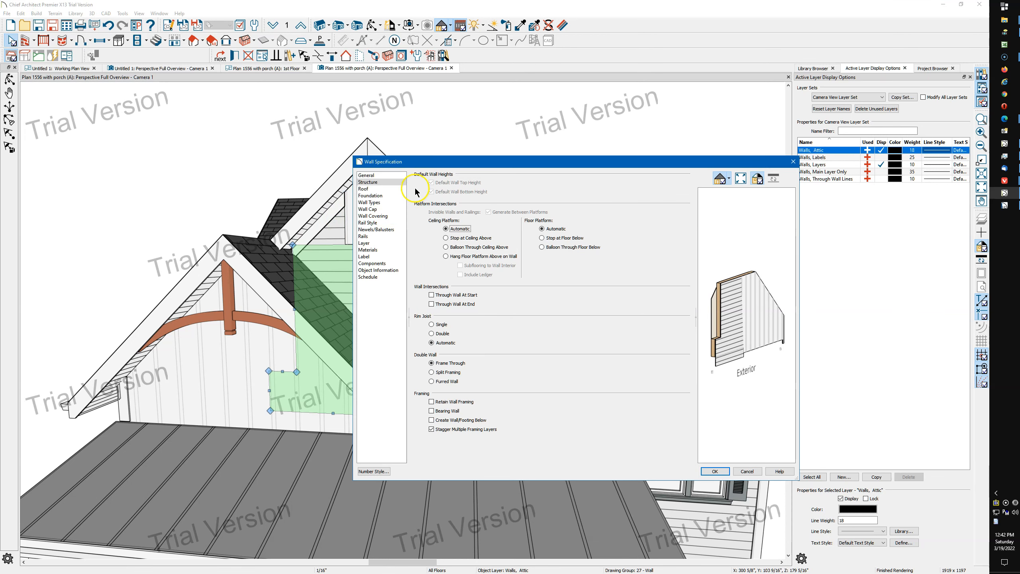
pyautogui.click(374, 250)
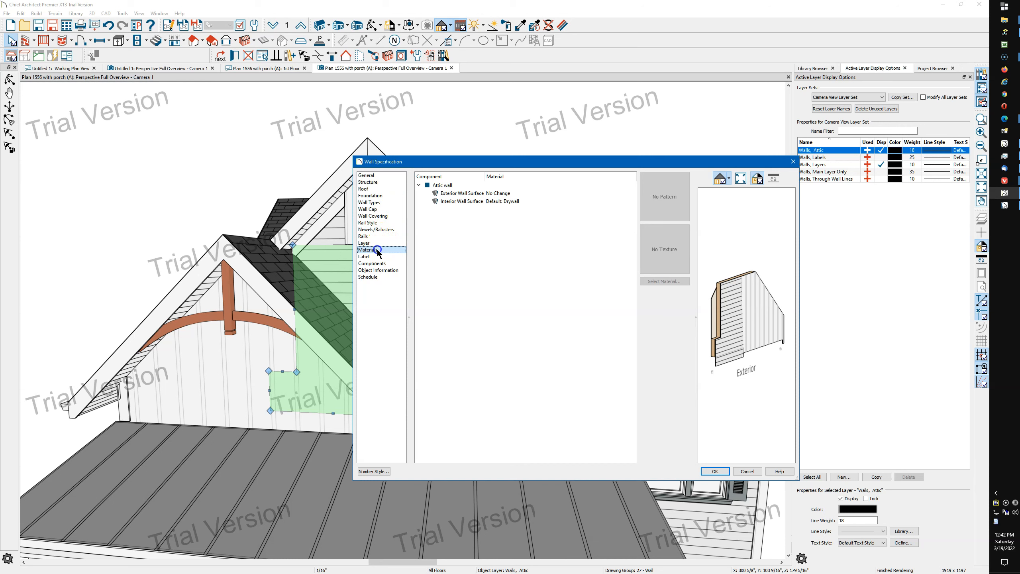
pyautogui.click(511, 197)
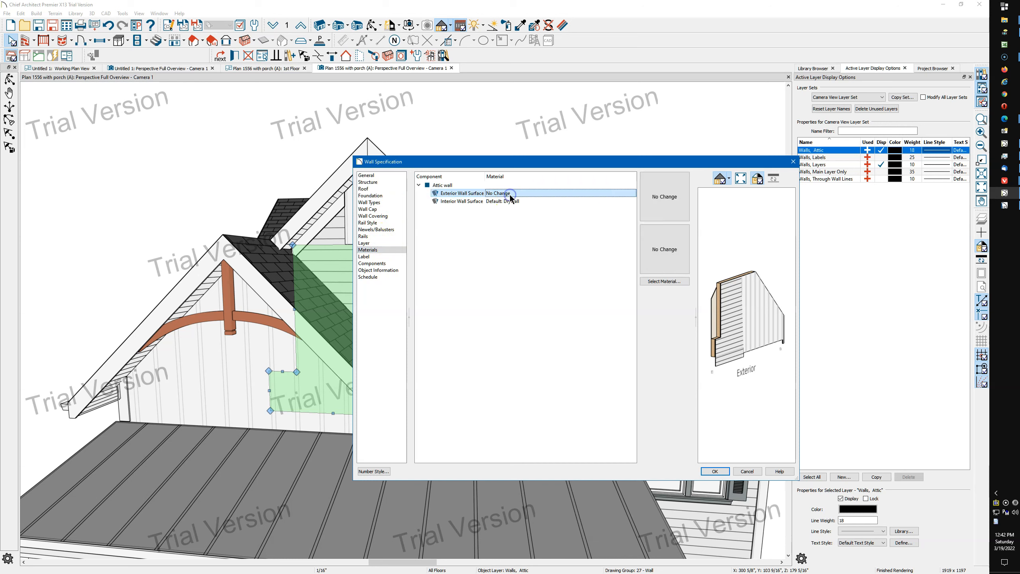
pyautogui.click(661, 283)
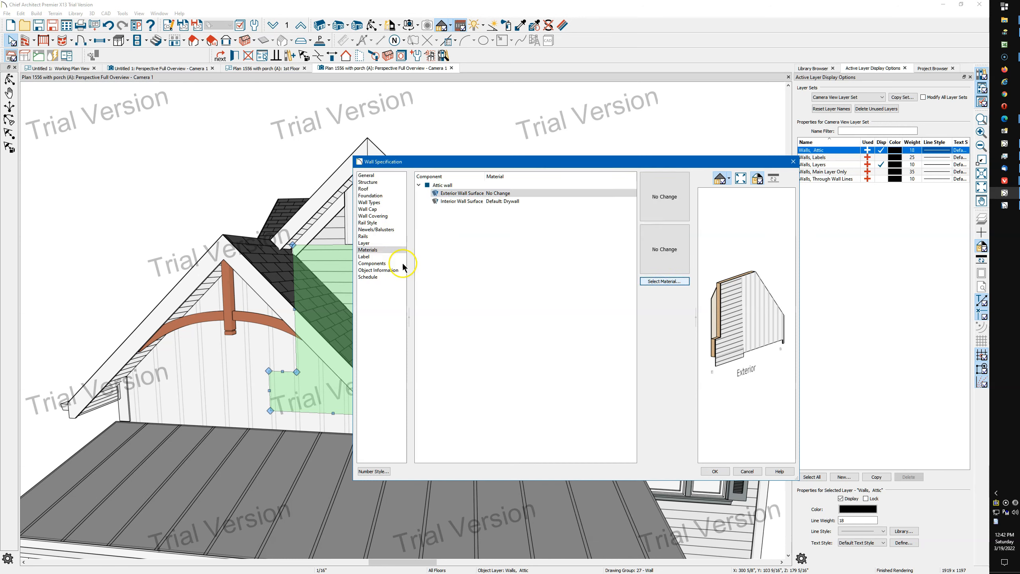
pyautogui.click(348, 339)
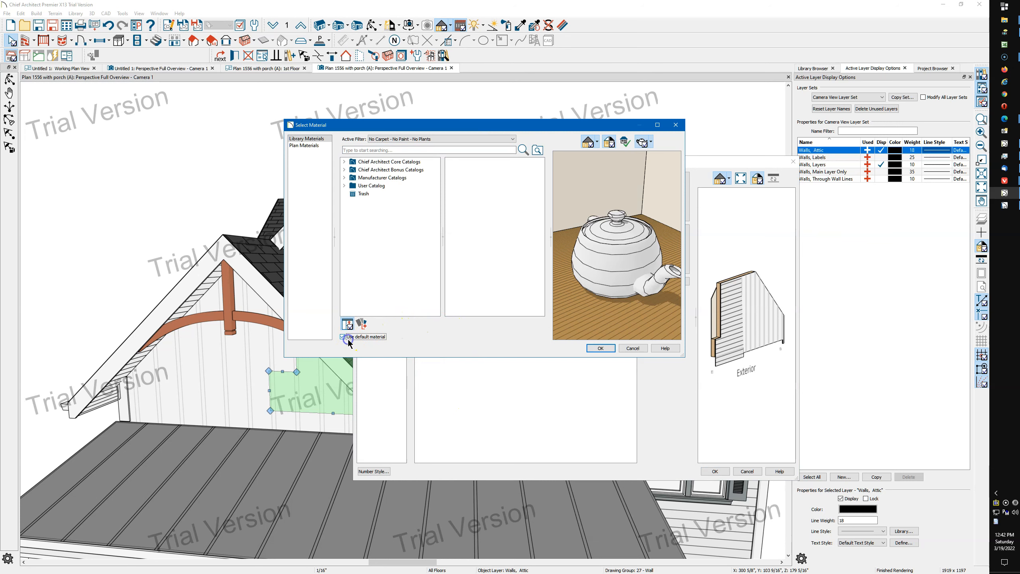
pyautogui.click(602, 349)
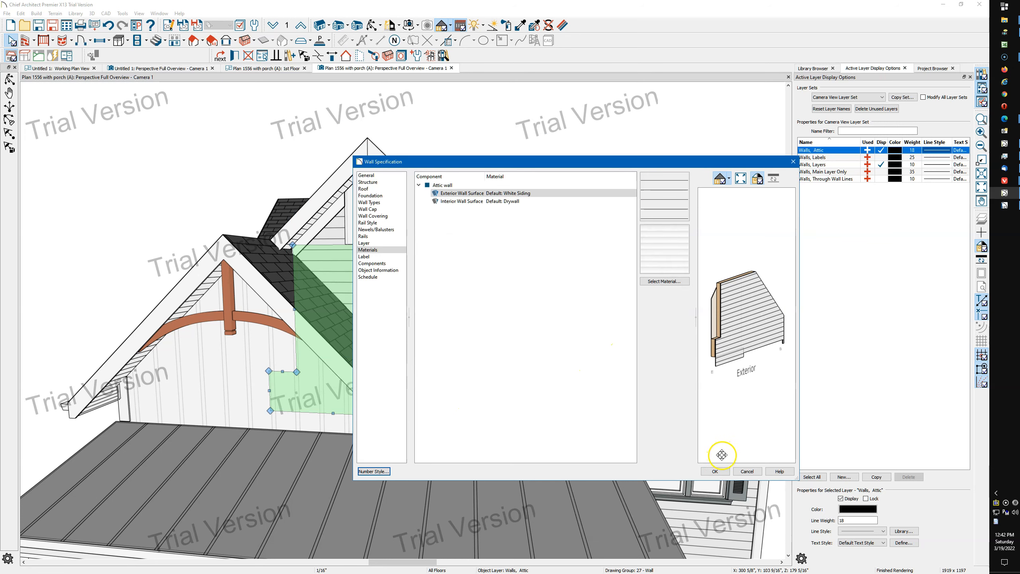
pyautogui.click(714, 471)
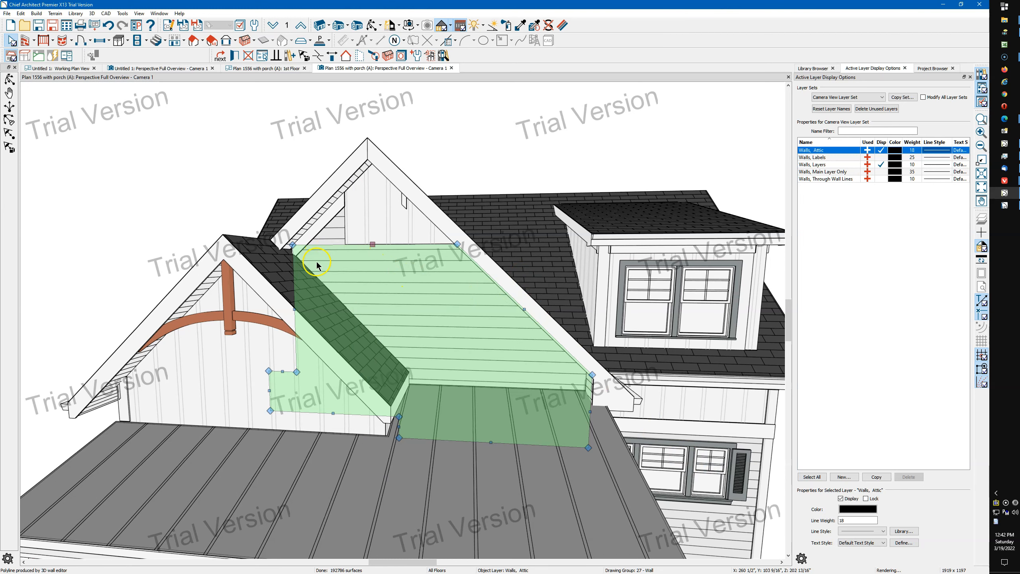
# Extend the siding-clad attic wall section at the larger gable's peak across to the opposite roof edge, allowing the generated wall to be retained
pyautogui.click(336, 235)
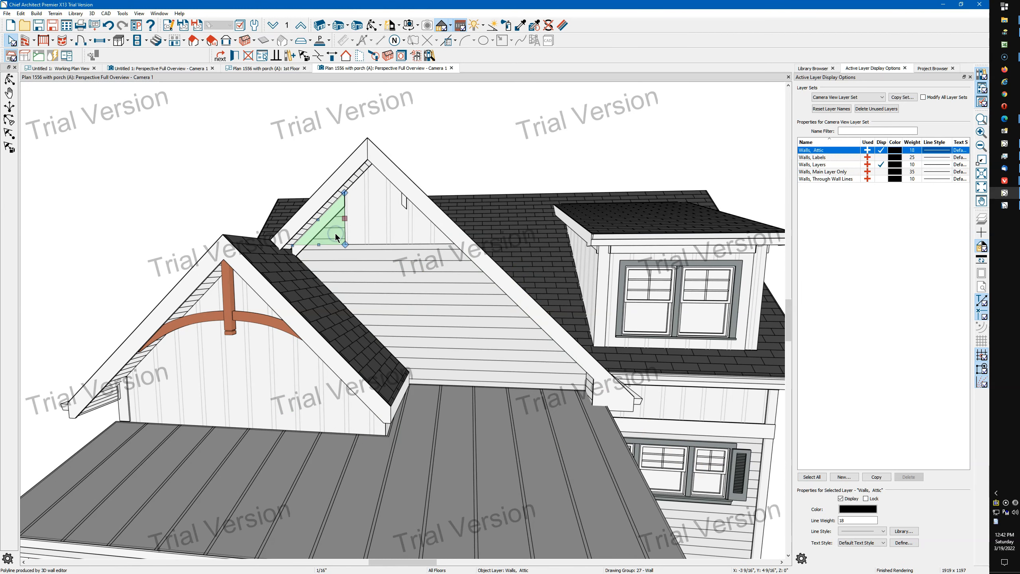
pyautogui.moveTo(345, 218); pyautogui.dragTo(455, 236)
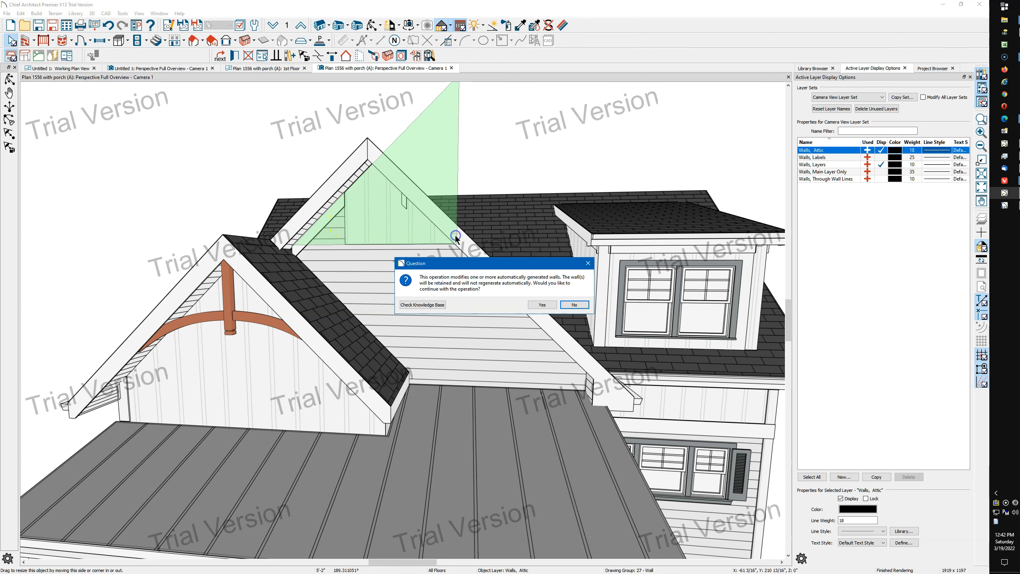
pyautogui.click(545, 307)
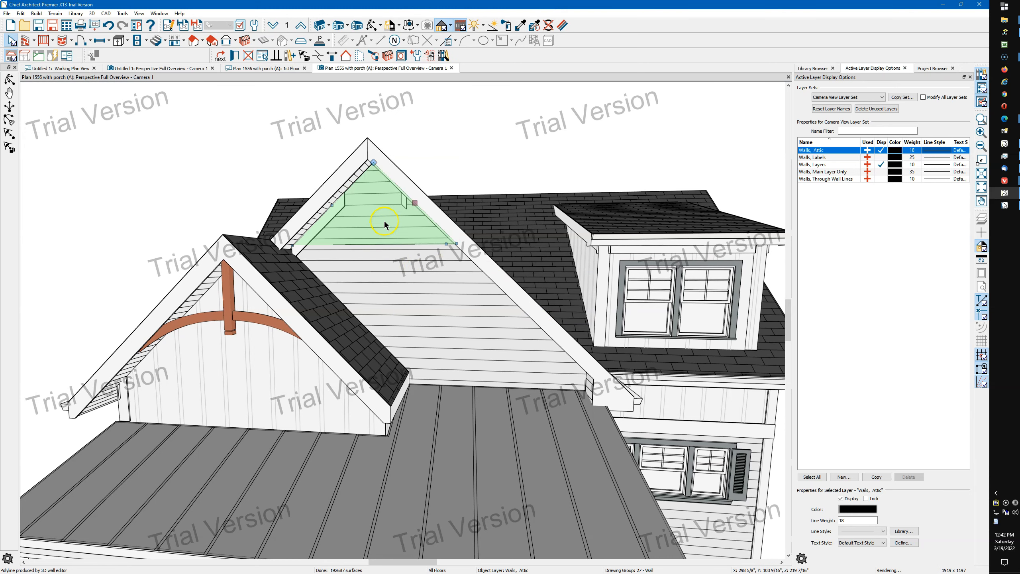
pyautogui.press('Escape')
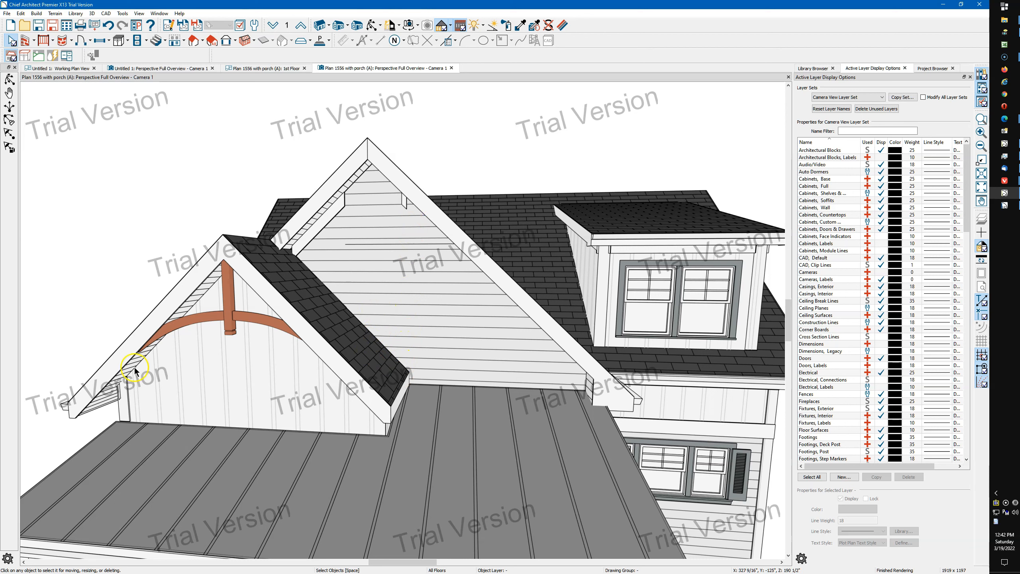
# Turn on the display of the Roof Planes layer in the first-floor plan's Working Layer Set
pyautogui.click(241, 458)
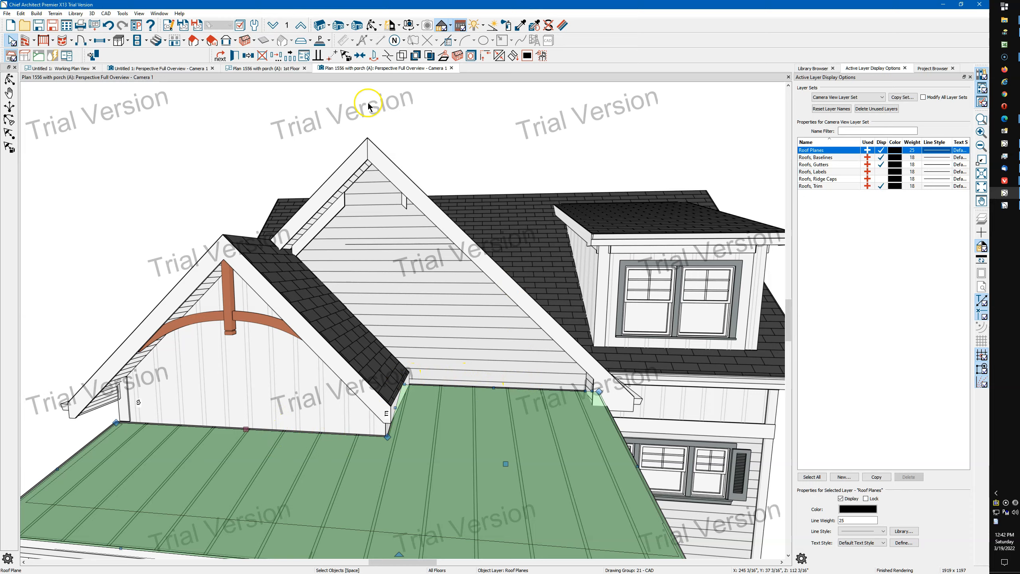
pyautogui.click(267, 68)
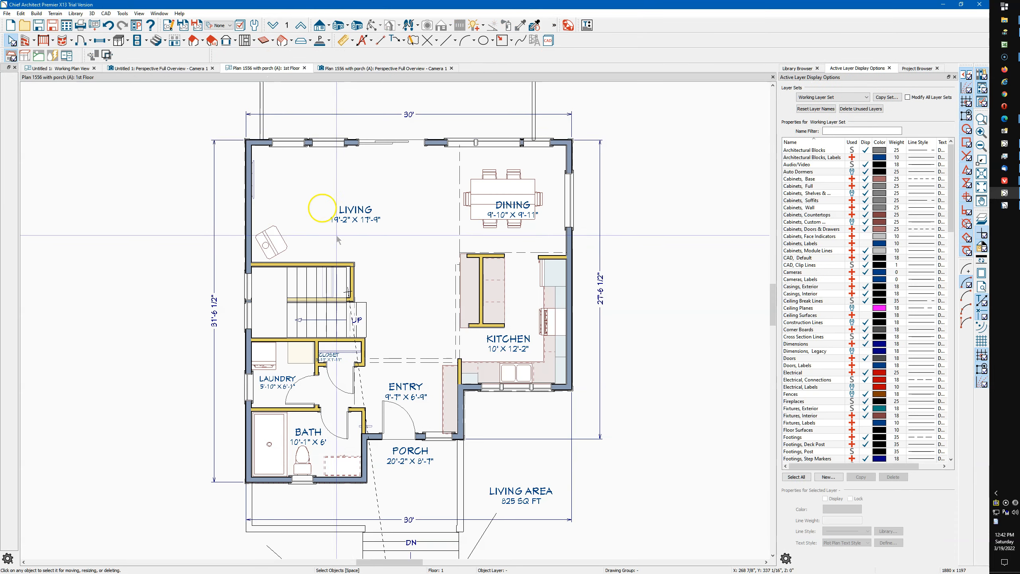
pyautogui.scroll(-1, 325, 217)
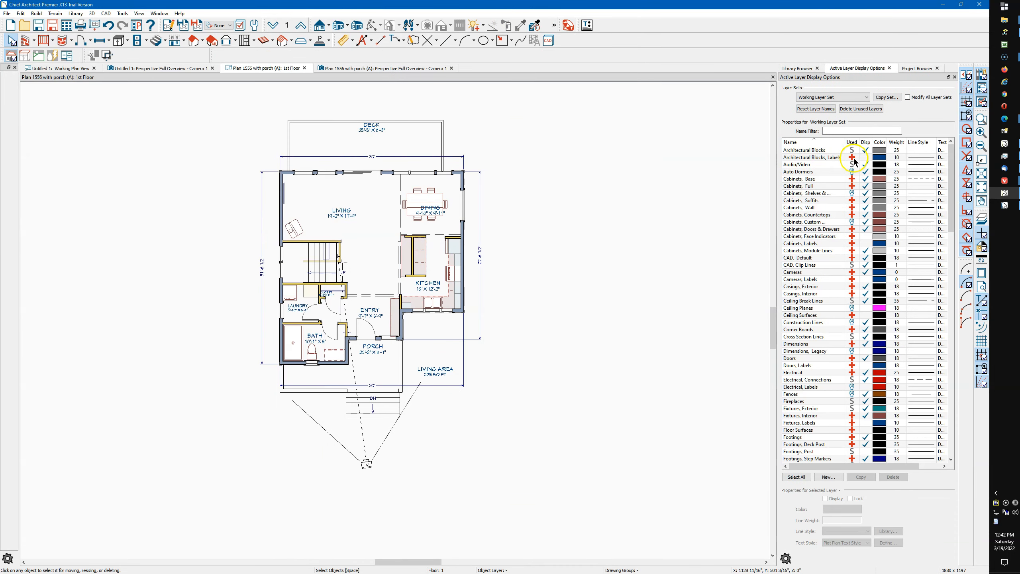
pyautogui.scroll(-15, 860, 313)
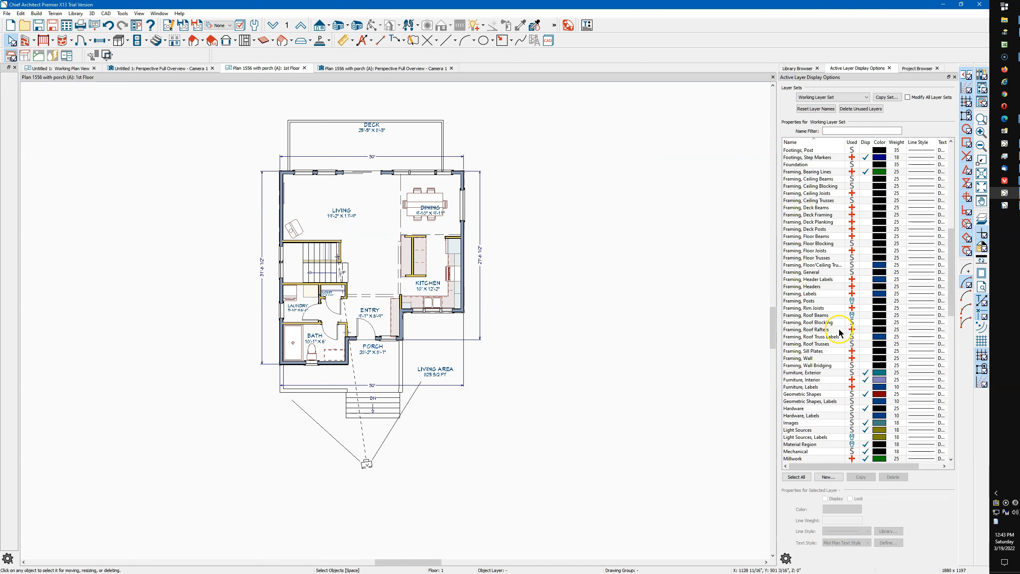
pyautogui.scroll(-3, 839, 330)
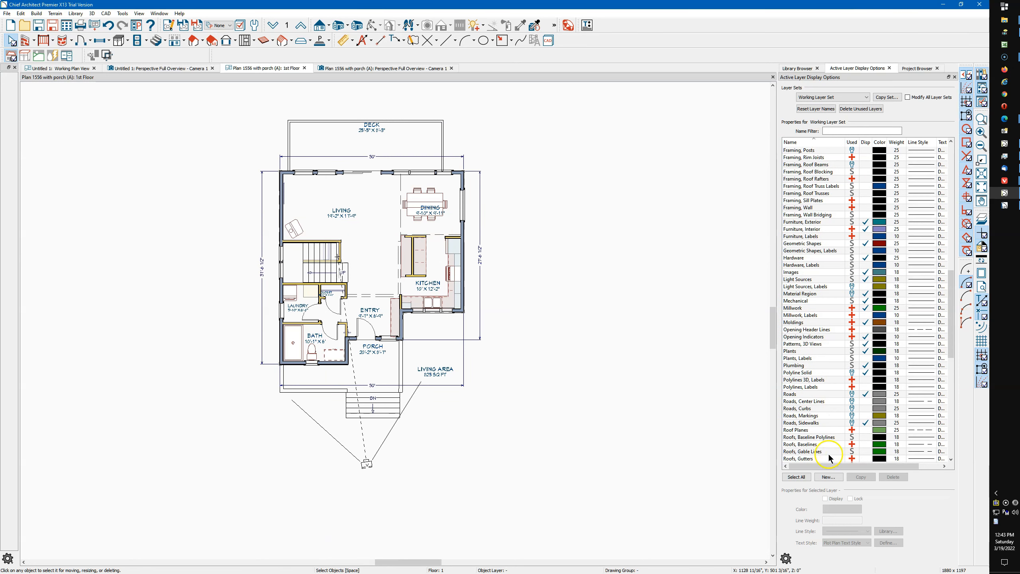
pyautogui.click(868, 431)
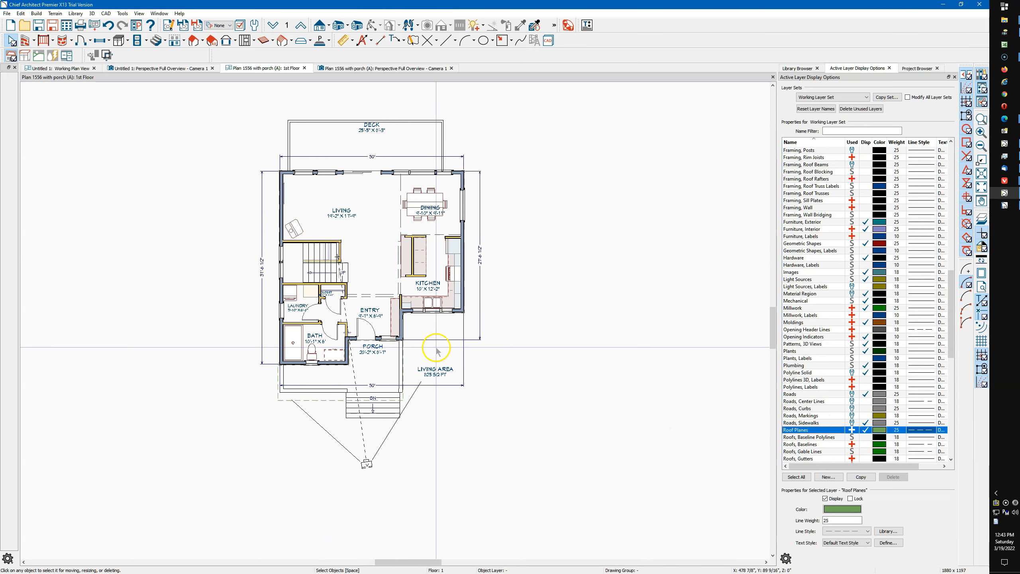
# Select the roof plane covering the porch in the first-floor plan
pyautogui.scroll(8, 354, 343)
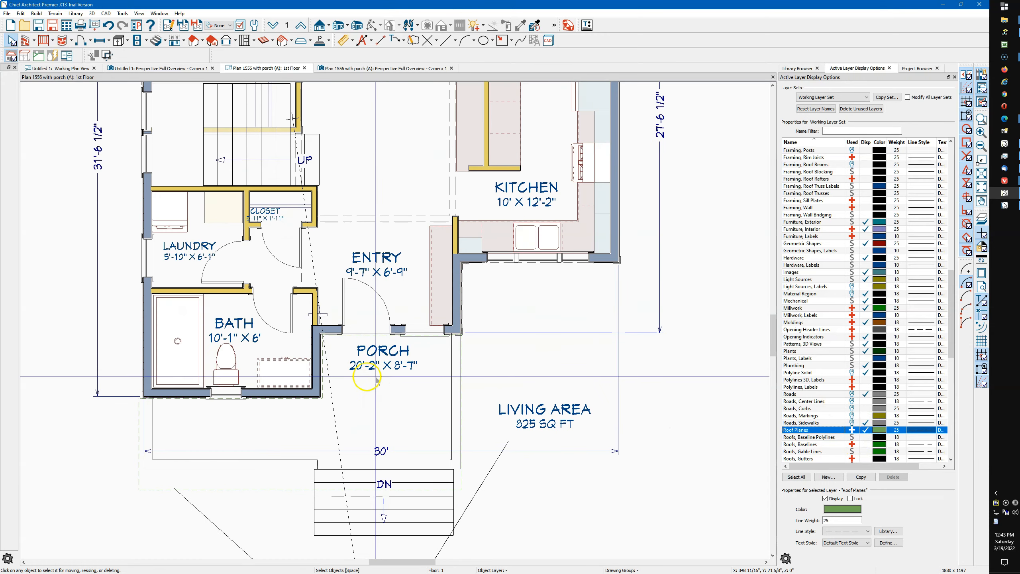
pyautogui.scroll(4, 348, 322)
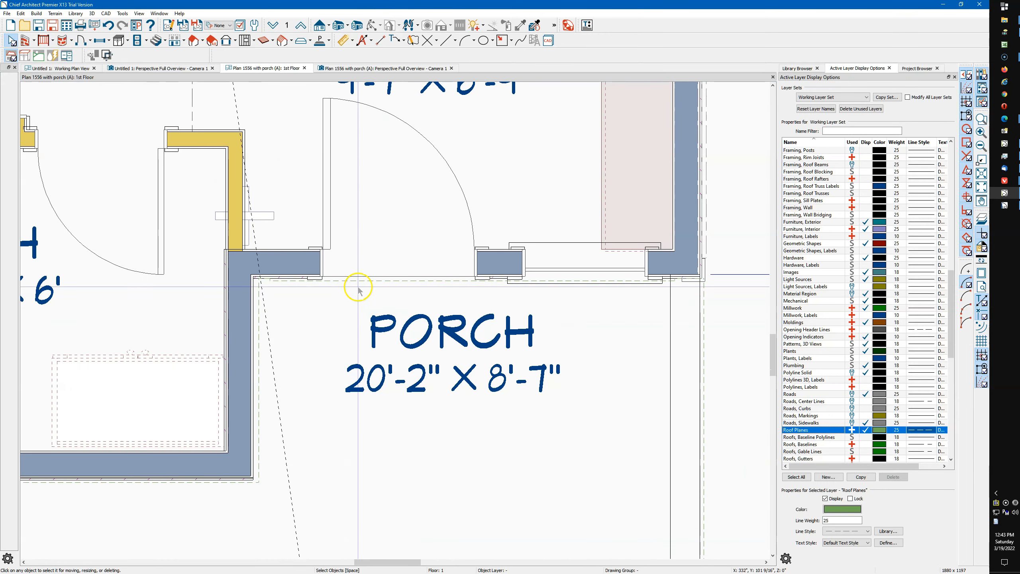
pyautogui.click(358, 286)
pyautogui.click(357, 280)
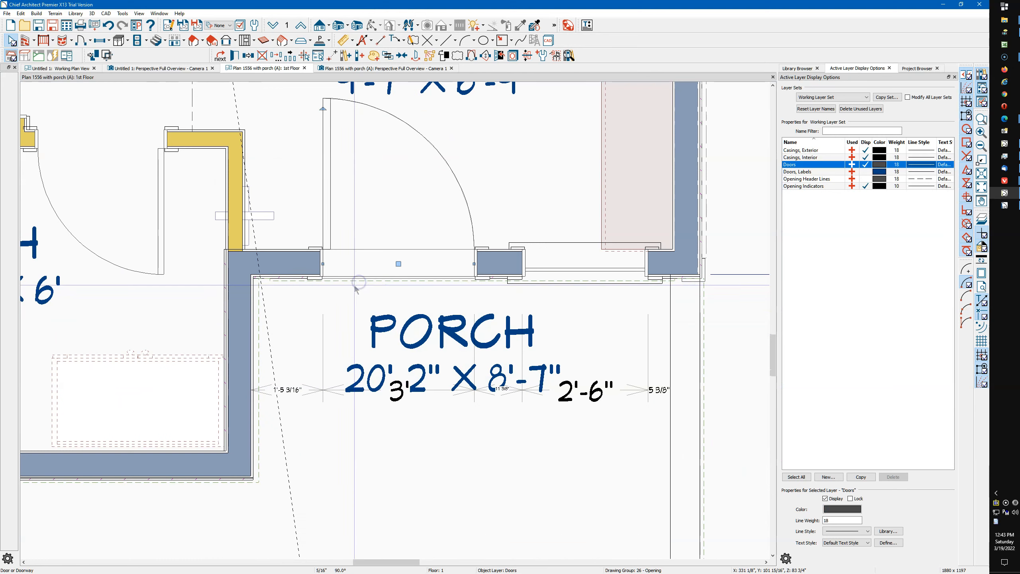
pyautogui.click(704, 307)
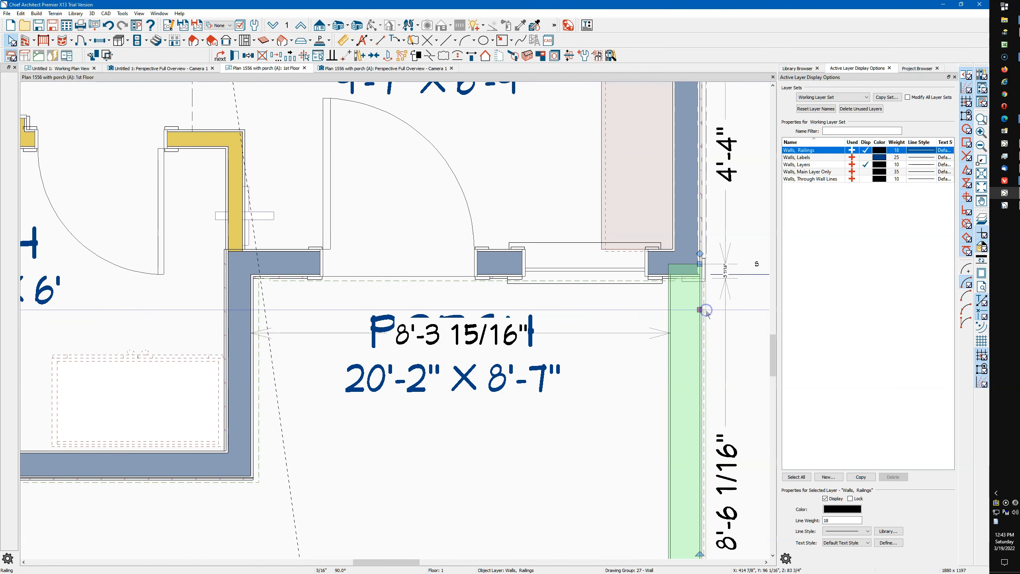
pyautogui.scroll(-3, 482, 257)
pyautogui.scroll(-2, 473, 249)
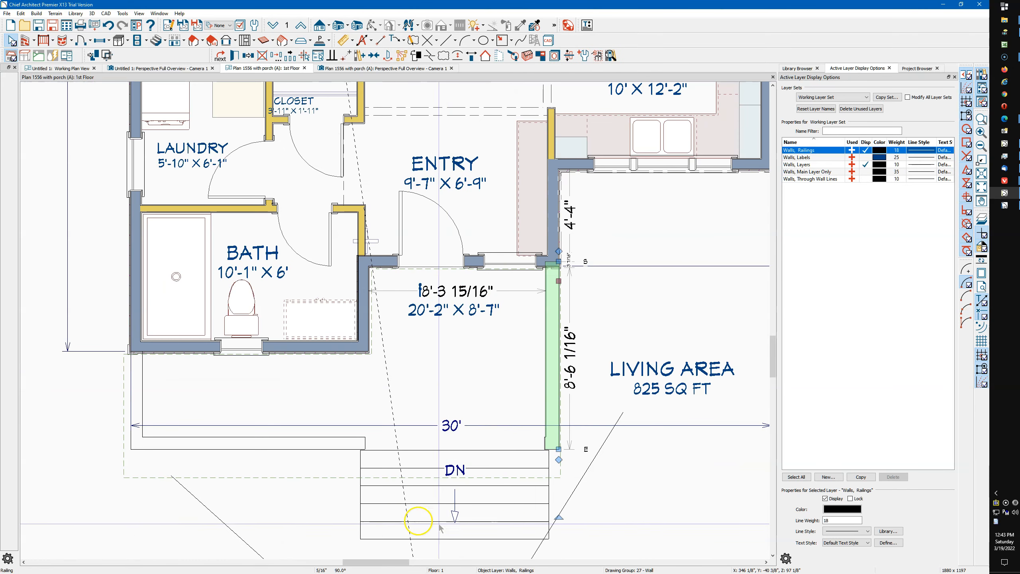
pyautogui.click(336, 483)
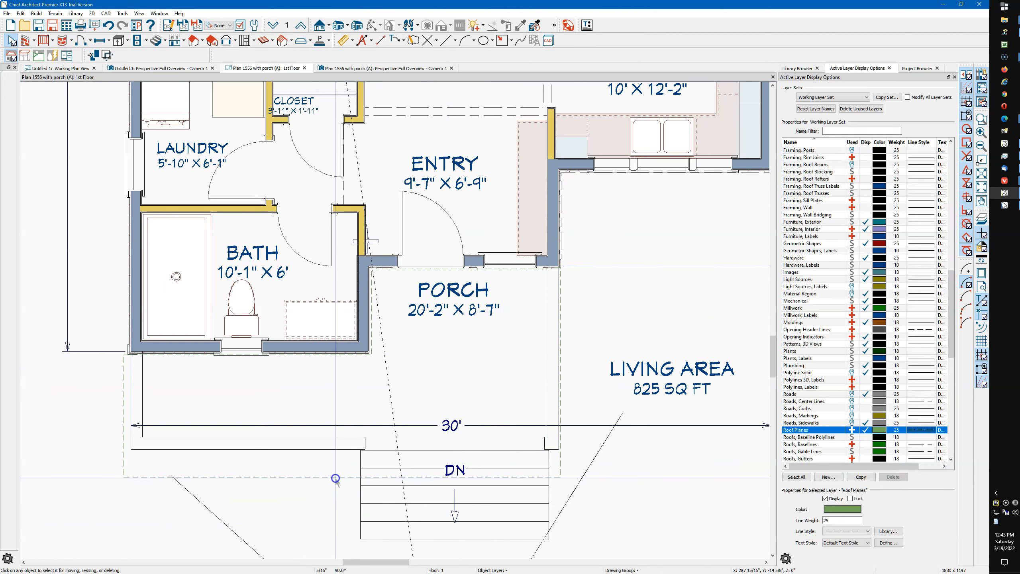
pyautogui.click(330, 478)
# Join the short jogged edge at the porch roof's inner corner to its far side edge, making one straight back edge
pyautogui.scroll(5, 455, 241)
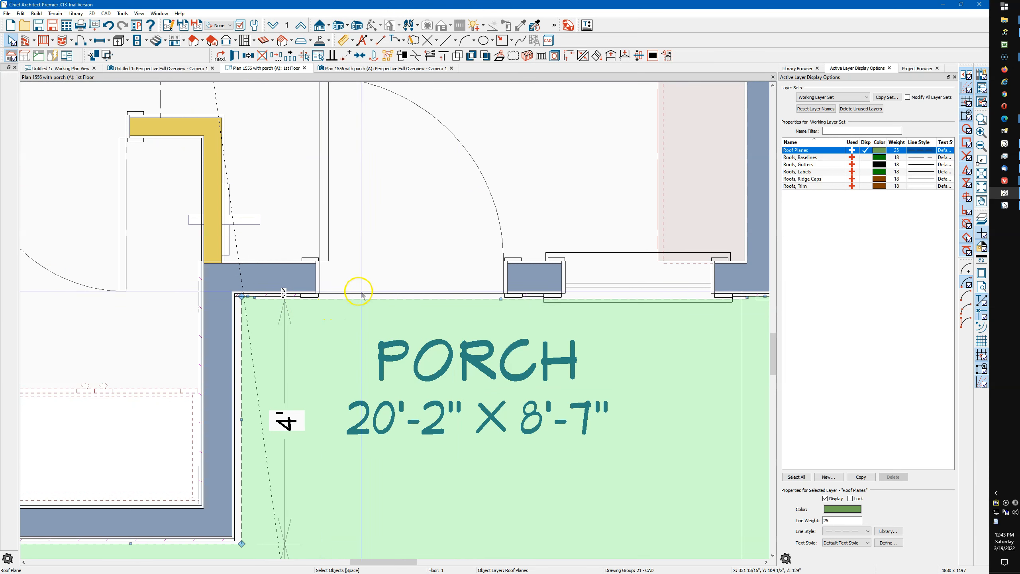
pyautogui.scroll(-1, 314, 270)
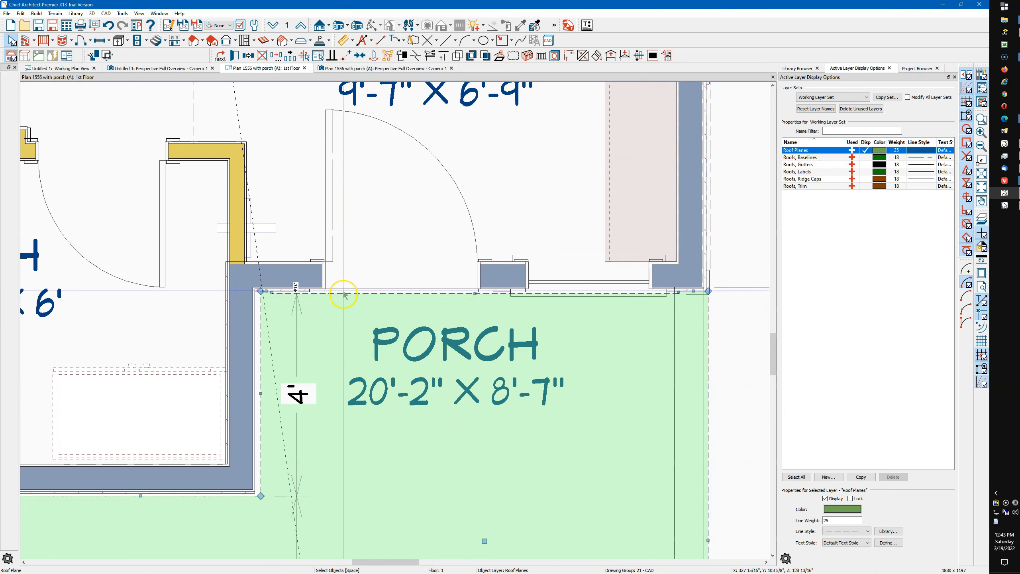
pyautogui.scroll(4, 271, 292)
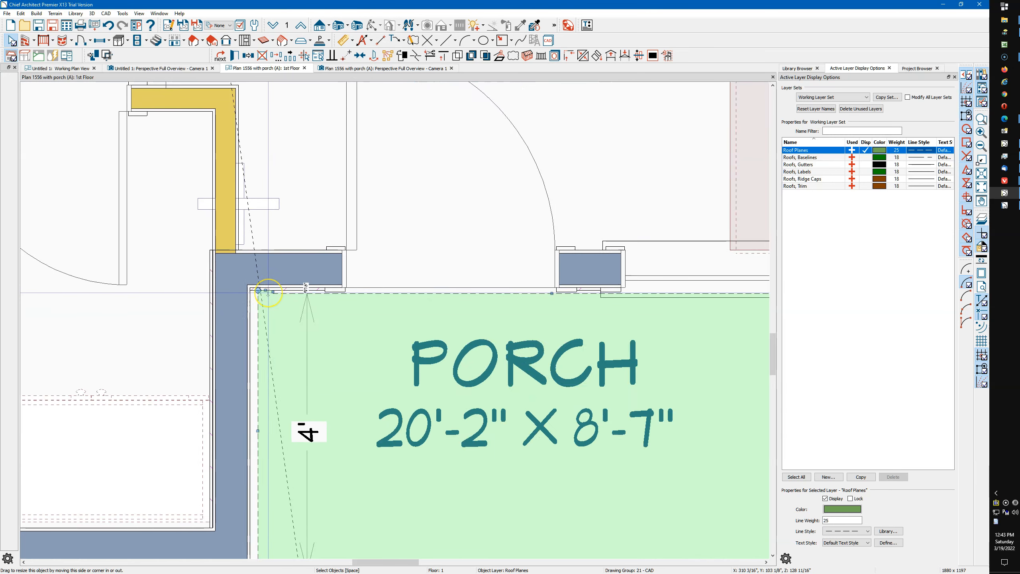
pyautogui.click(263, 288)
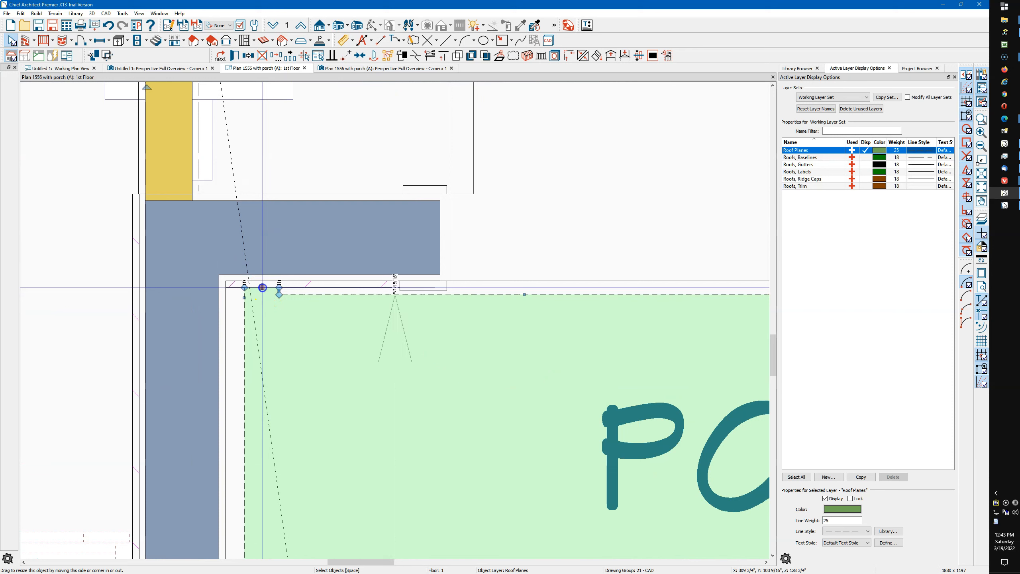
pyautogui.scroll(-4, 244, 288)
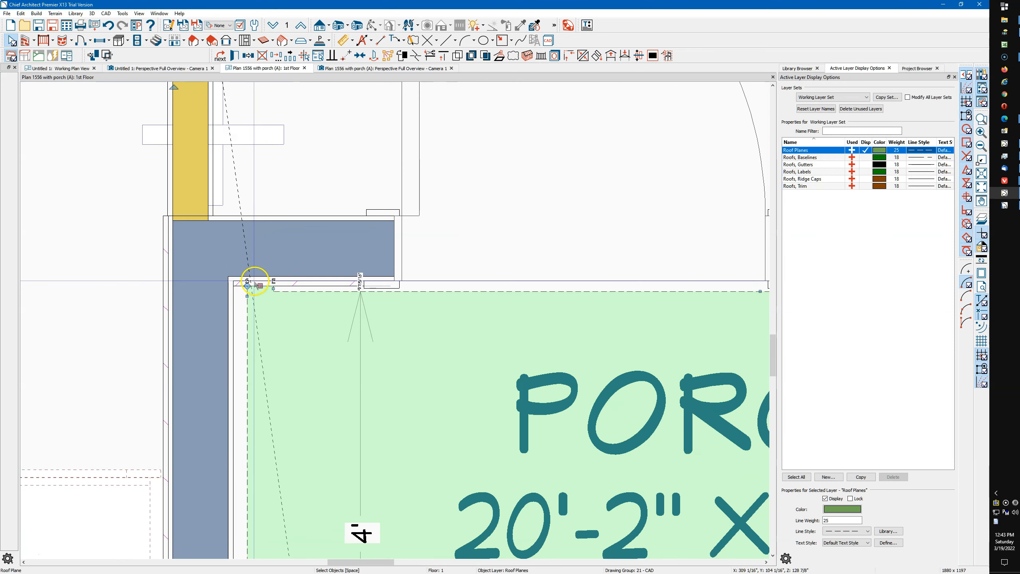
pyautogui.scroll(-2, 244, 281)
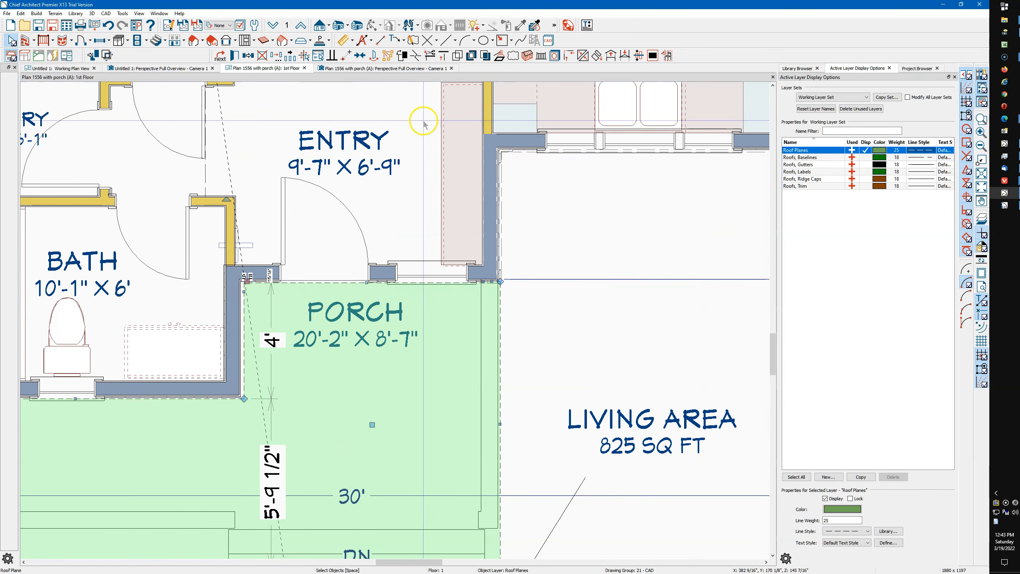
pyautogui.click(569, 56)
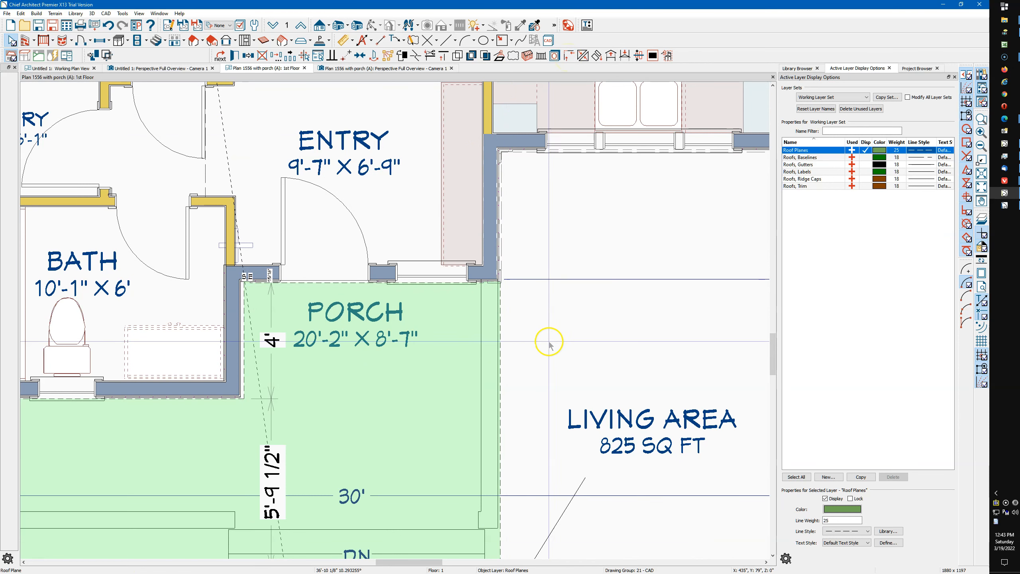
pyautogui.click(503, 341)
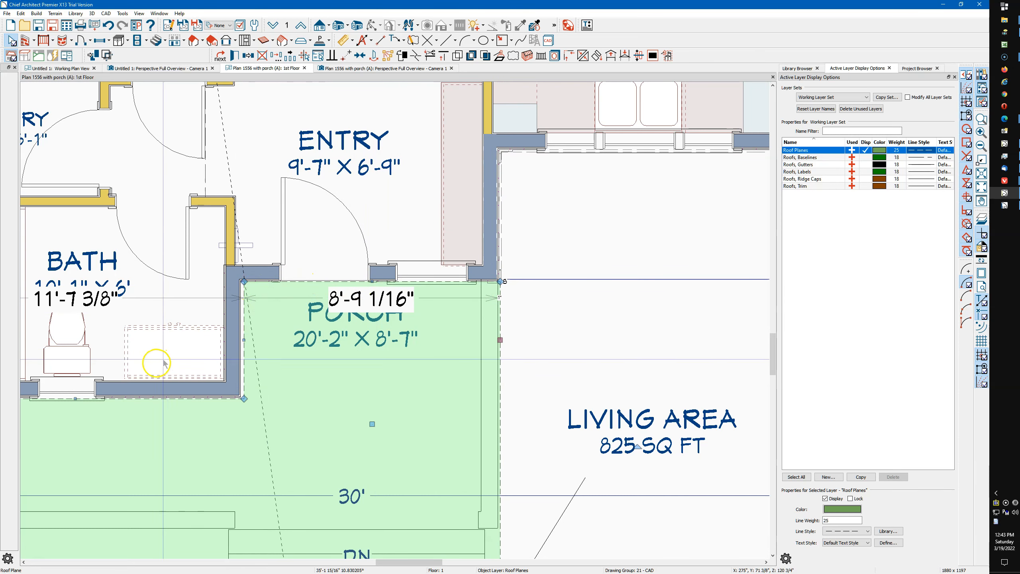
# Move the porch roof edge along the bath's front wall in to the wall's outer siding surface
pyautogui.scroll(3, 145, 402)
pyautogui.scroll(5, 96, 376)
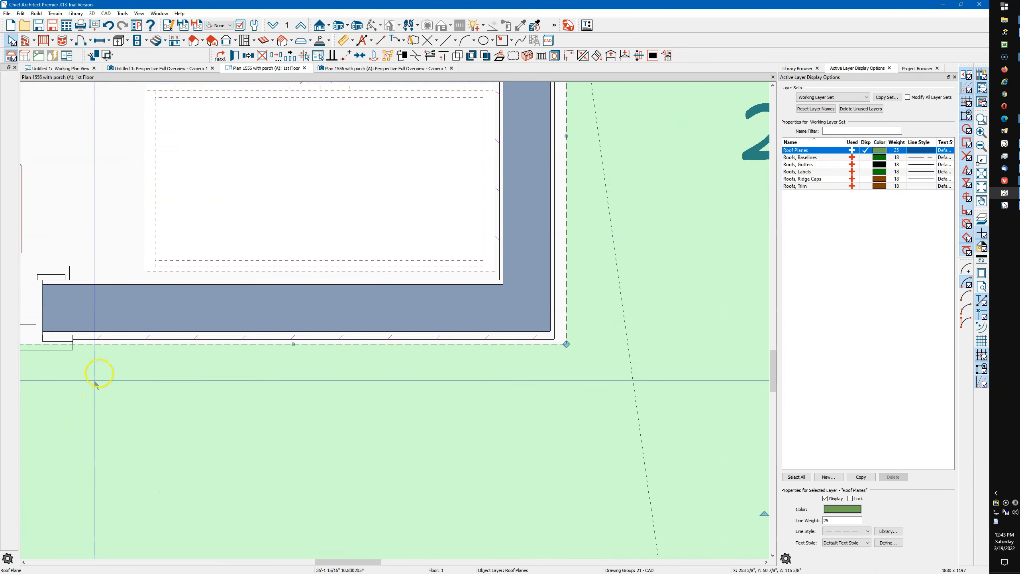
pyautogui.moveTo(380, 336); pyautogui.dragTo(386, 331)
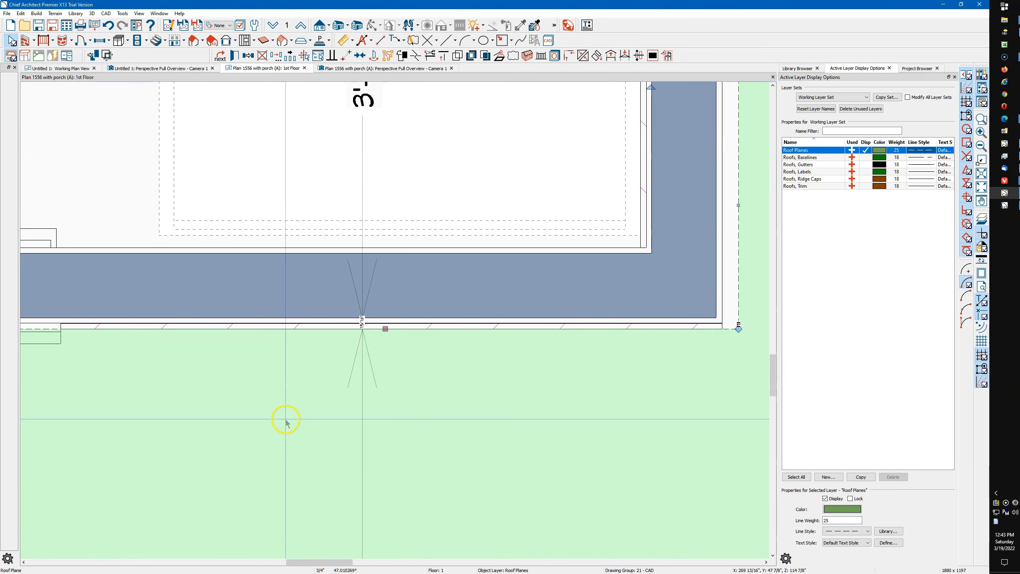
pyautogui.scroll(-8, 212, 421)
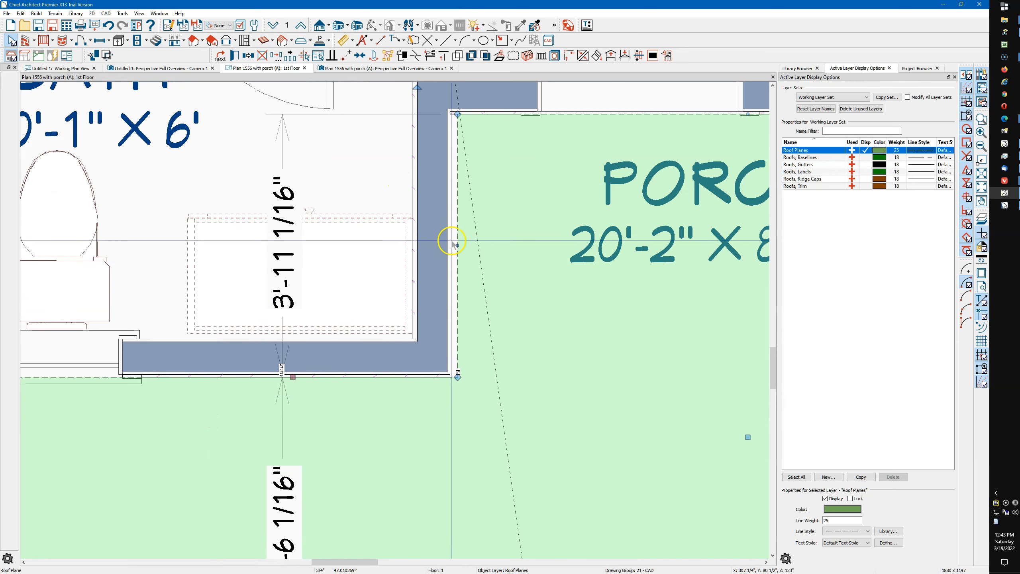
pyautogui.moveTo(484, 221); pyautogui.dragTo(463, 241, button='middle')
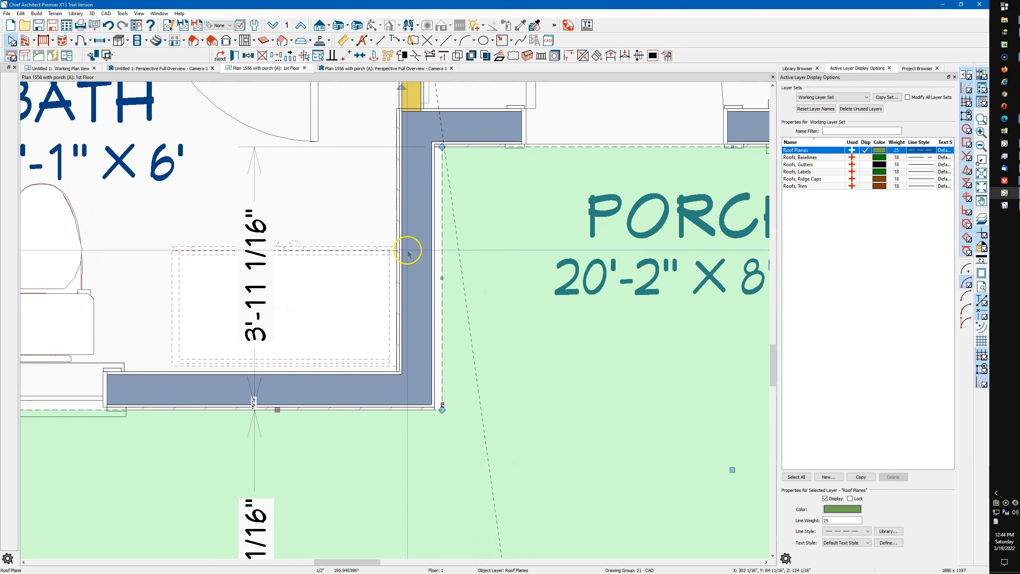
# Reverse the layers of the bath's side wall facing the porch
pyautogui.click(423, 264)
pyautogui.scroll(2, 428, 232)
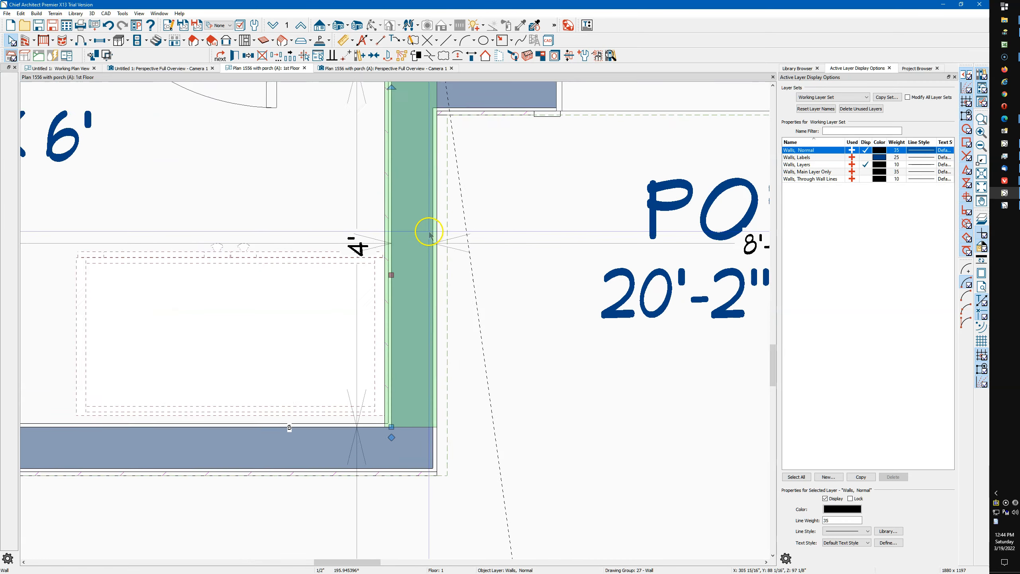
pyautogui.press('Escape')
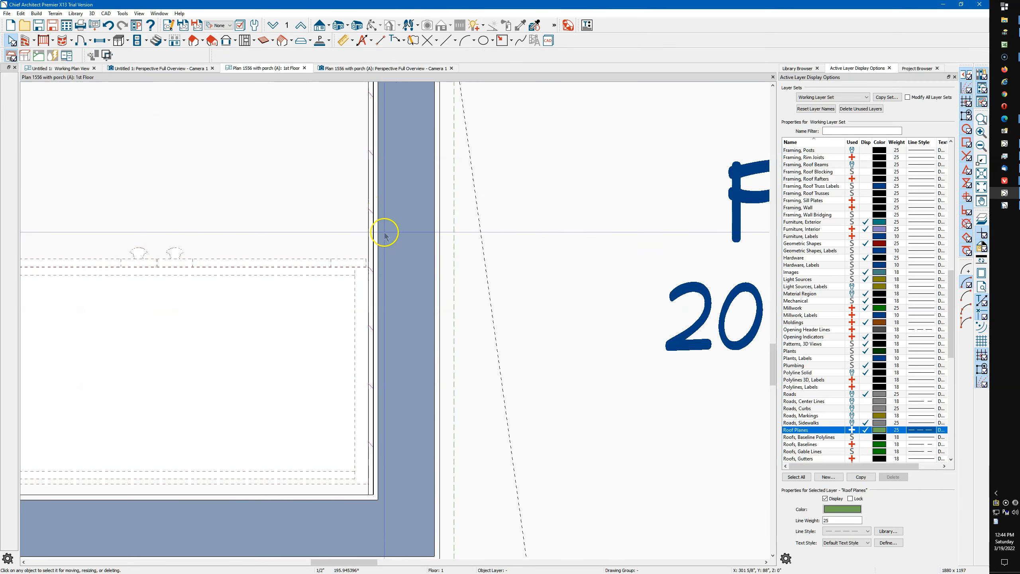
pyautogui.scroll(-2, 378, 312)
pyautogui.scroll(-1, 380, 324)
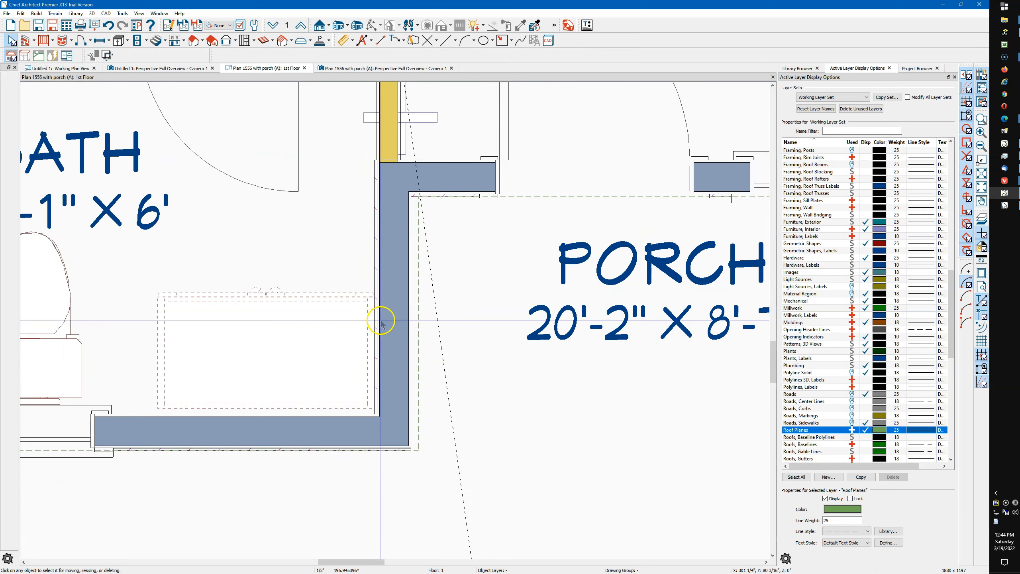
pyautogui.click(387, 298)
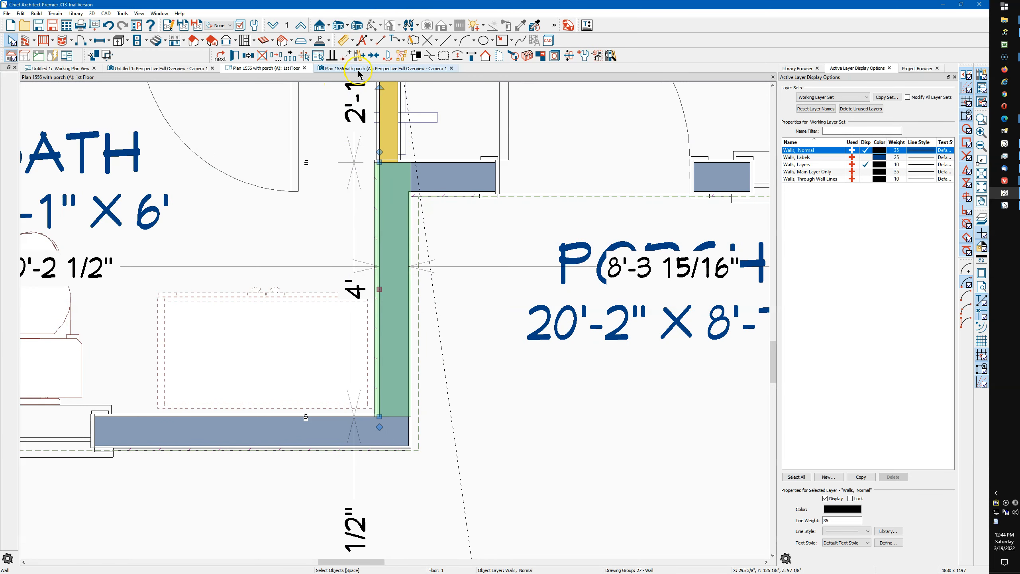
pyautogui.click(472, 59)
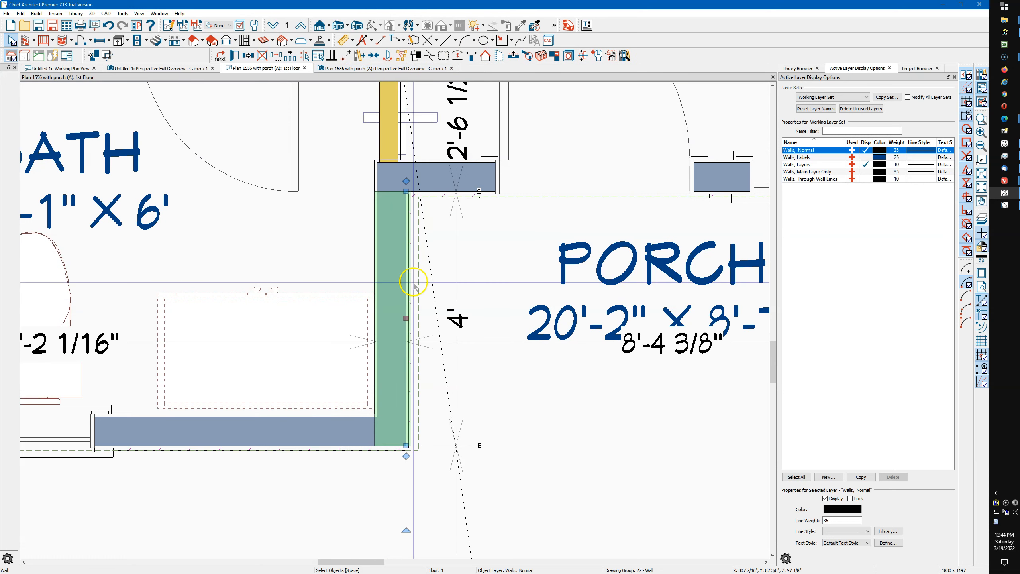
# Shift the bath's reversed side wall slightly outward toward the porch roof edge
pyautogui.scroll(3, 399, 285)
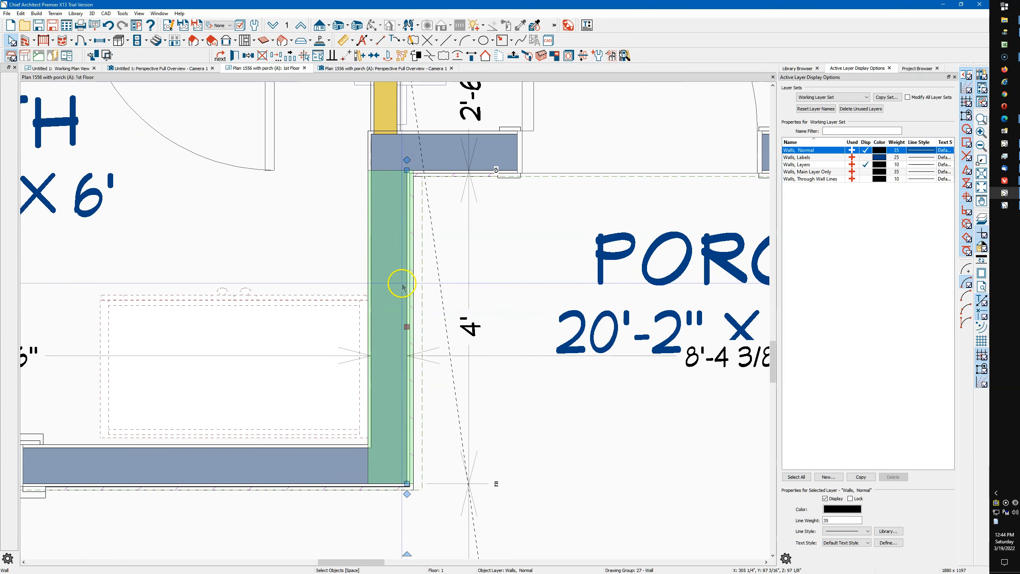
pyautogui.click(384, 199)
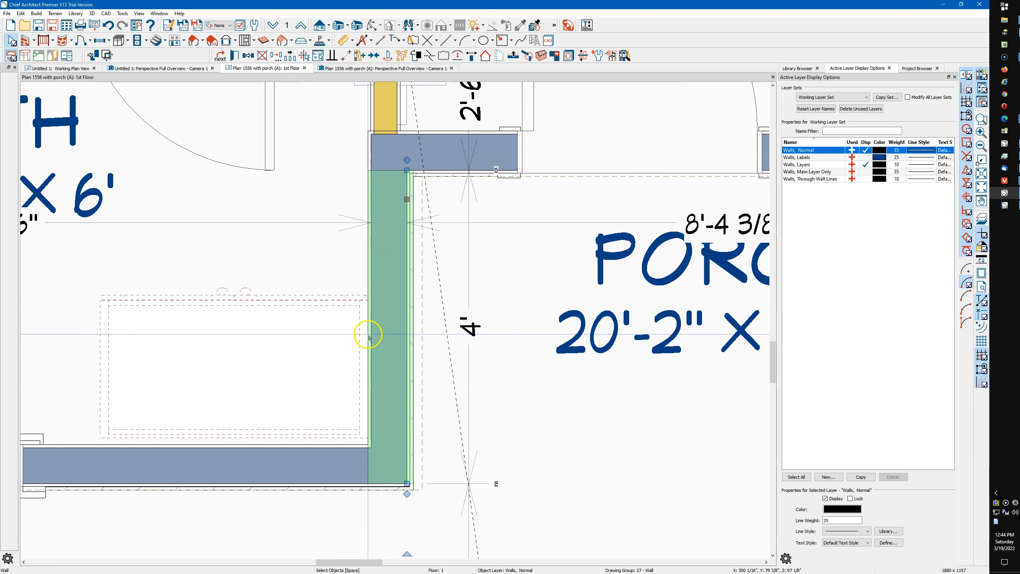
pyautogui.moveTo(407, 199); pyautogui.dragTo(414, 190)
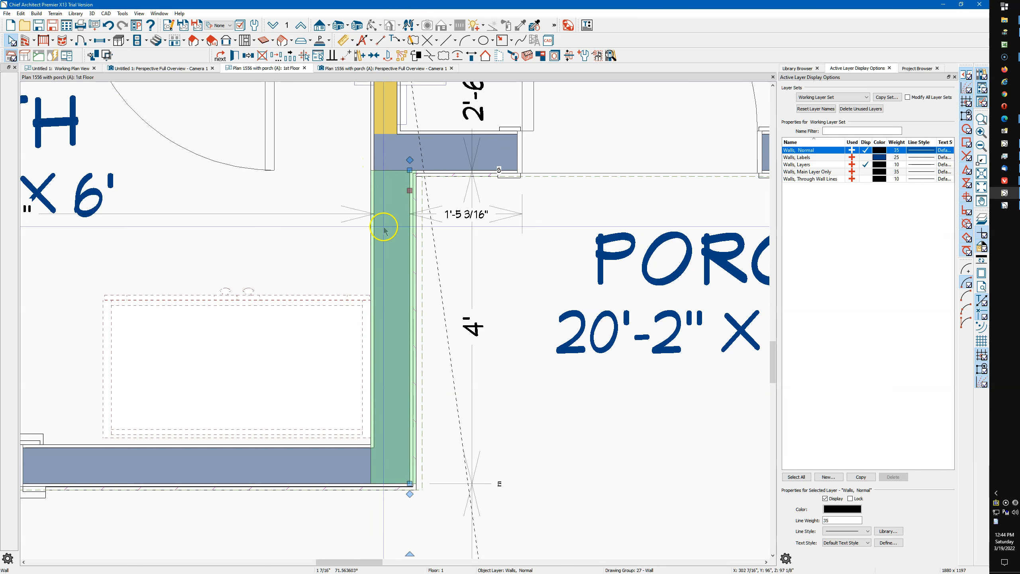
# Move the porch roof edge along the bath's side wall in to the wall's outer siding surface
pyautogui.click(422, 283)
pyautogui.click(425, 464)
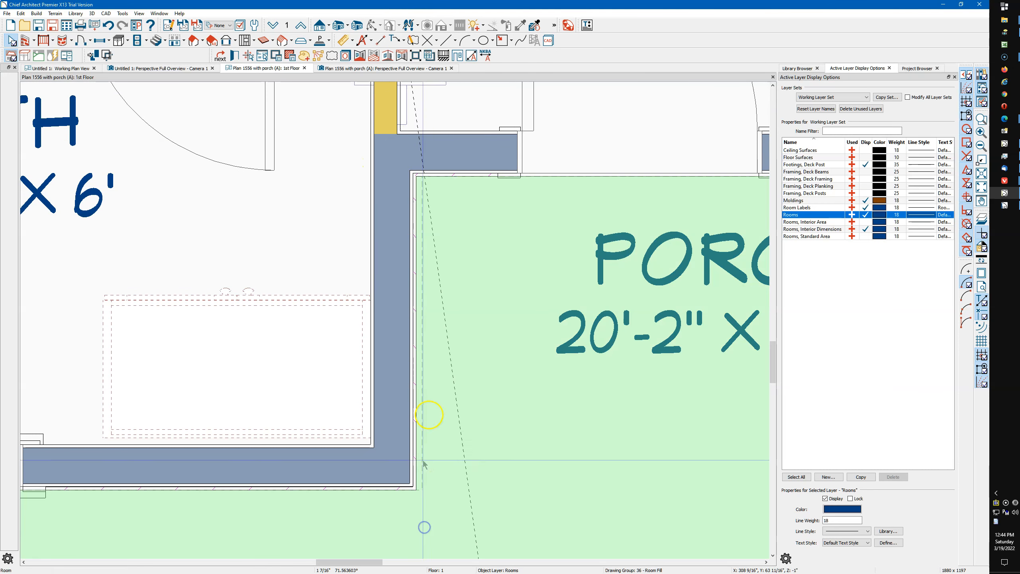
pyautogui.scroll(-2, 425, 465)
pyautogui.press('Escape')
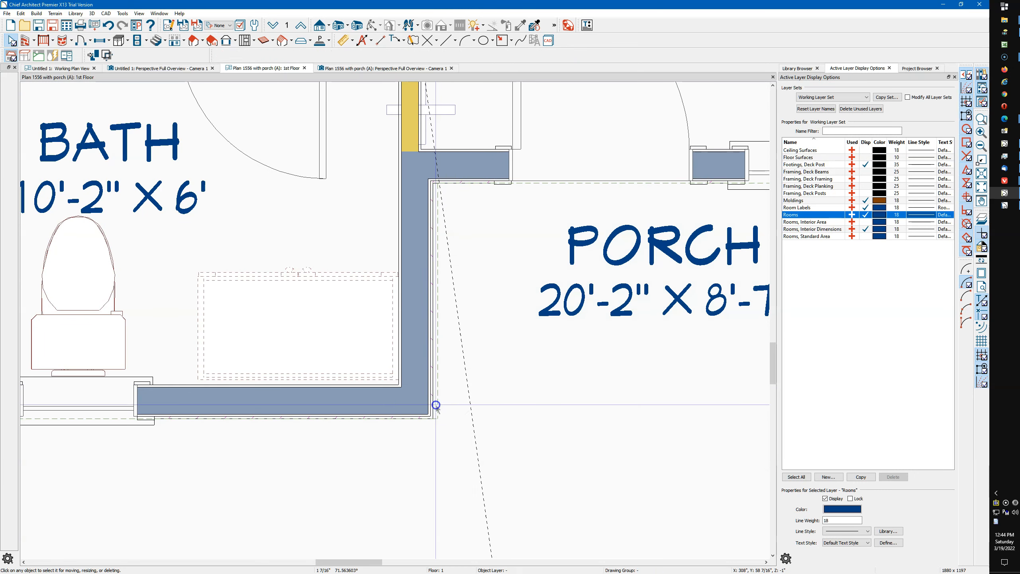
pyautogui.click(436, 404)
pyautogui.click(441, 405)
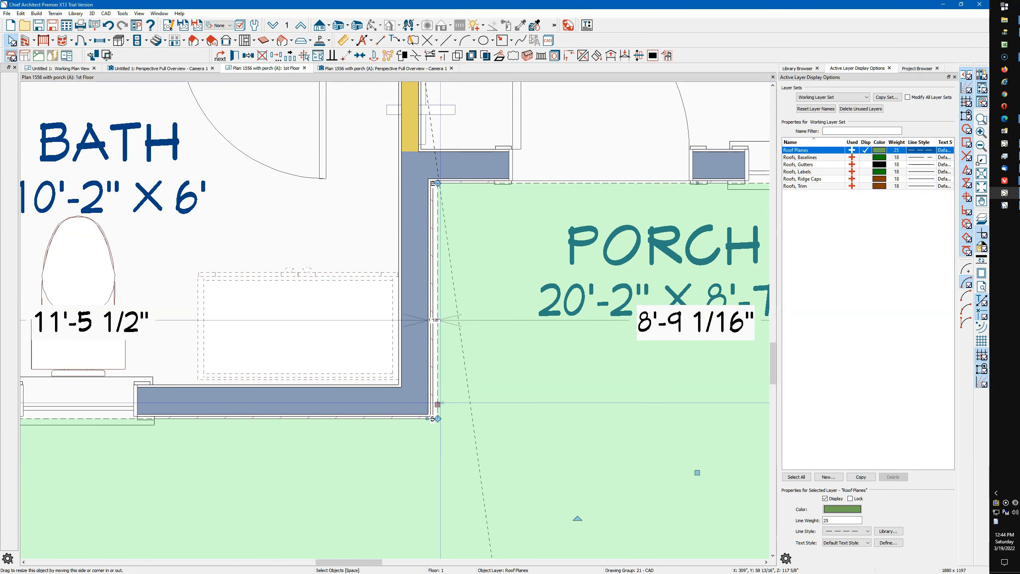
pyautogui.moveTo(439, 403); pyautogui.dragTo(433, 357)
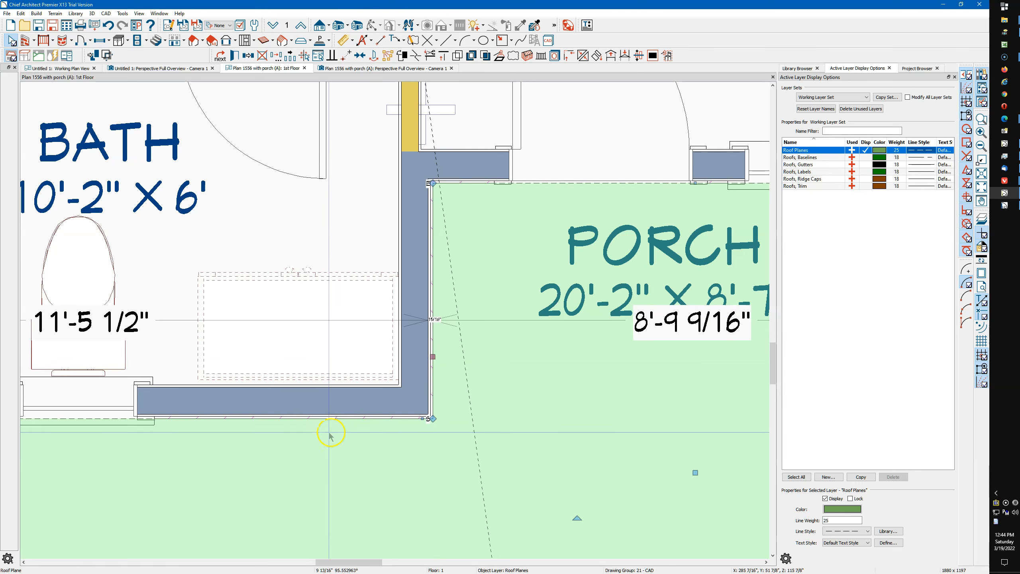
pyautogui.click(318, 450)
pyautogui.scroll(-5, 318, 449)
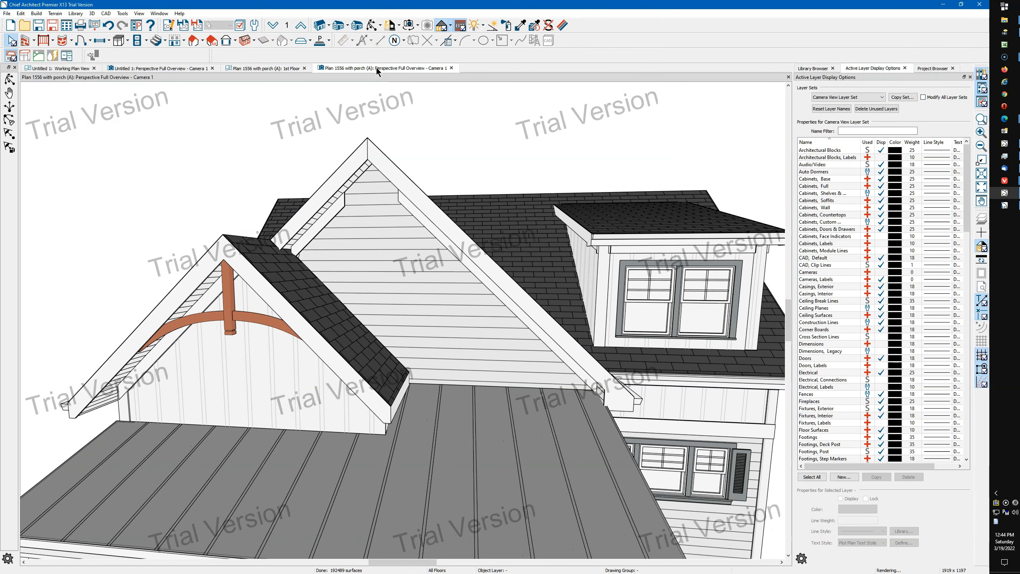
# Inspect the front gables in the perspective overview and select the small gable's roof plane facing the entry side
pyautogui.click(348, 77)
pyautogui.click(370, 23)
pyautogui.moveTo(288, 302); pyautogui.dragTo(358, 307)
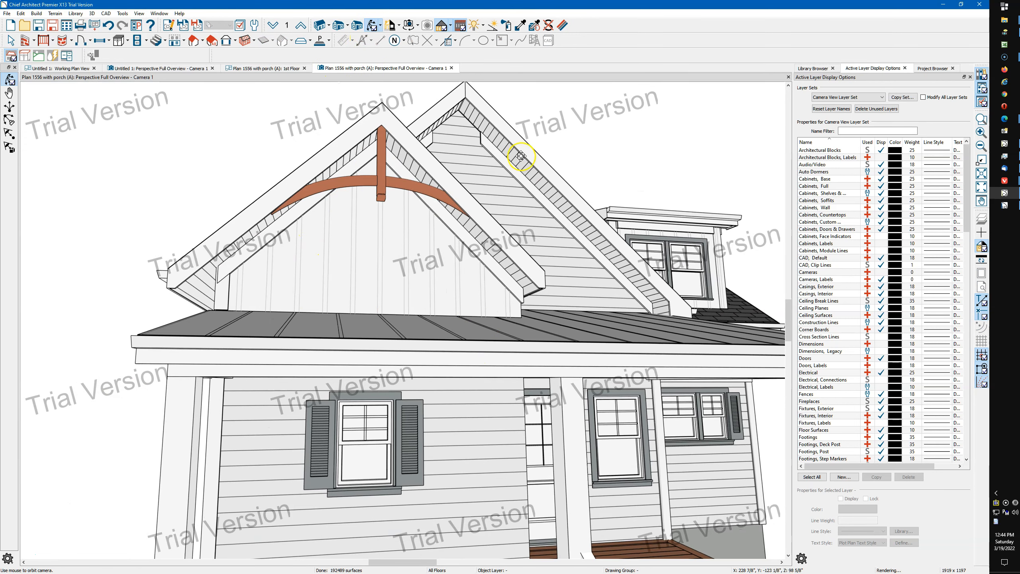
pyautogui.moveTo(608, 295); pyautogui.dragTo(556, 335)
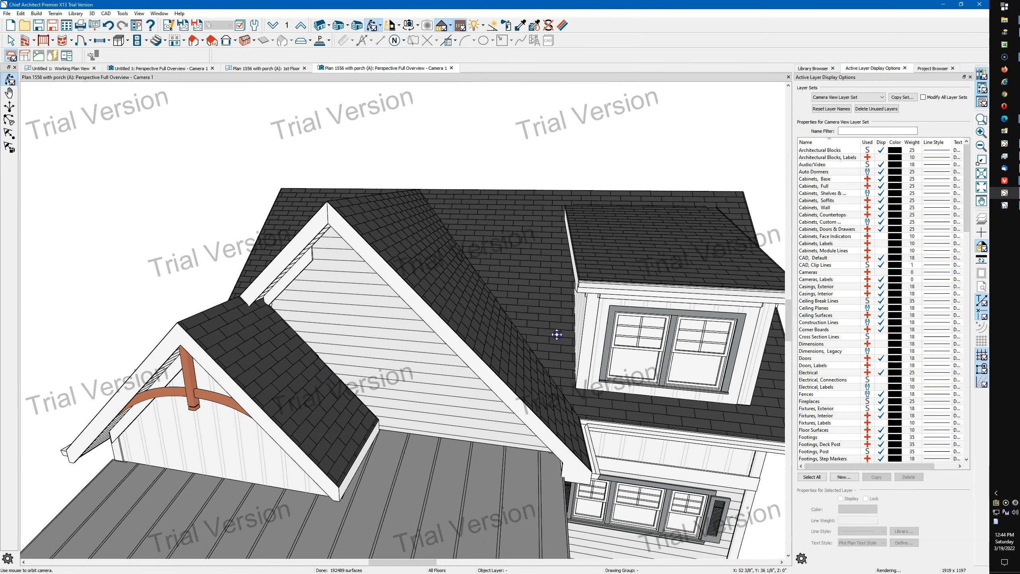
pyautogui.press('space')
pyautogui.click(358, 411)
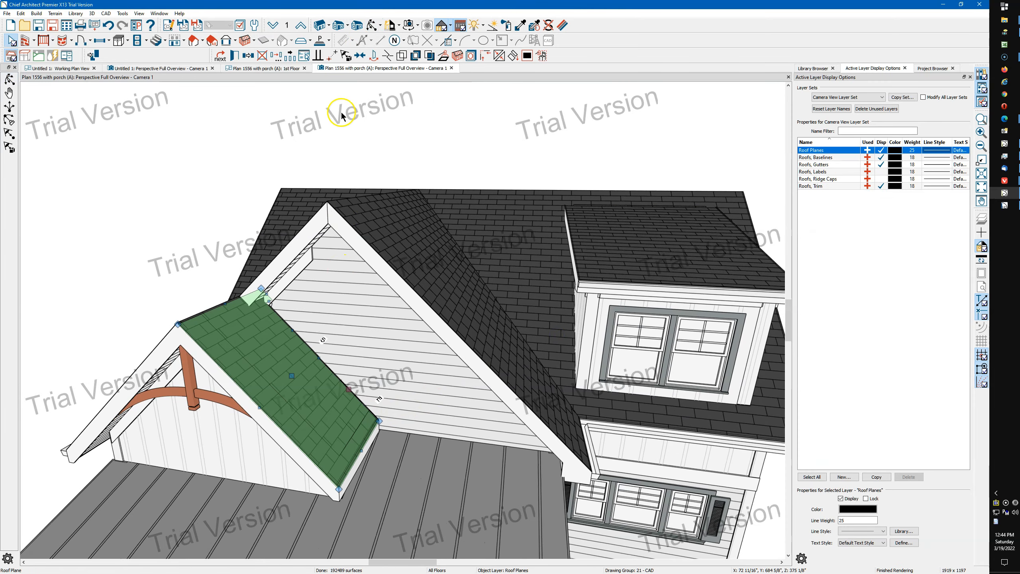
# On the second floor plan, join the small gable roof plane's back edge to its ridge-side edge, removing the notch into the wall
pyautogui.click(268, 69)
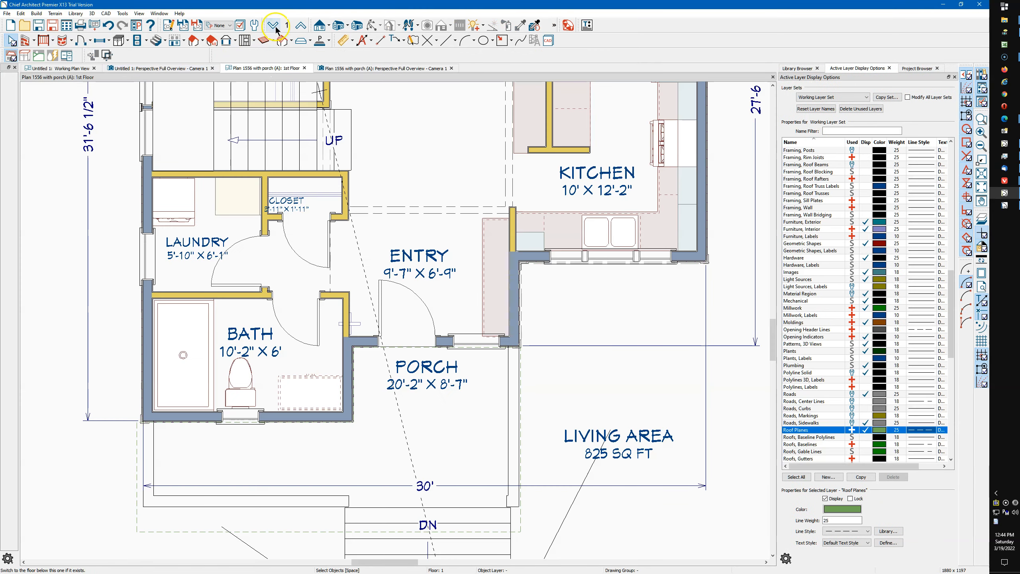
pyautogui.click(301, 25)
pyautogui.click(354, 367)
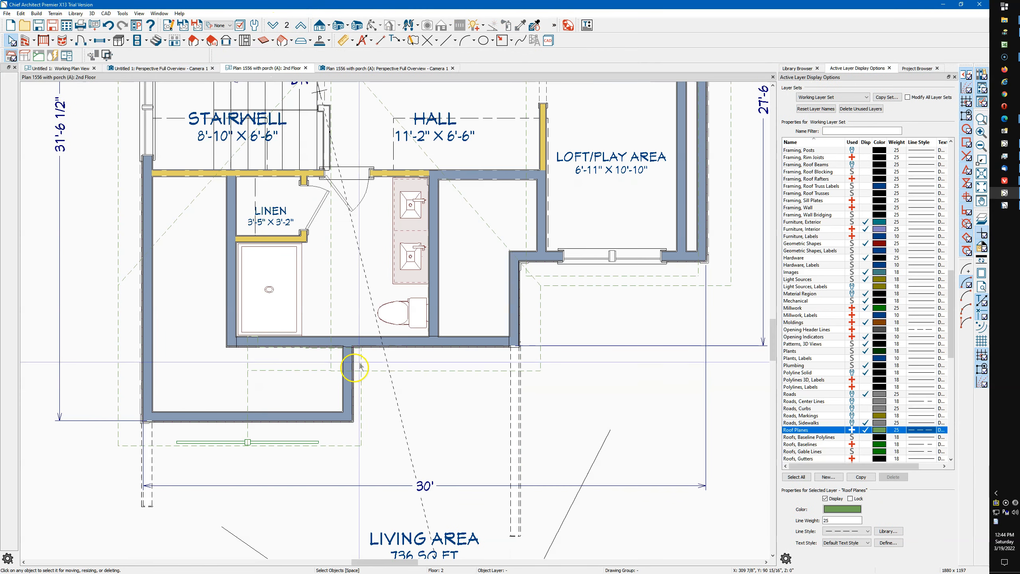
pyautogui.click(360, 444)
pyautogui.scroll(5, 254, 374)
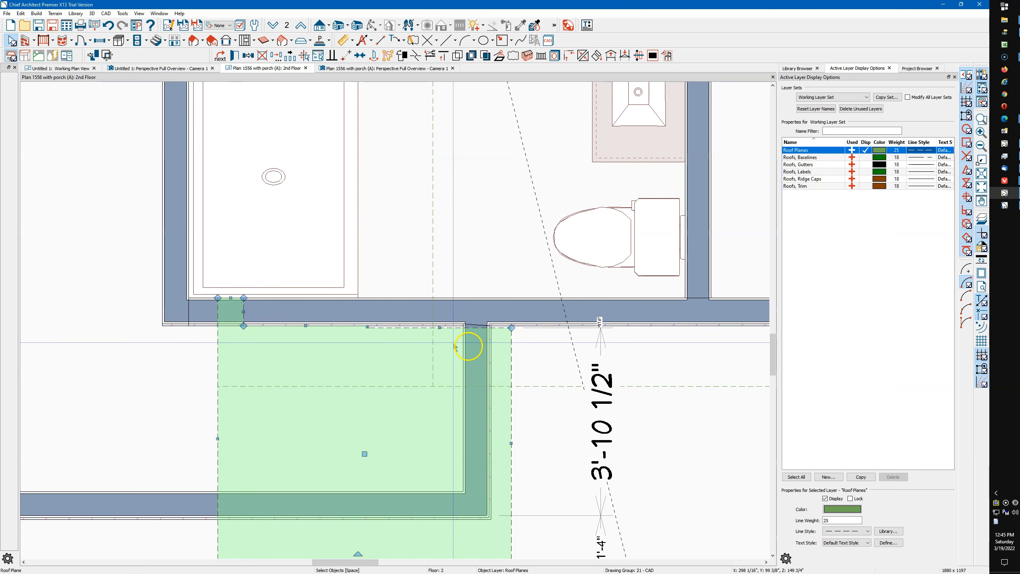
pyautogui.click(439, 328)
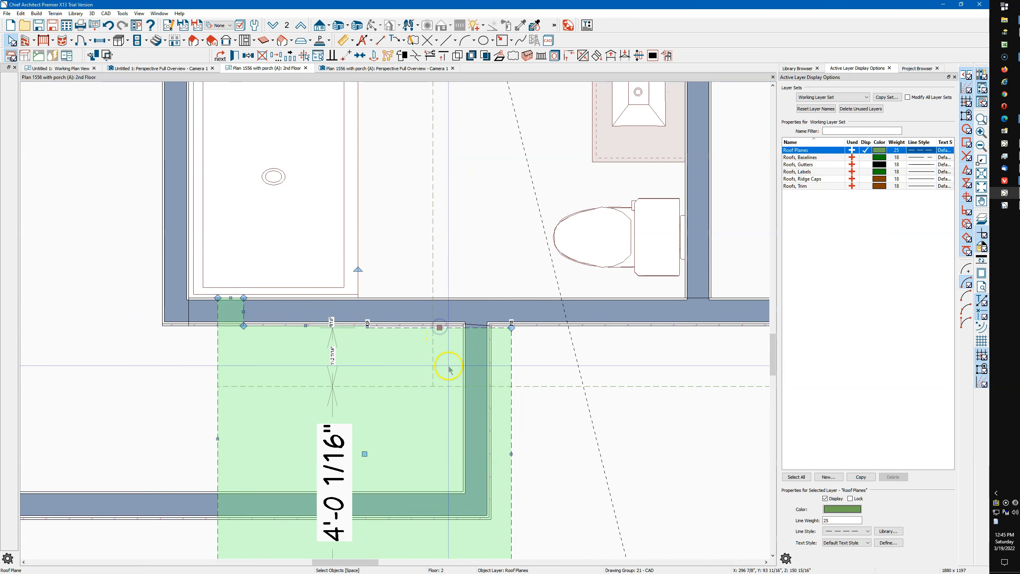
pyautogui.click(588, 58)
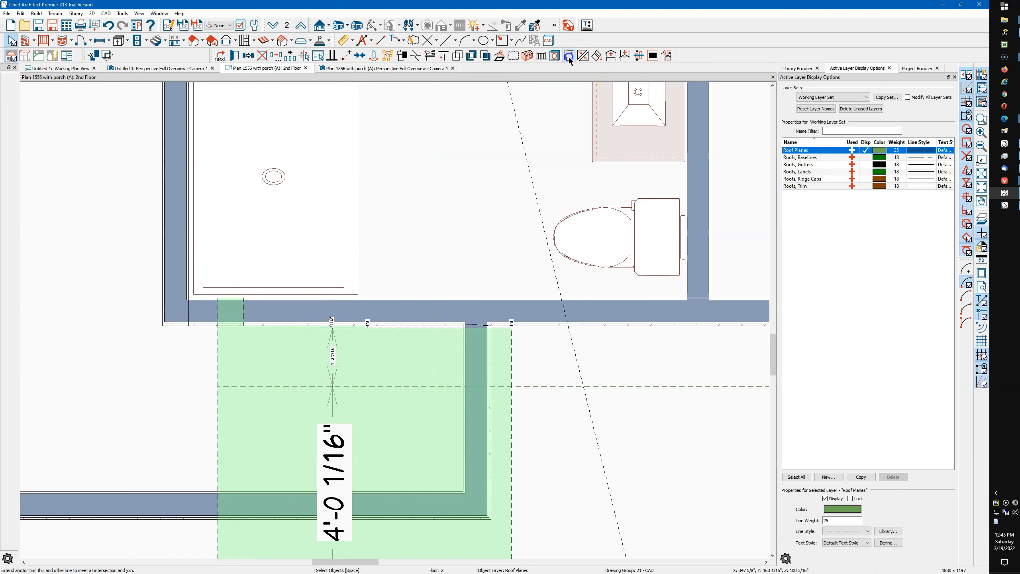
pyautogui.click(221, 416)
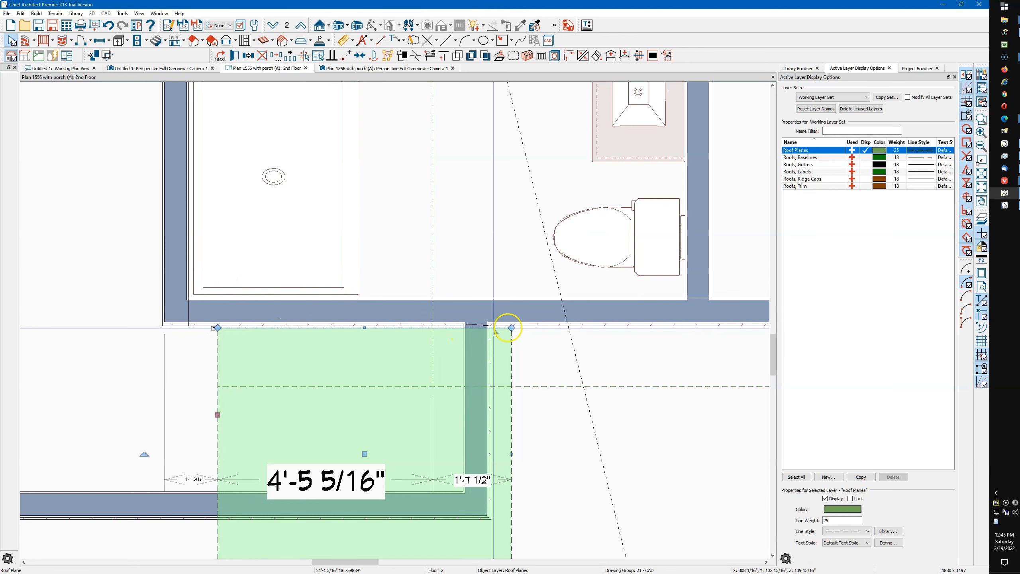
# Move the small gable roof plane's straightened back edge up to the siding surface of the second-floor wall
pyautogui.scroll(5, 256, 340)
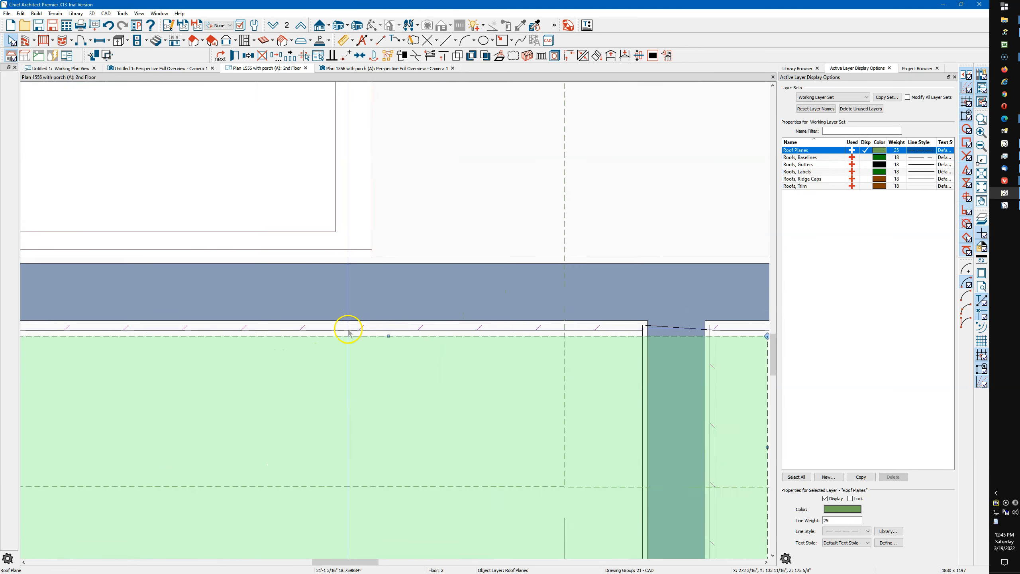
pyautogui.moveTo(408, 339); pyautogui.dragTo(408, 334)
pyautogui.scroll(-4, 307, 244)
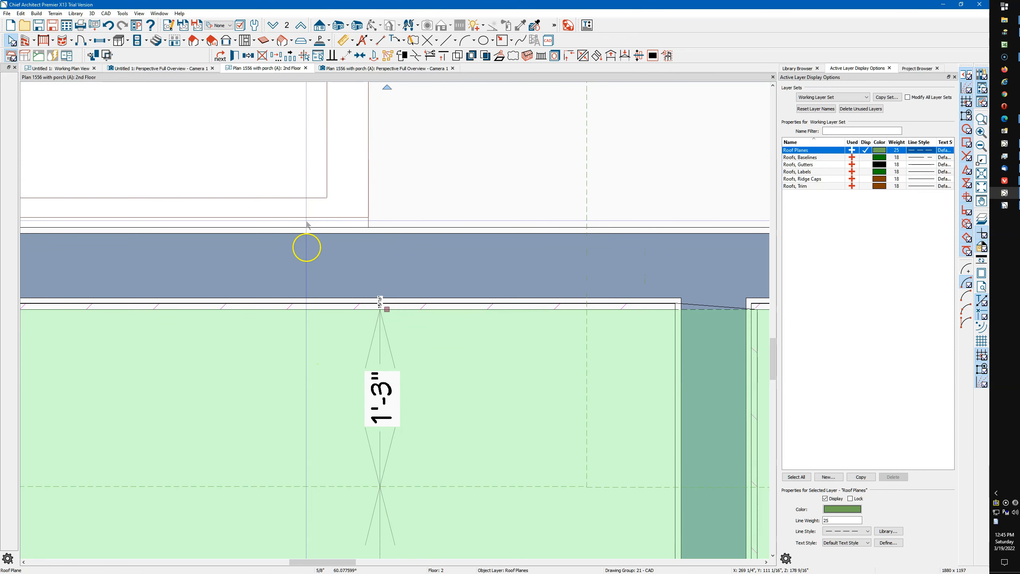
# Examine the corrected gable and porch roof junctions and the front corner in the perspective overview
pyautogui.click(353, 68)
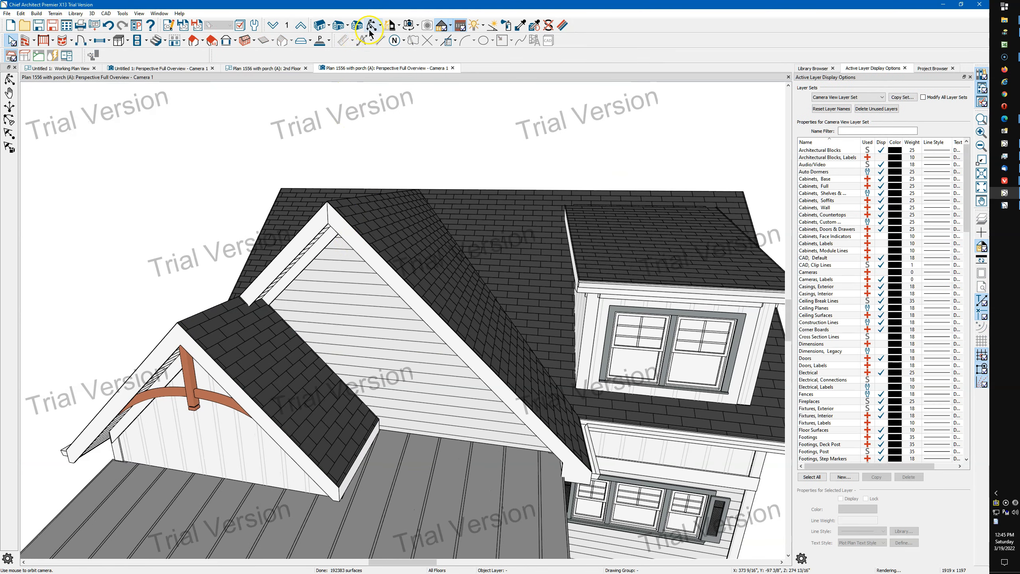
pyautogui.click(370, 31)
pyautogui.moveTo(378, 227); pyautogui.dragTo(396, 211)
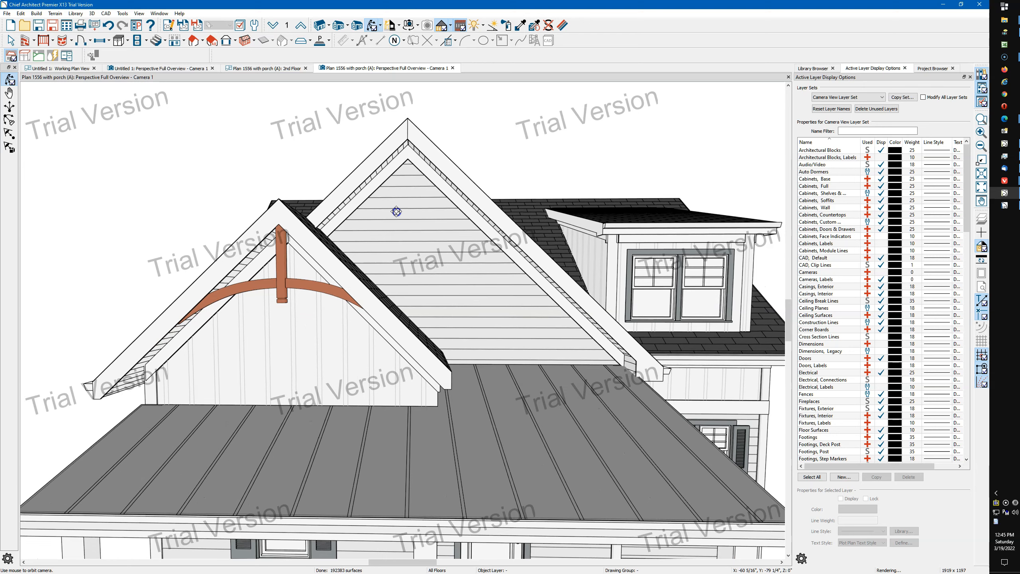
pyautogui.scroll(-2, 351, 275)
pyautogui.moveTo(345, 265); pyautogui.dragTo(473, 345)
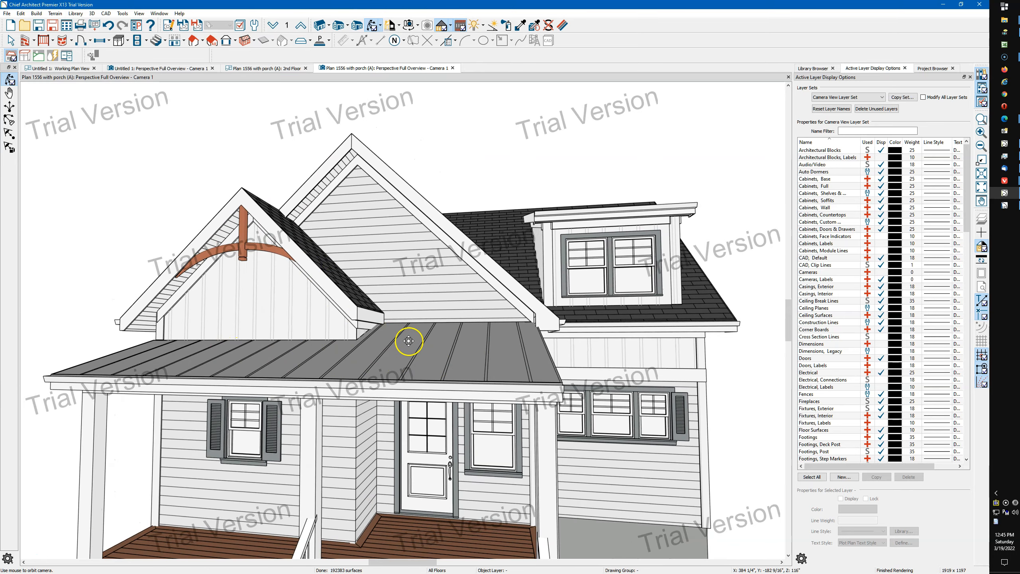
pyautogui.moveTo(474, 351); pyautogui.dragTo(411, 379)
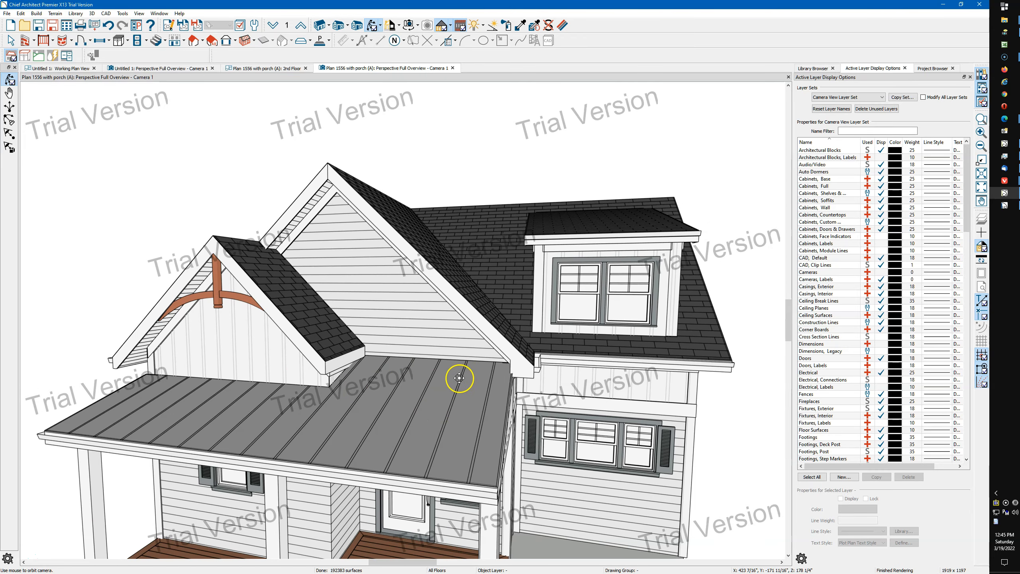
pyautogui.moveTo(190, 409); pyautogui.dragTo(372, 397)
pyautogui.scroll(3, 476, 382)
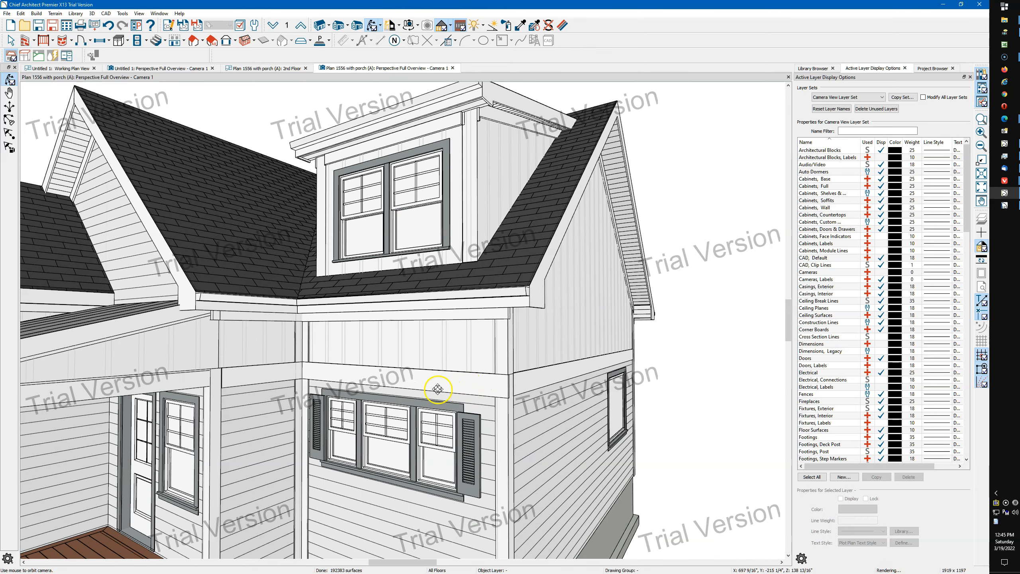
# Examine the soffit pieces that form the horizontal trim band between the lap siding and the board-and-batten
pyautogui.click(433, 387)
pyautogui.click(551, 380)
pyautogui.click(477, 390)
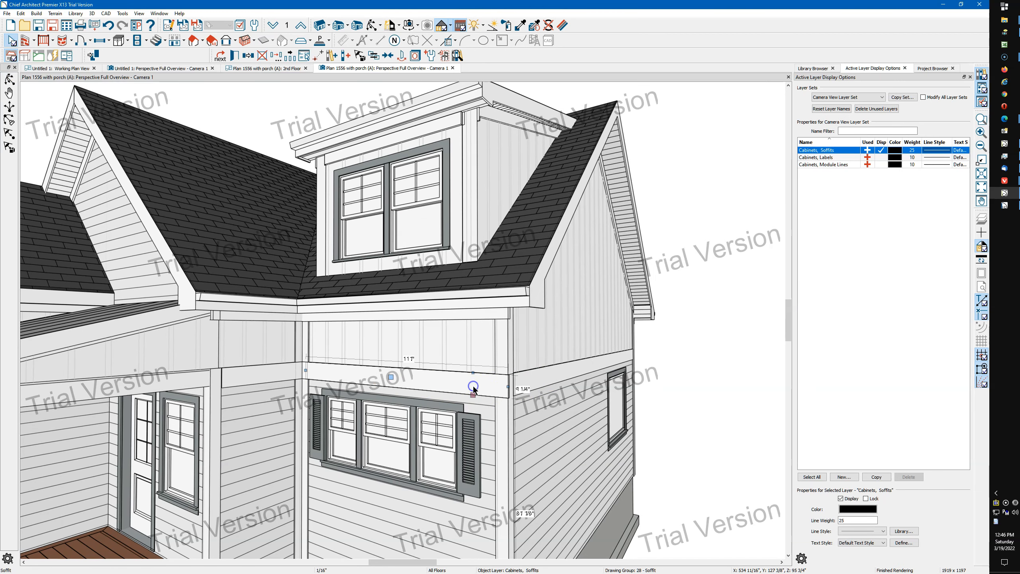
pyautogui.click(260, 385)
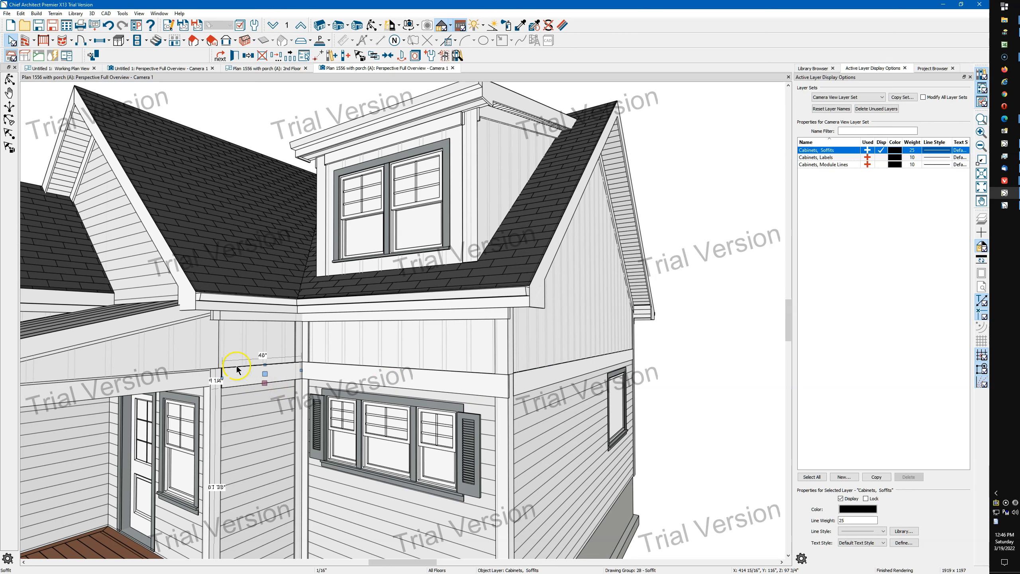
pyautogui.scroll(-2, 242, 338)
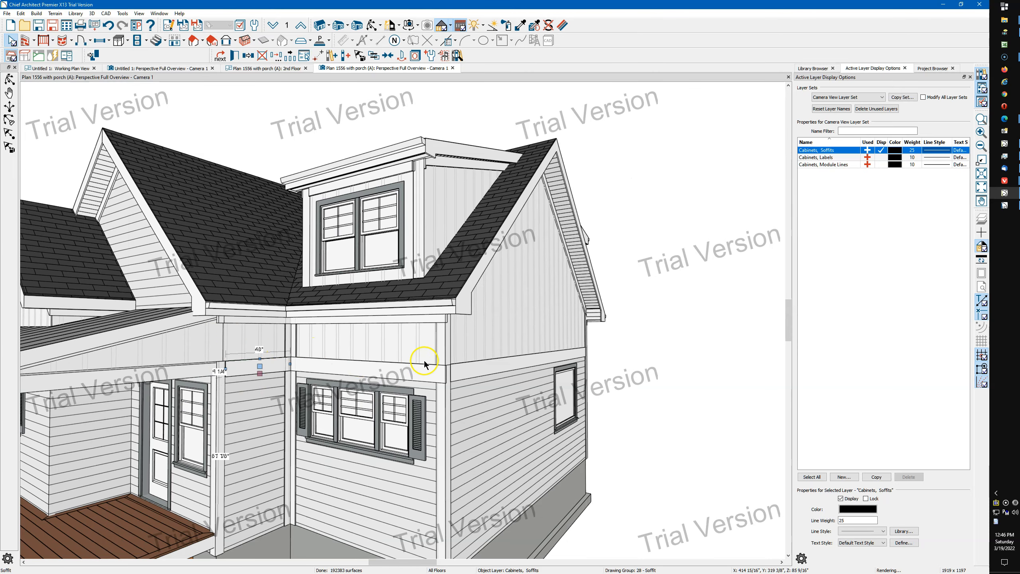
pyautogui.scroll(2, 456, 370)
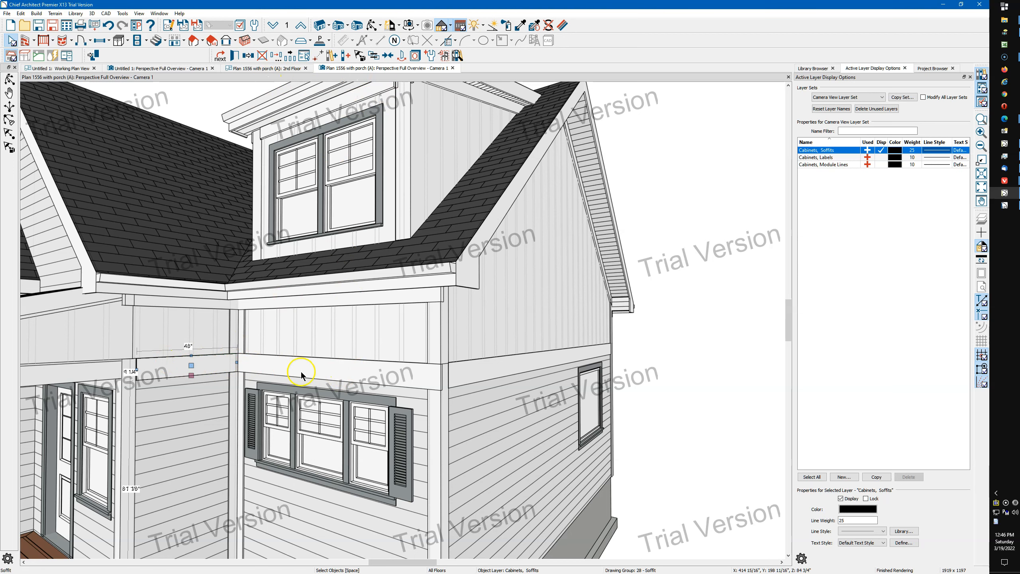
# On the first floor plan, select the exterior area just outside the kitchen's outer side wall
pyautogui.click(255, 69)
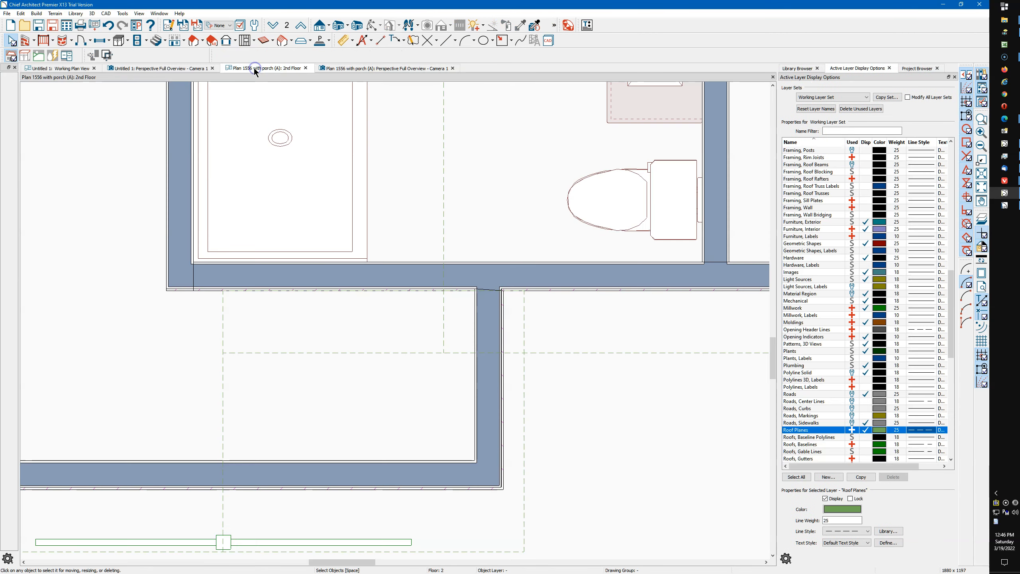
pyautogui.click(273, 25)
pyautogui.scroll(-2, 194, 293)
pyautogui.scroll(-1, 193, 290)
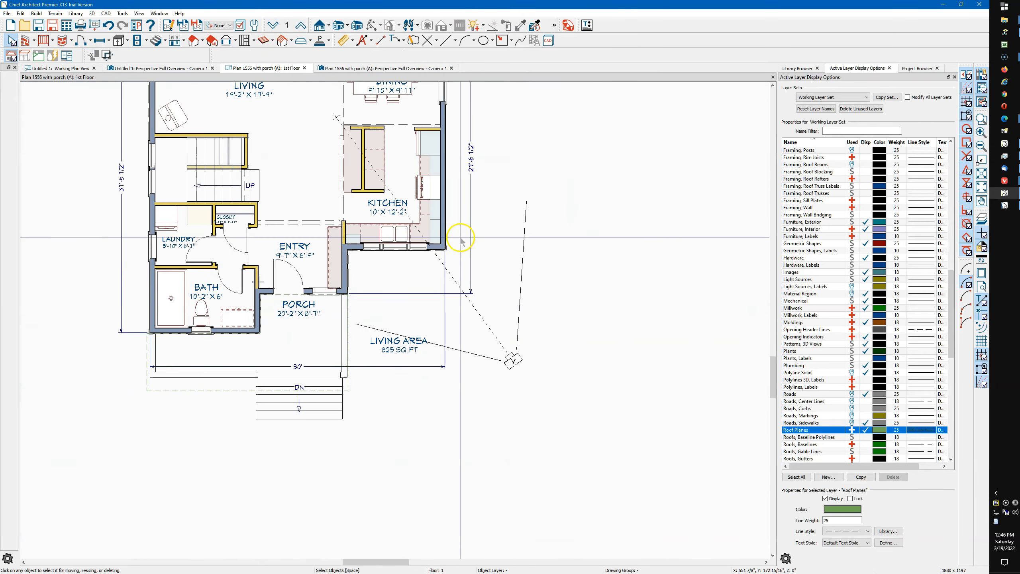
pyautogui.moveTo(384, 268); pyautogui.dragTo(366, 390, button='middle')
pyautogui.scroll(10, 416, 302)
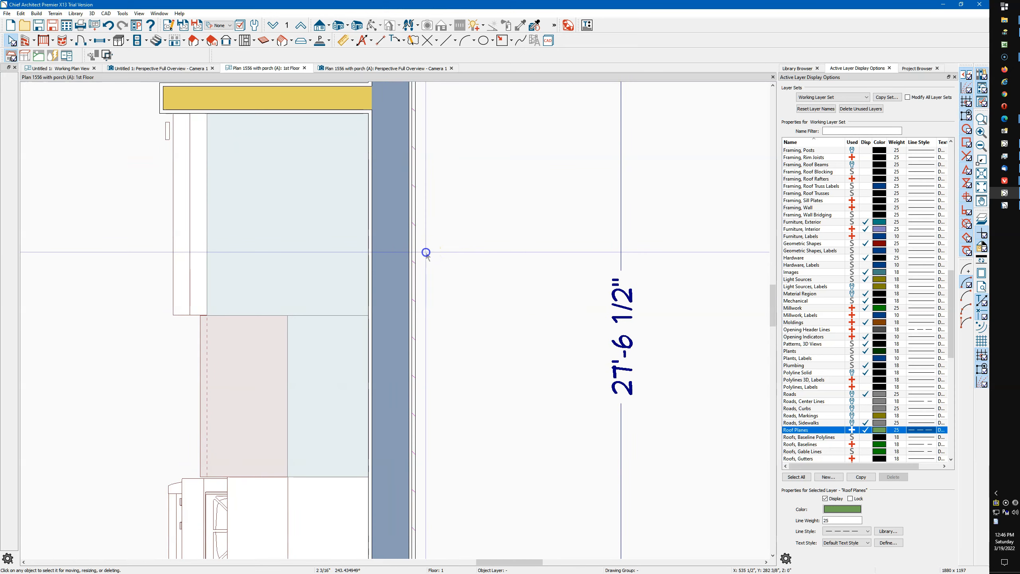
pyautogui.click(423, 252)
pyautogui.click(423, 179)
# Make a room molding polyline from the selected exterior area, using Blank Molding at a height of 100 inches
pyautogui.click(290, 55)
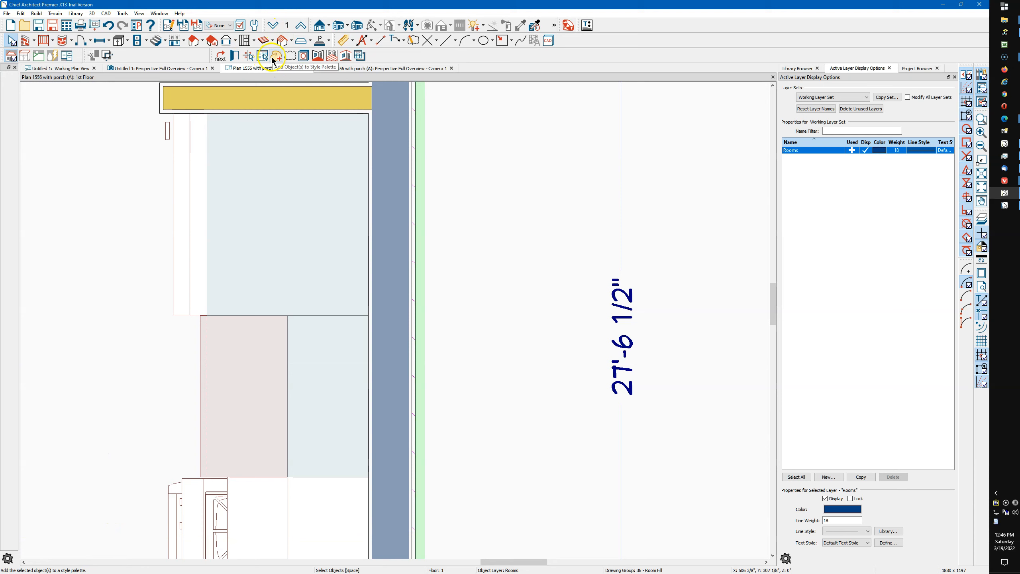
pyautogui.click(332, 54)
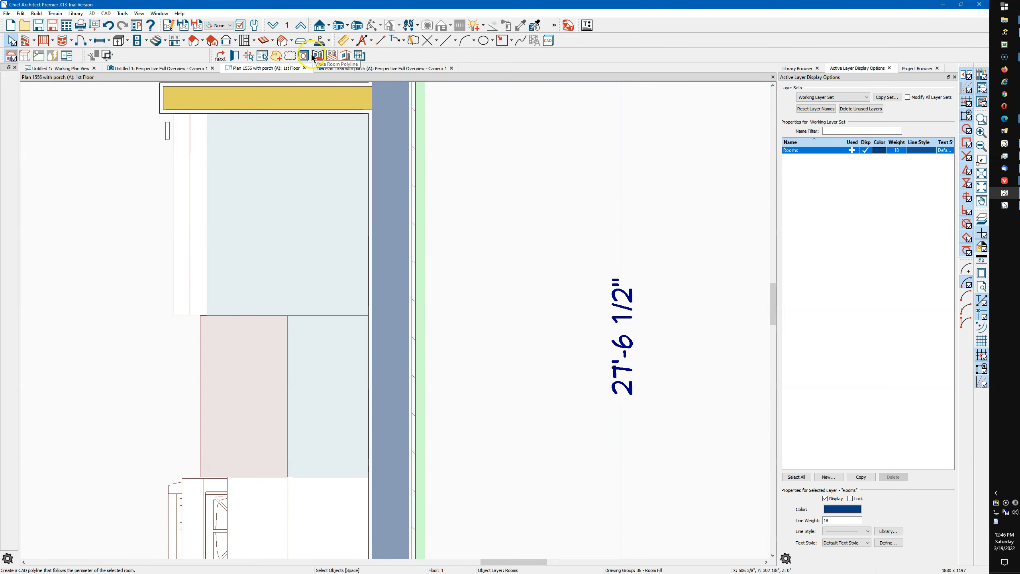
pyautogui.click(333, 55)
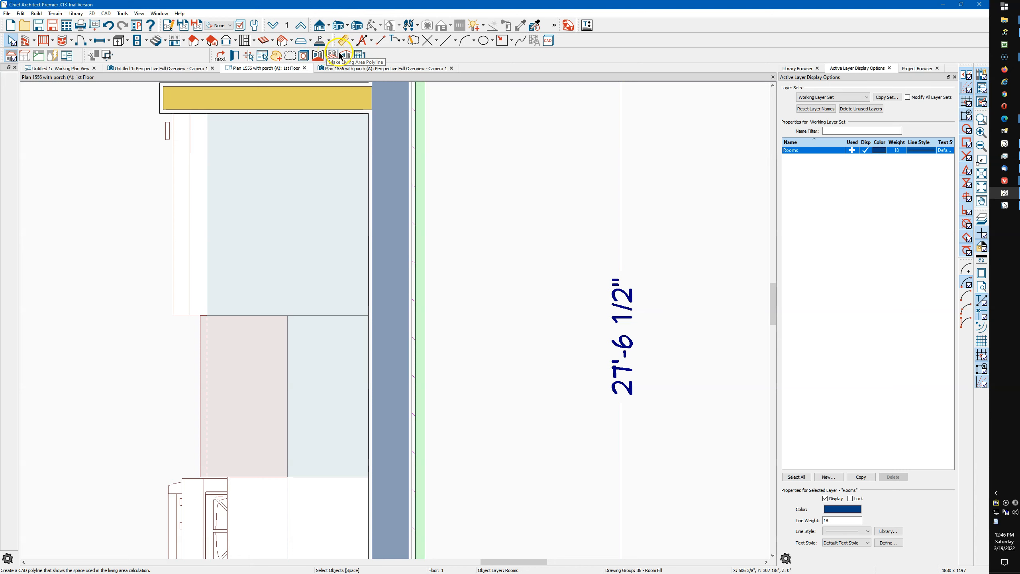
pyautogui.click(348, 59)
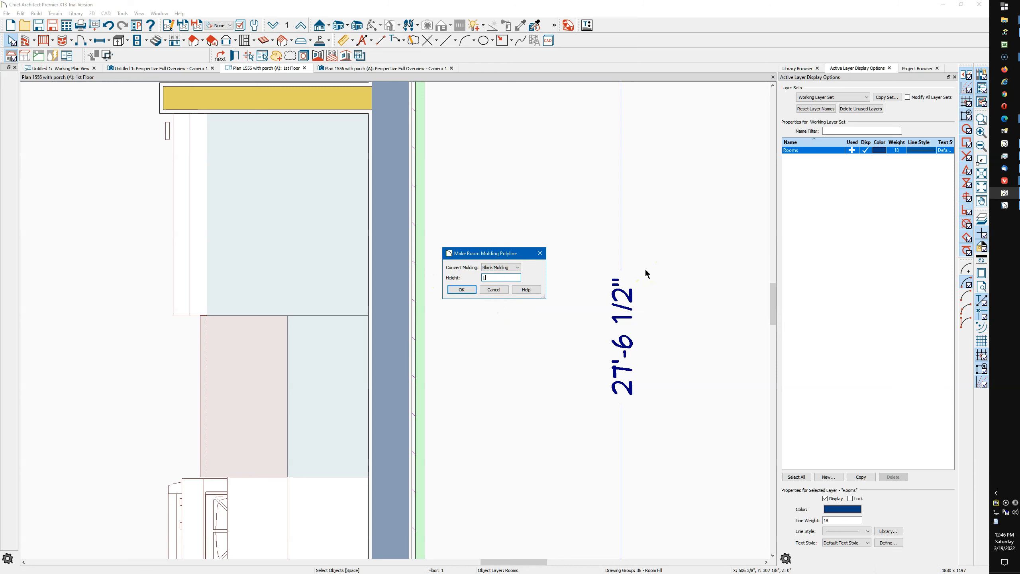
pyautogui.click(461, 290)
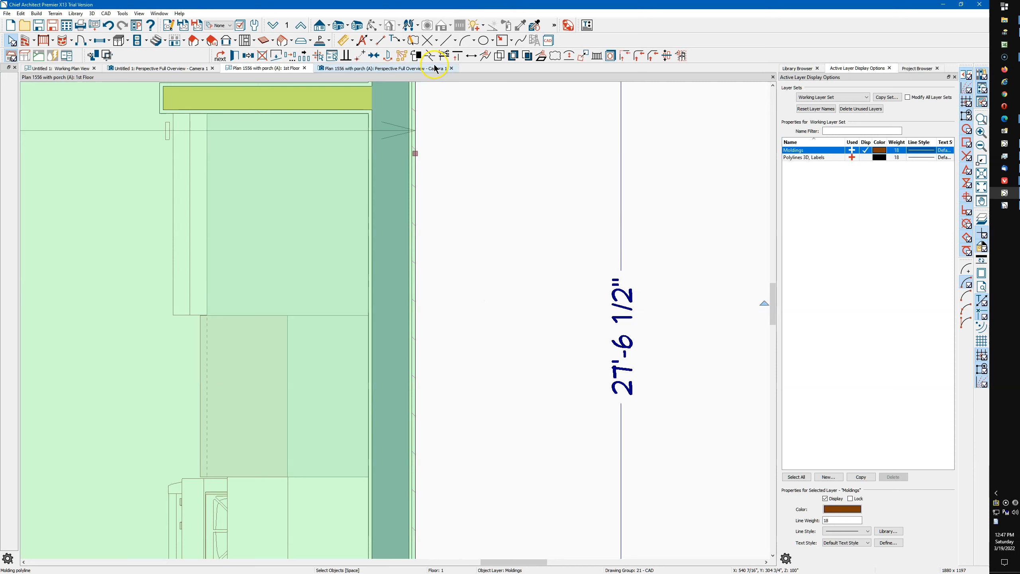
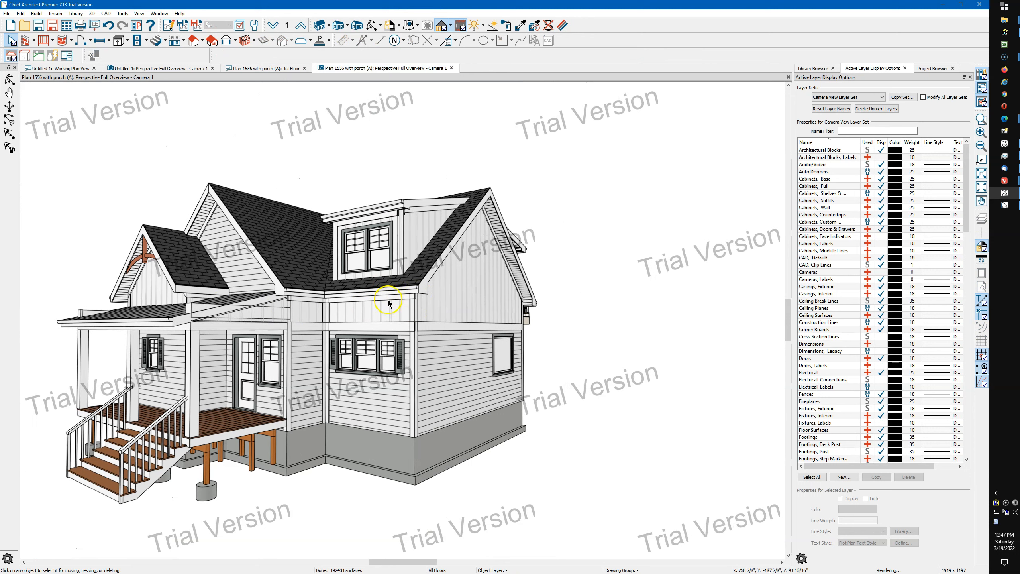
# Examine the new molding band where it runs along the porch side and around the front corner
pyautogui.click(192, 308)
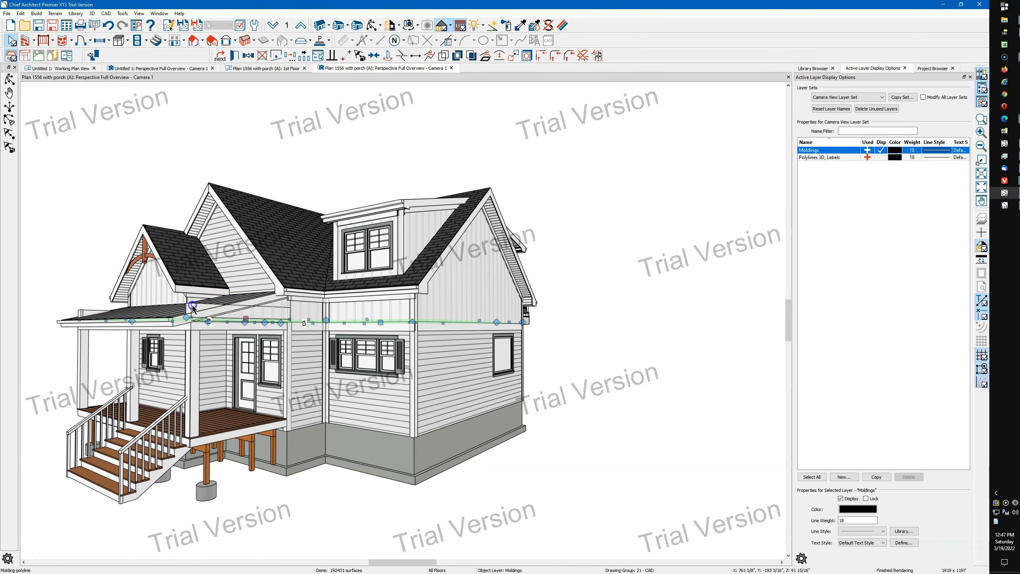
pyautogui.press('Escape')
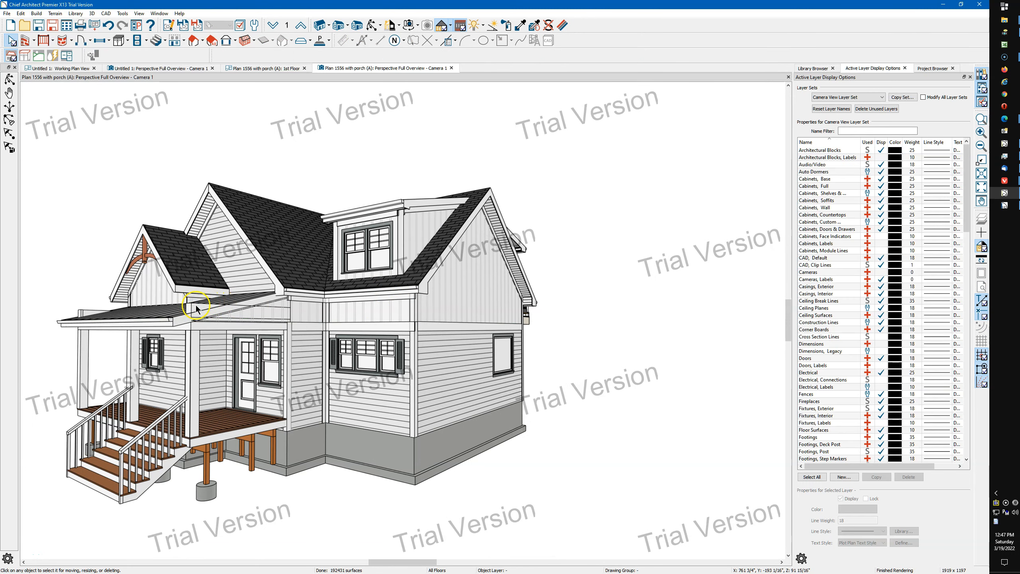
pyautogui.scroll(5, 195, 309)
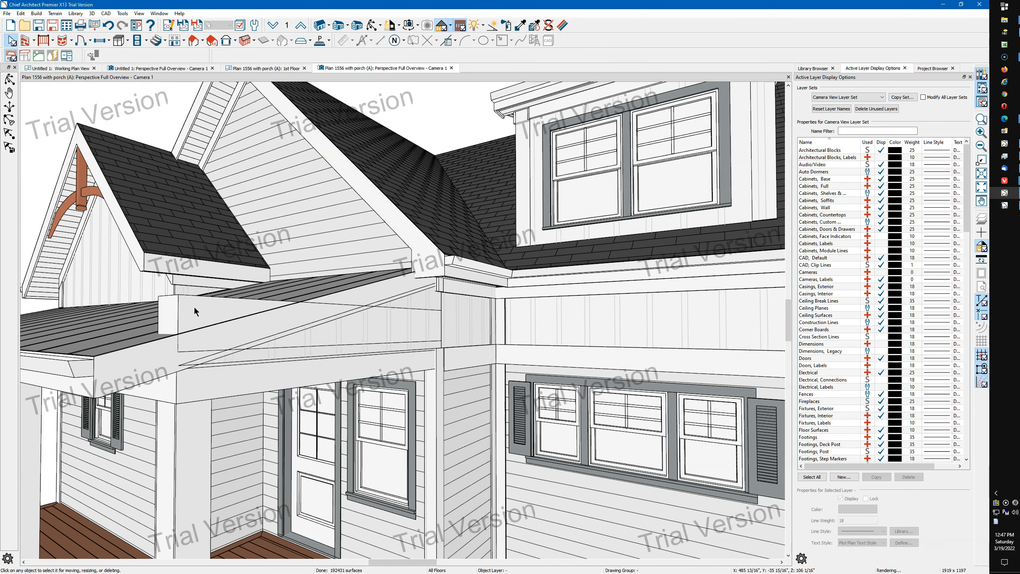
pyautogui.click(194, 308)
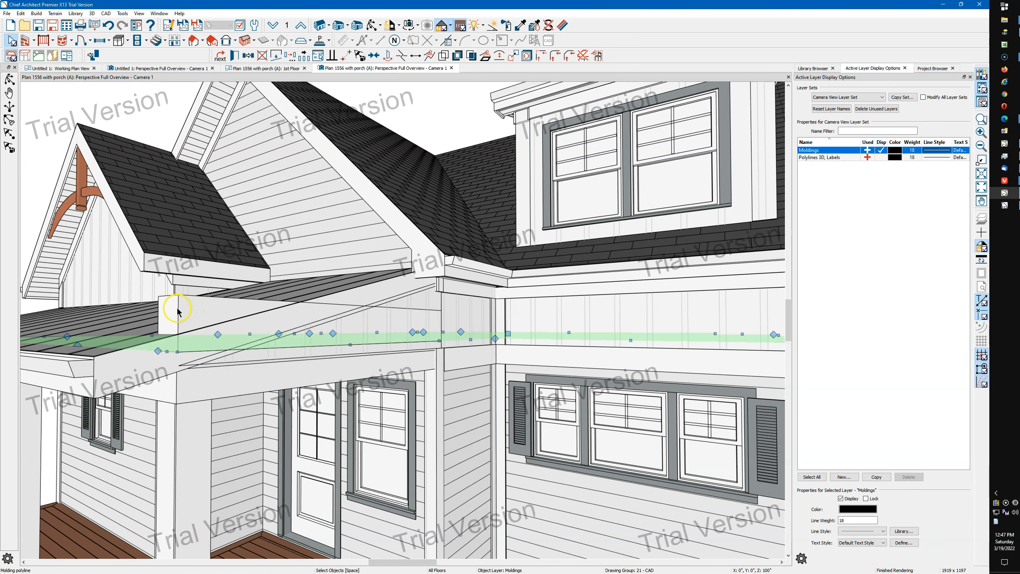
pyautogui.scroll(-4, 177, 311)
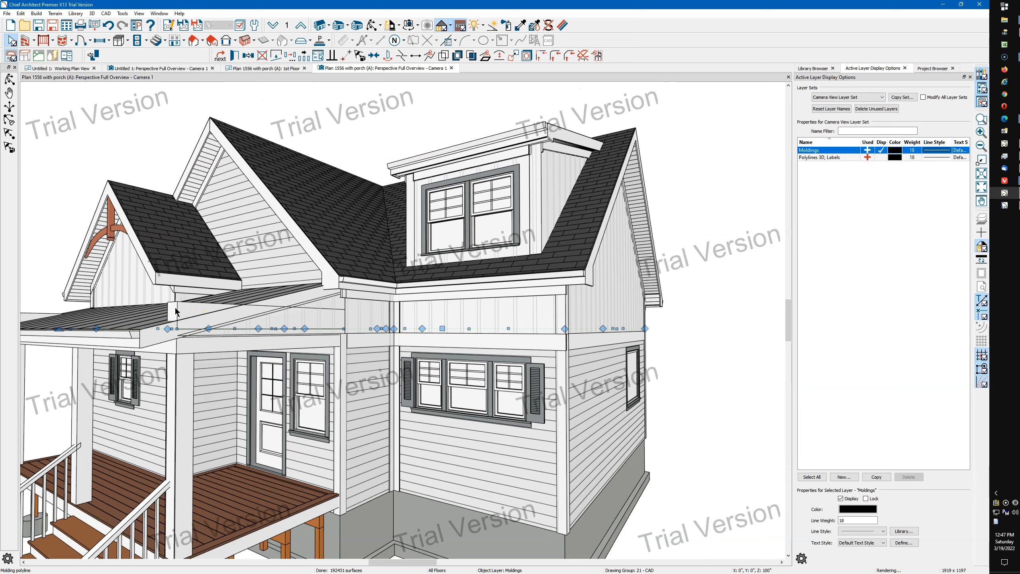
pyautogui.press('Escape')
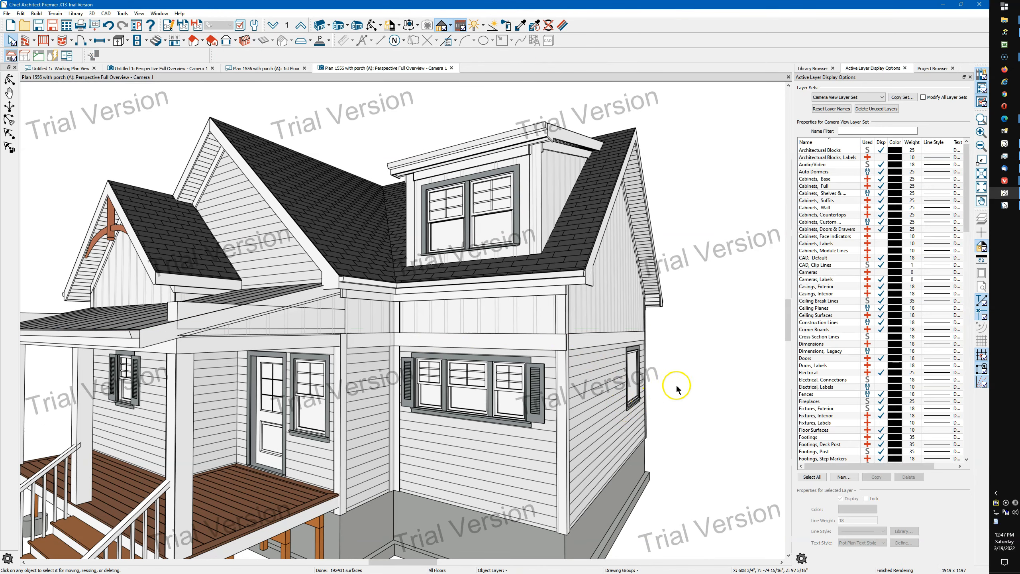
pyautogui.scroll(3, 667, 388)
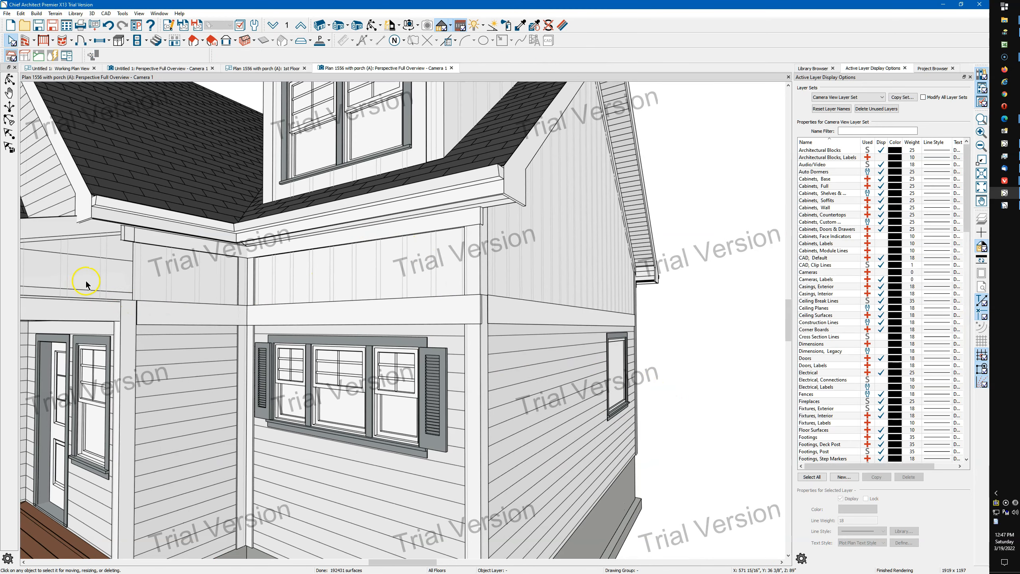
# Turn off Extrude Inside Polyline for the trim band's molding polyline
pyautogui.click(86, 282)
pyautogui.scroll(-3, 365, 319)
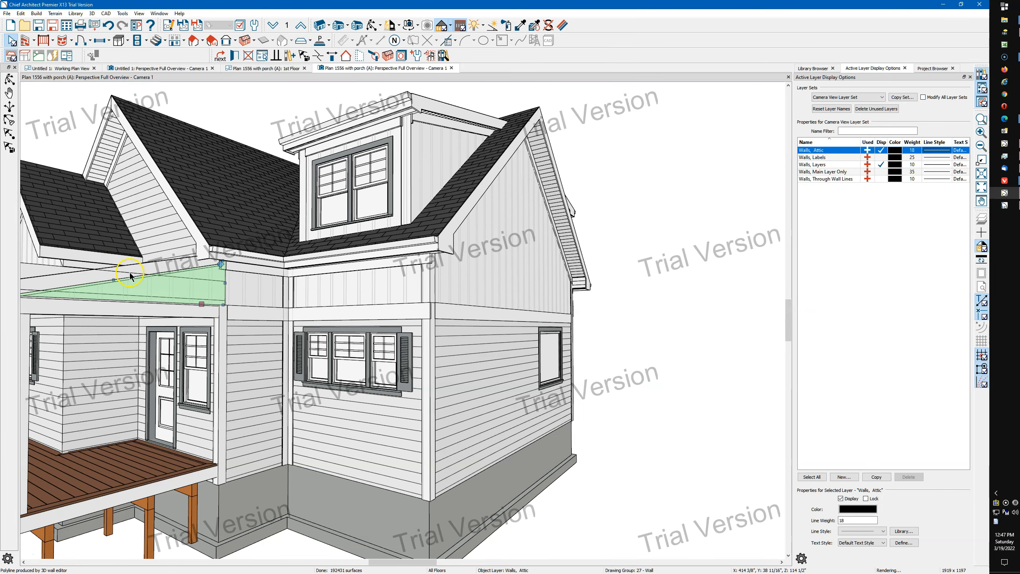
pyautogui.click(36, 271)
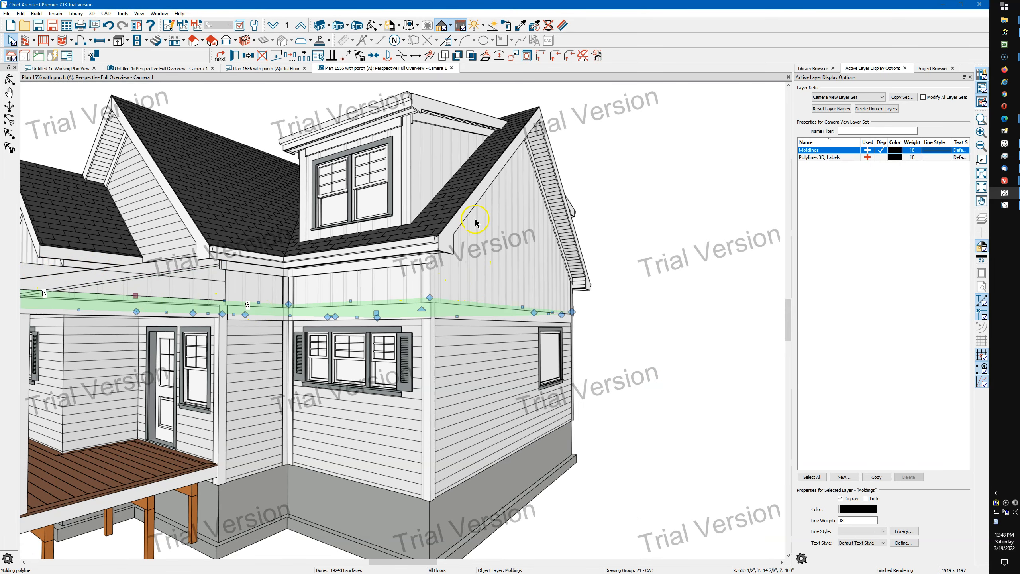
pyautogui.click(234, 56)
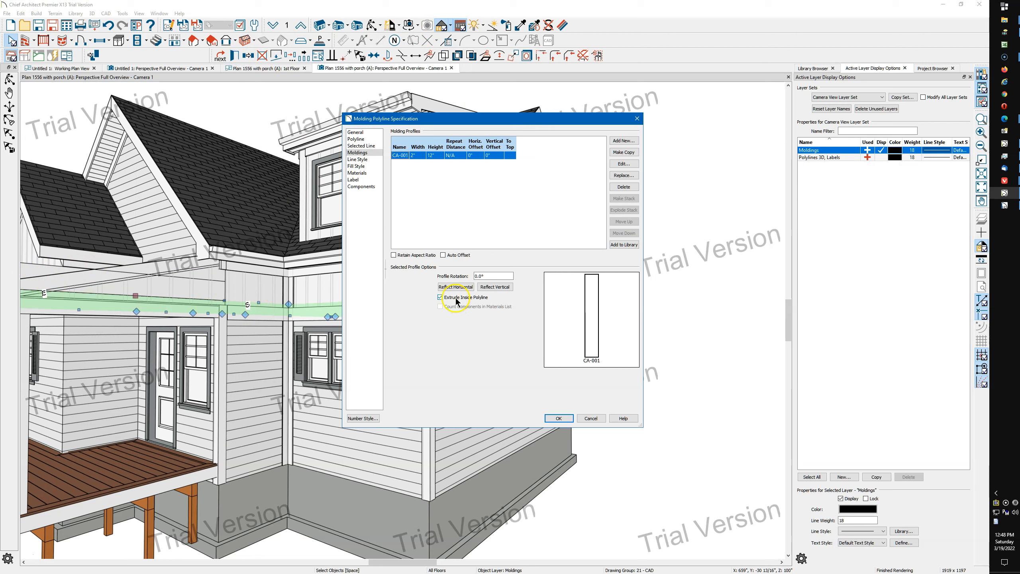
pyautogui.click(560, 419)
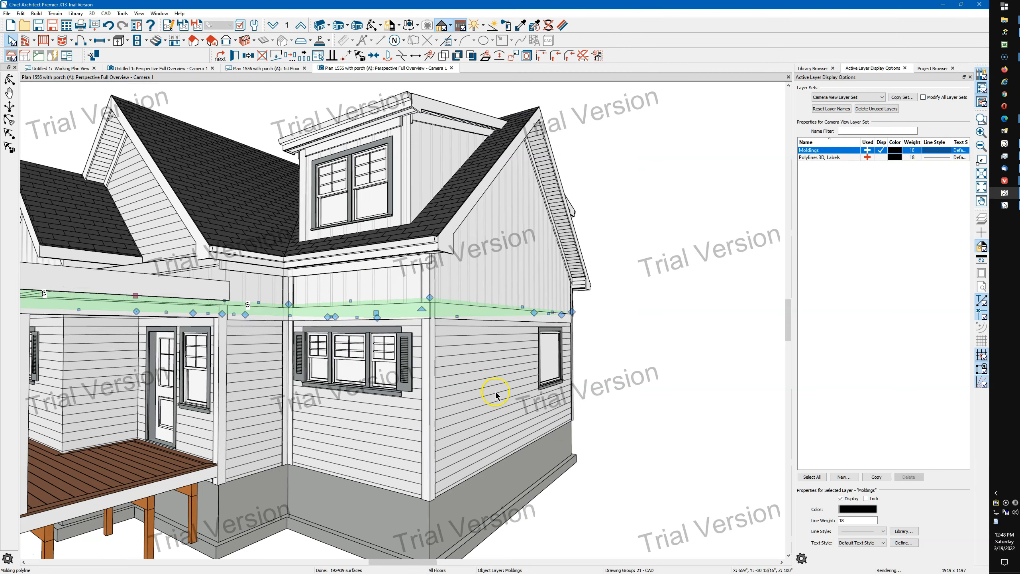
# Examine the molding at the porch and gable side, and review the structure settings of the lap-sided wall below the gable
pyautogui.scroll(5, 96, 300)
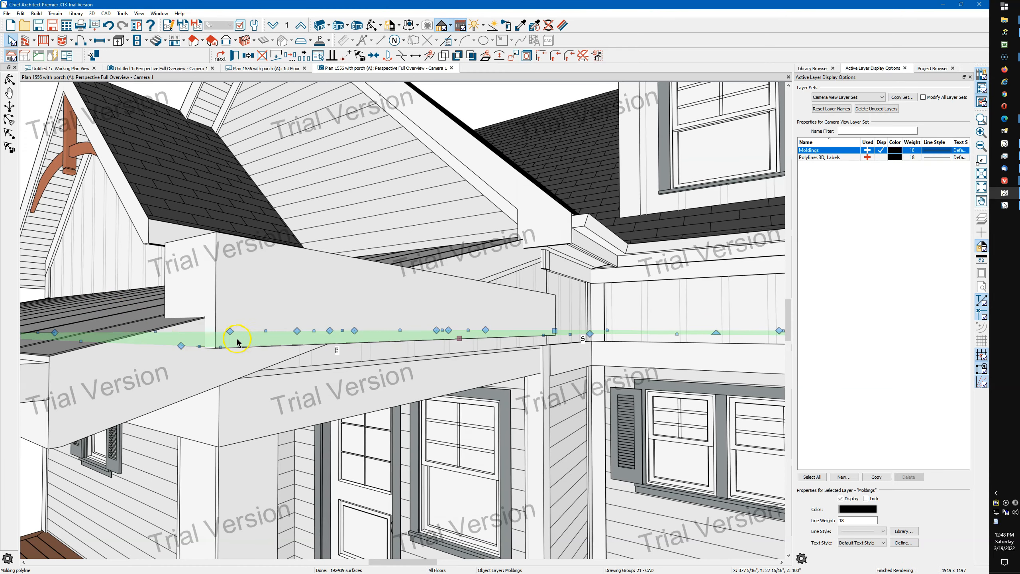
pyautogui.scroll(-5, 238, 341)
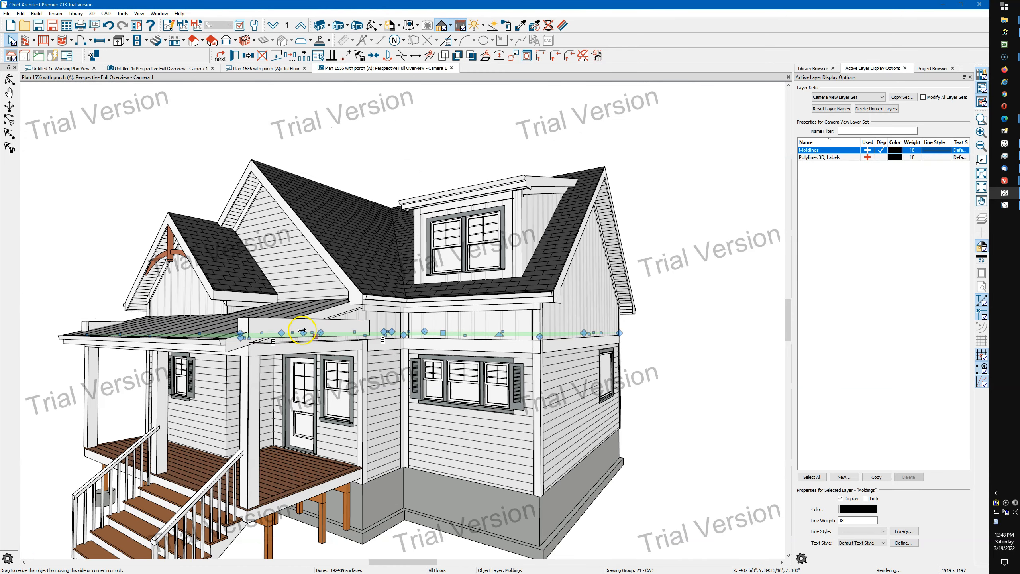
pyautogui.scroll(-2, 302, 331)
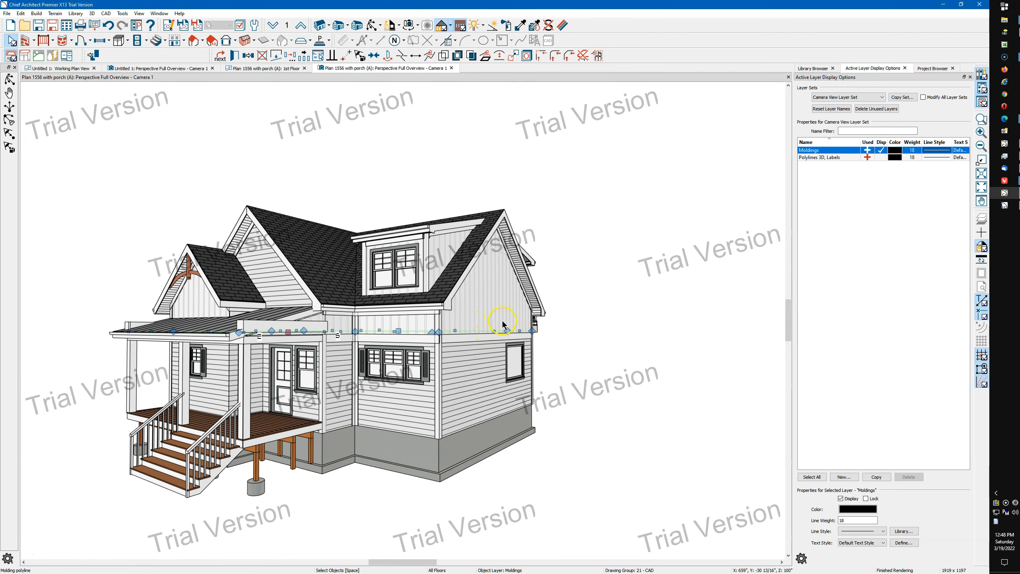
pyautogui.scroll(2, 492, 321)
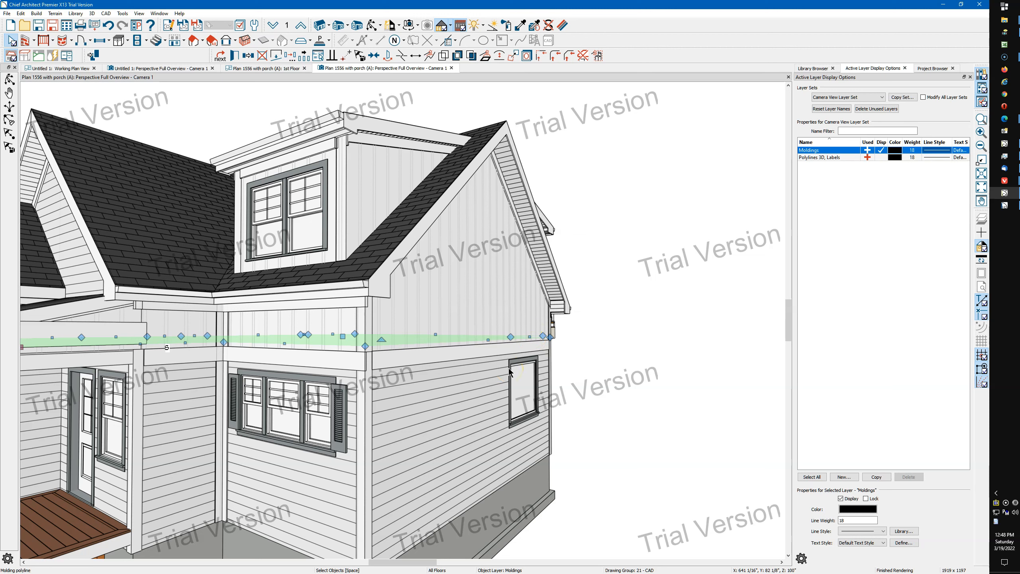
pyautogui.click(456, 381)
pyautogui.doubleClick(455, 378)
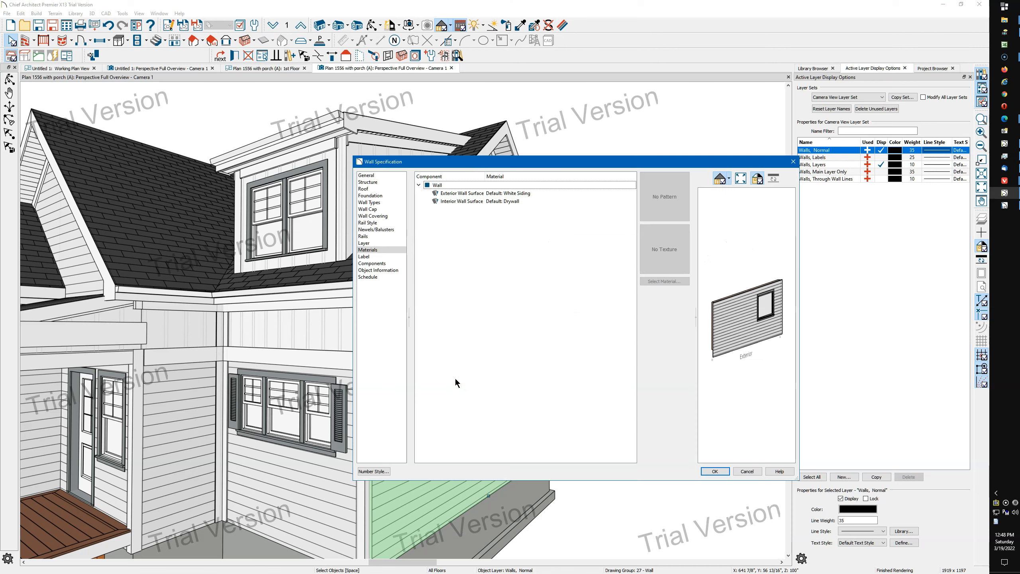
pyautogui.click(377, 183)
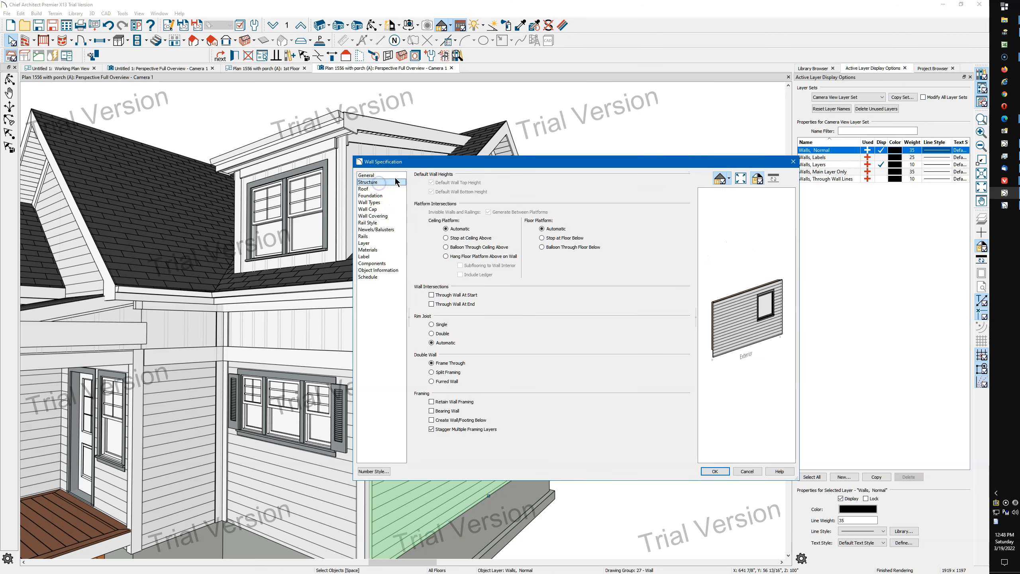
pyautogui.click(794, 162)
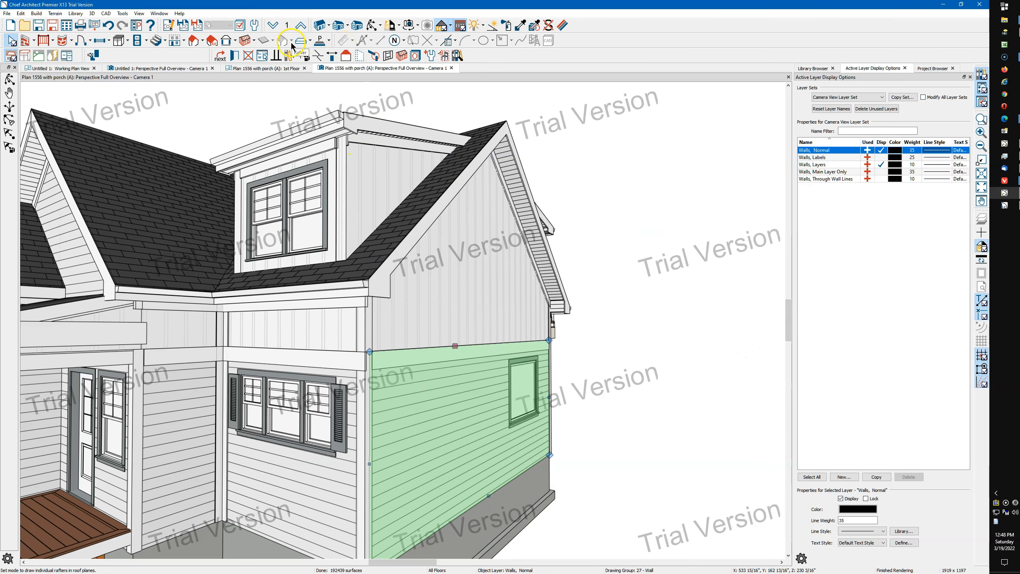
# On the first floor plan, select the molding polyline's edge along the kitchen's front window wall
pyautogui.click(282, 75)
pyautogui.click(275, 68)
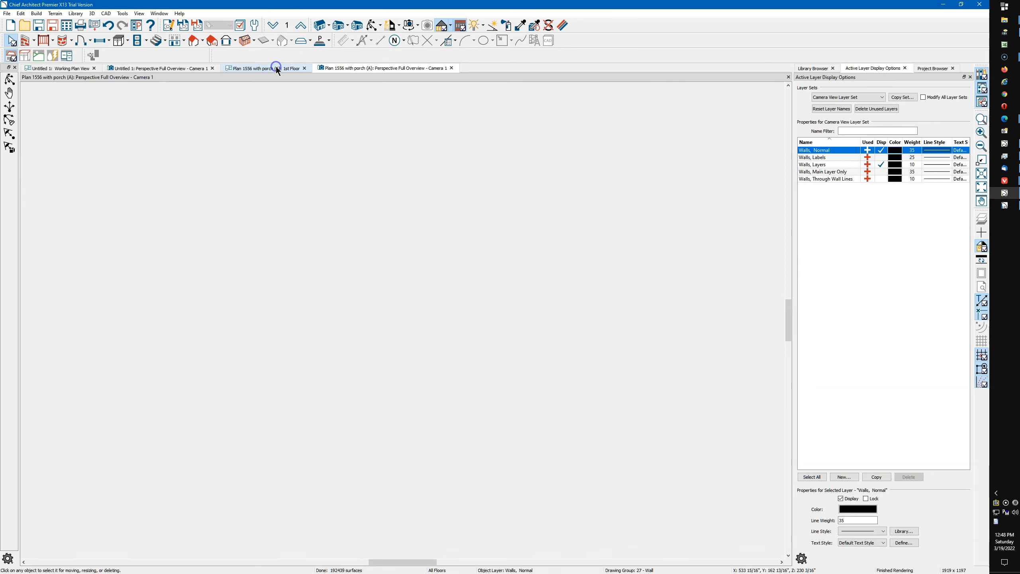
pyautogui.scroll(-3, 386, 385)
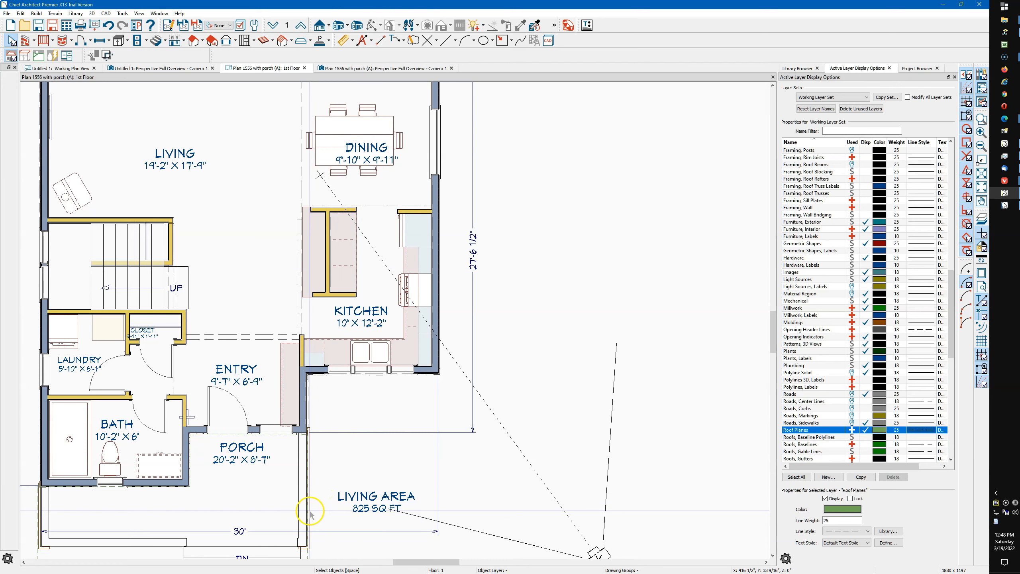
pyautogui.click(309, 510)
pyautogui.scroll(5, 328, 475)
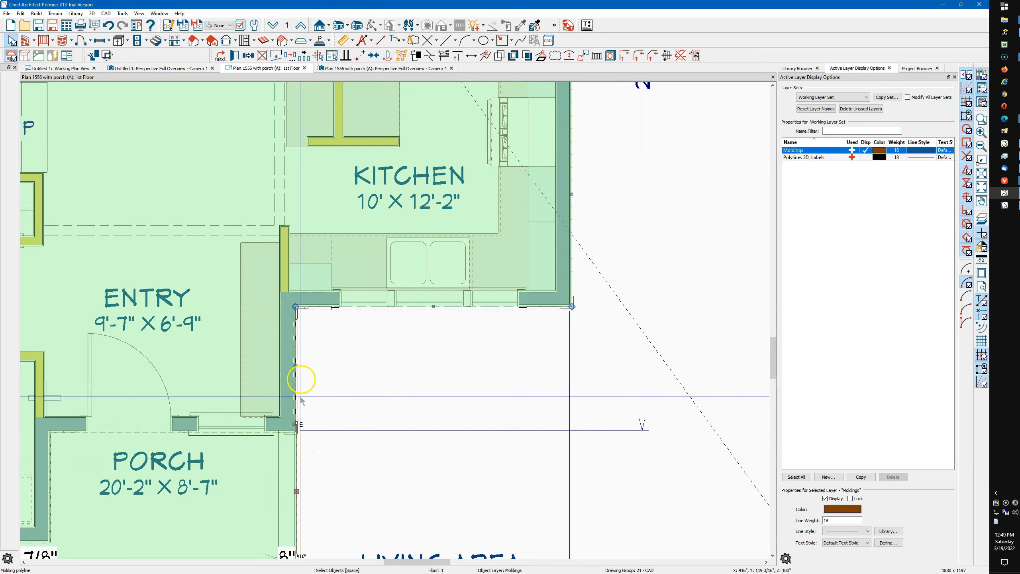
pyautogui.click(626, 52)
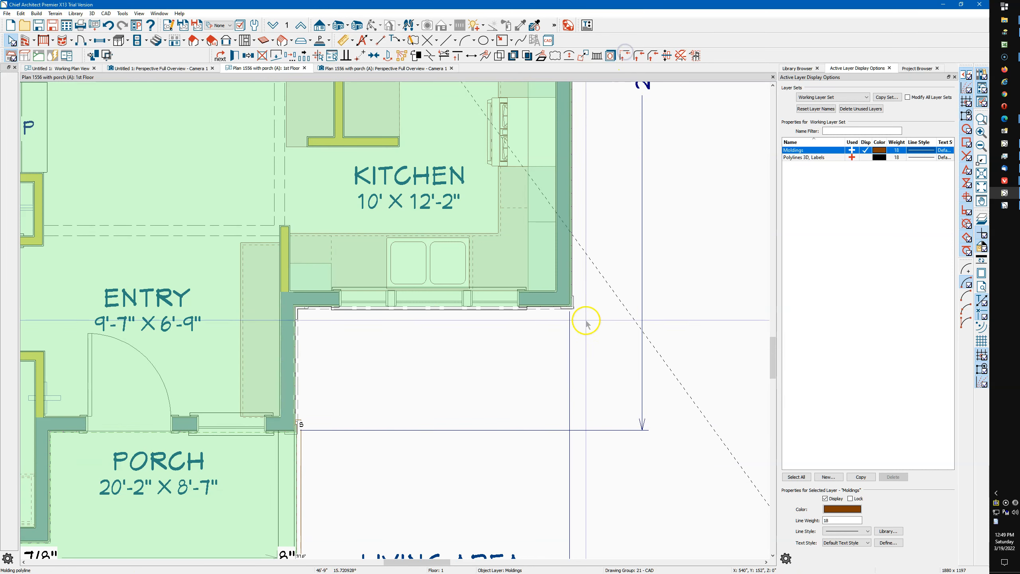
pyautogui.click(552, 308)
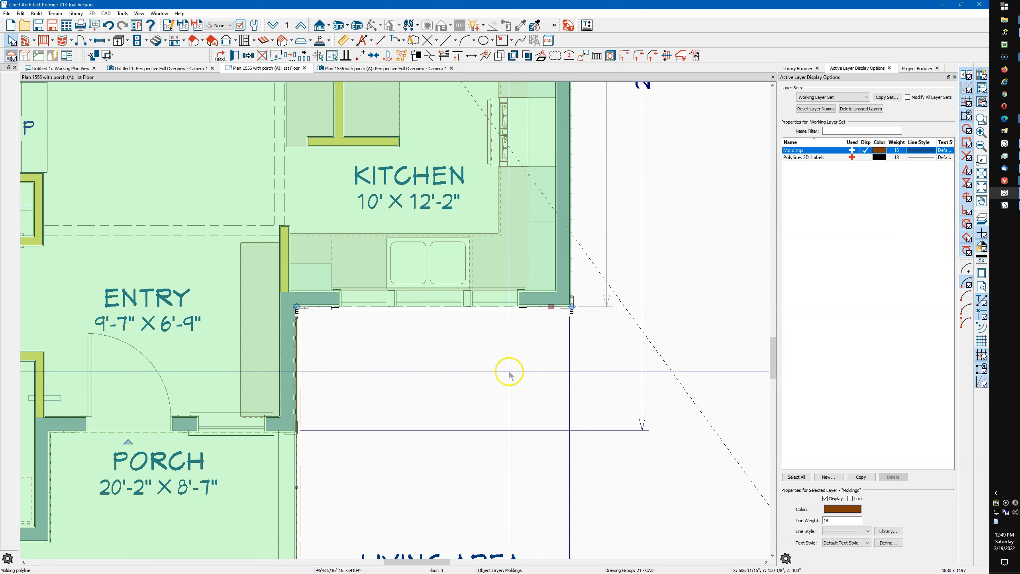
# Turn off No Molding on Selected Edge for the edge along the kitchen's front window wall
pyautogui.scroll(-1, 399, 403)
pyautogui.moveTo(495, 372); pyautogui.dragTo(448, 390, button='middle')
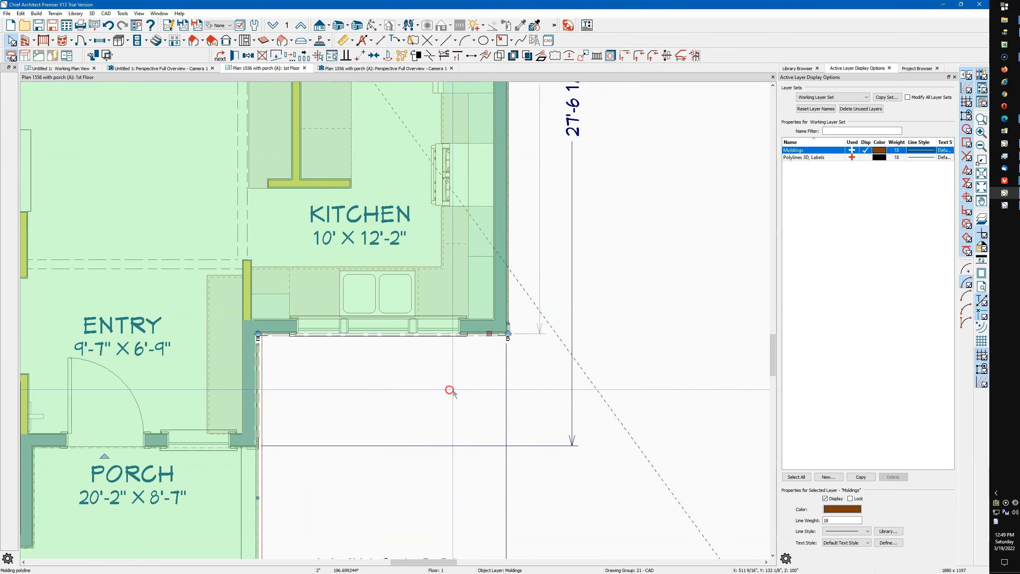
pyautogui.click(517, 338)
pyautogui.scroll(4, 518, 342)
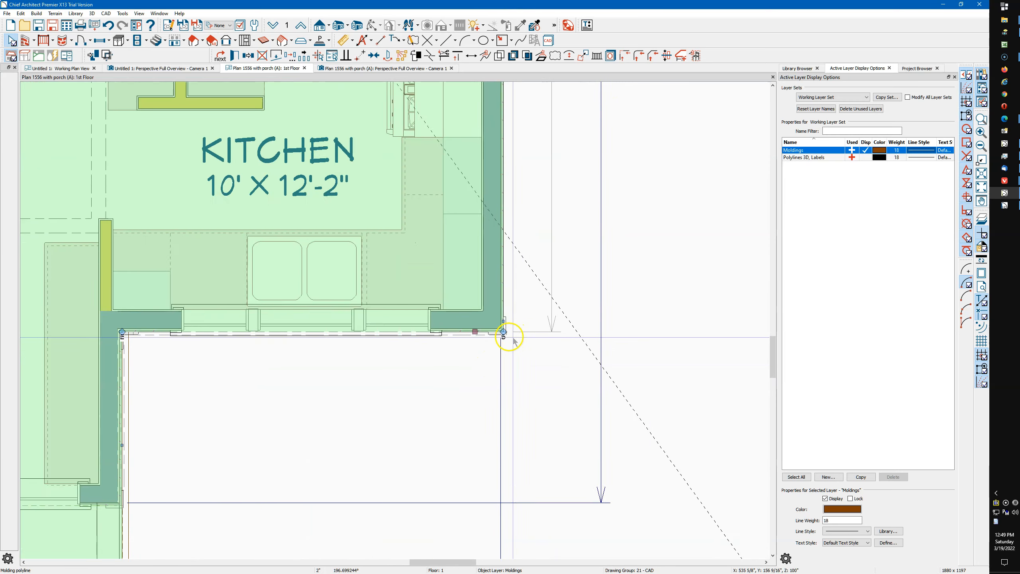
pyautogui.scroll(1, 489, 341)
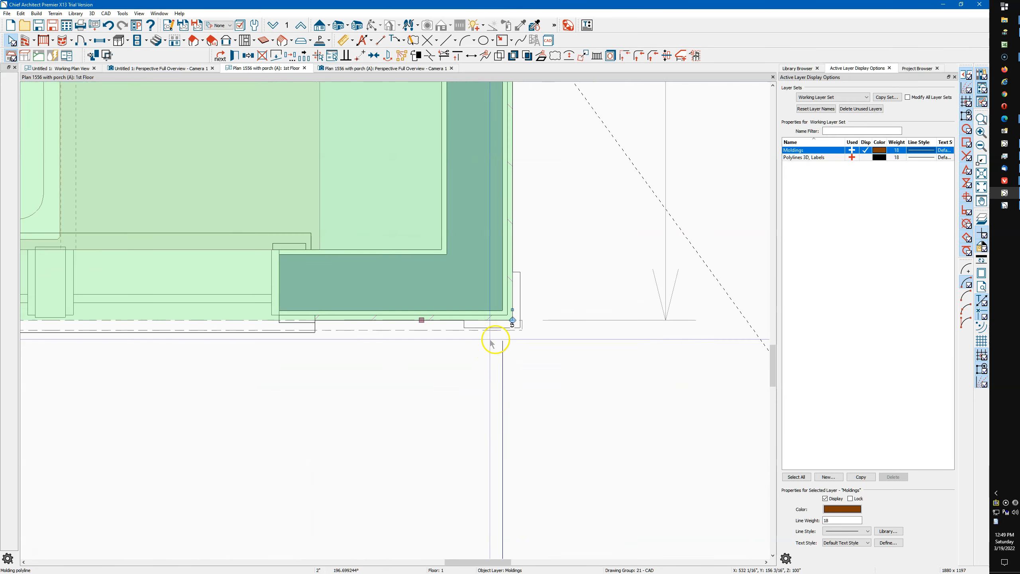
pyautogui.doubleClick(419, 321)
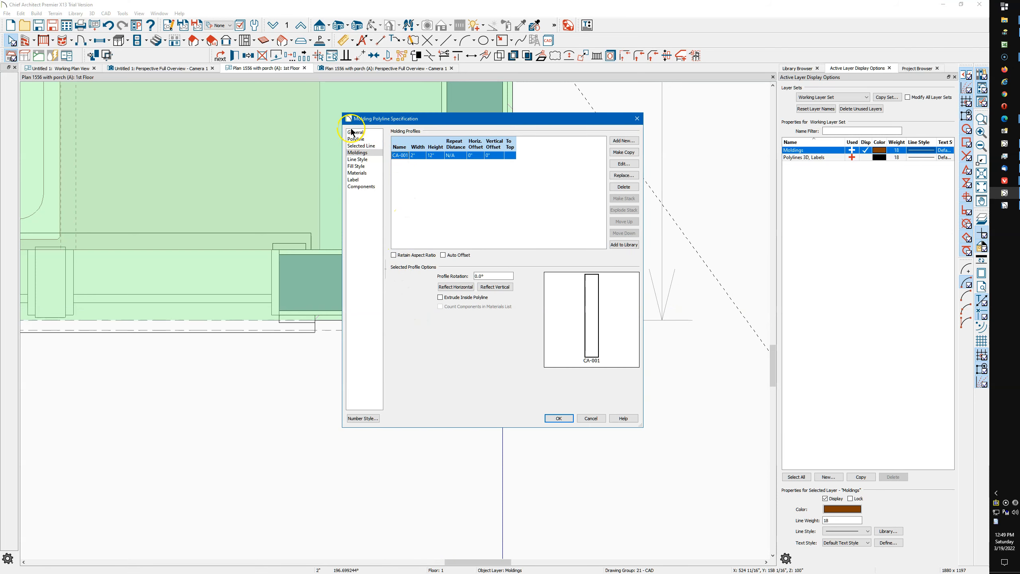
pyautogui.click(352, 132)
pyautogui.click(425, 150)
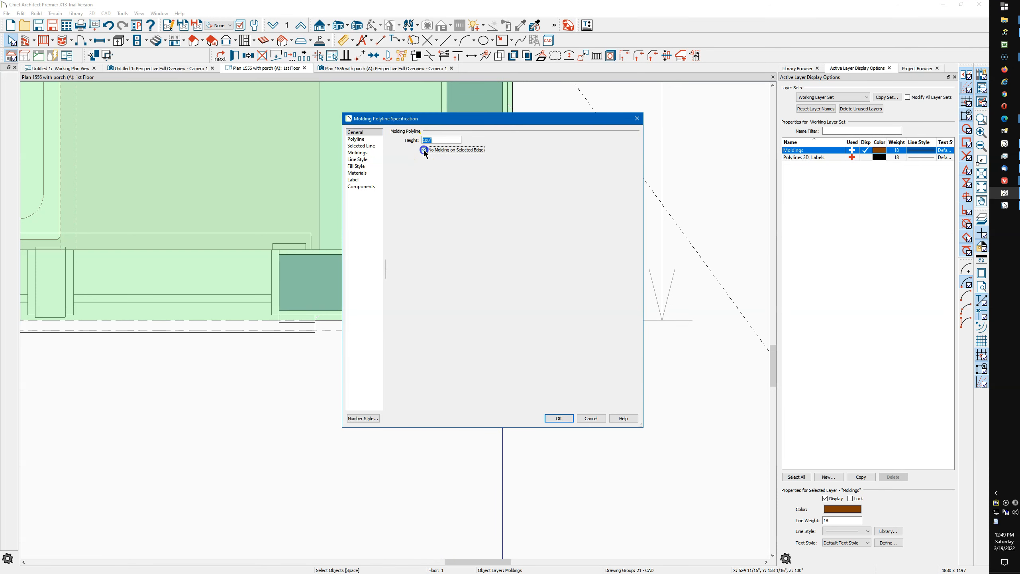
pyautogui.click(559, 419)
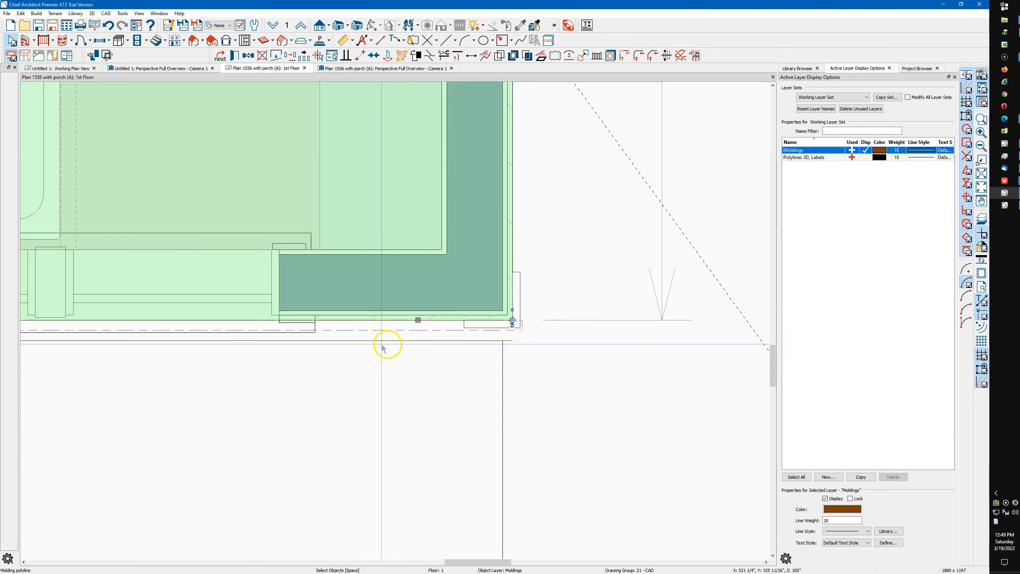
# Add molding to the polyline edge along the outer side wall of the kitchen and dining room
pyautogui.scroll(1, 413, 357)
pyautogui.scroll(-4, 413, 357)
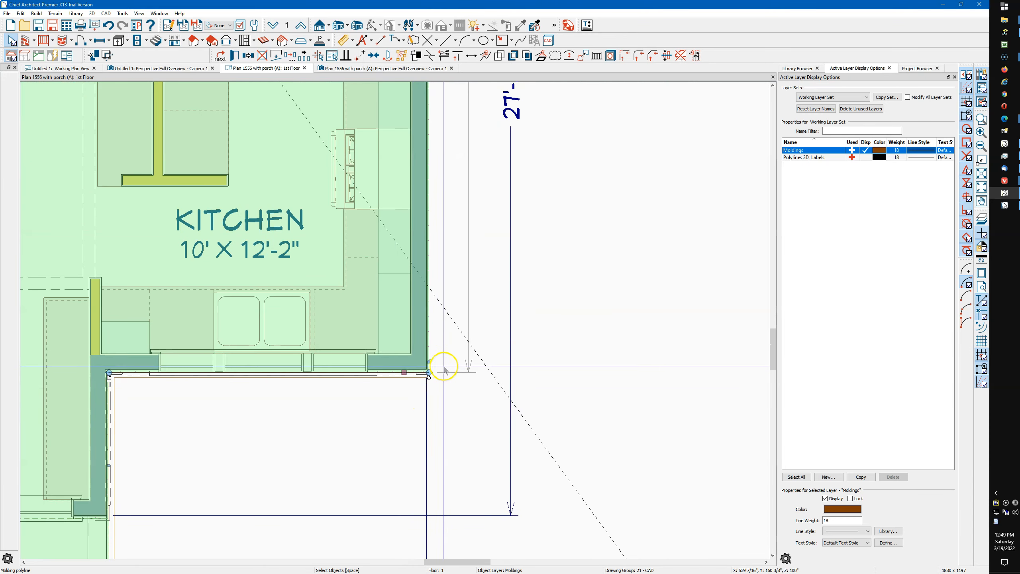
pyautogui.click(429, 363)
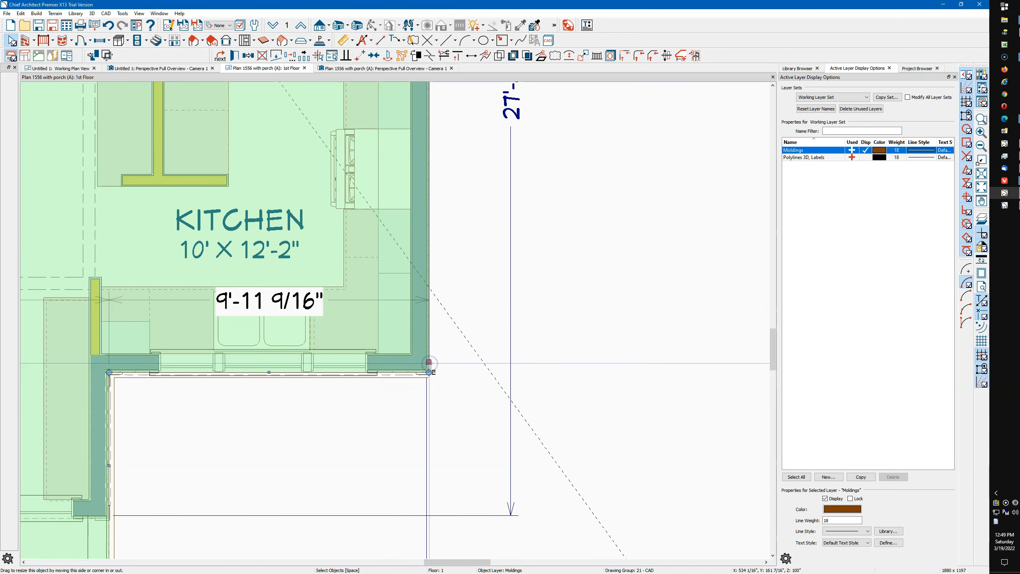
pyautogui.scroll(-3, 380, 503)
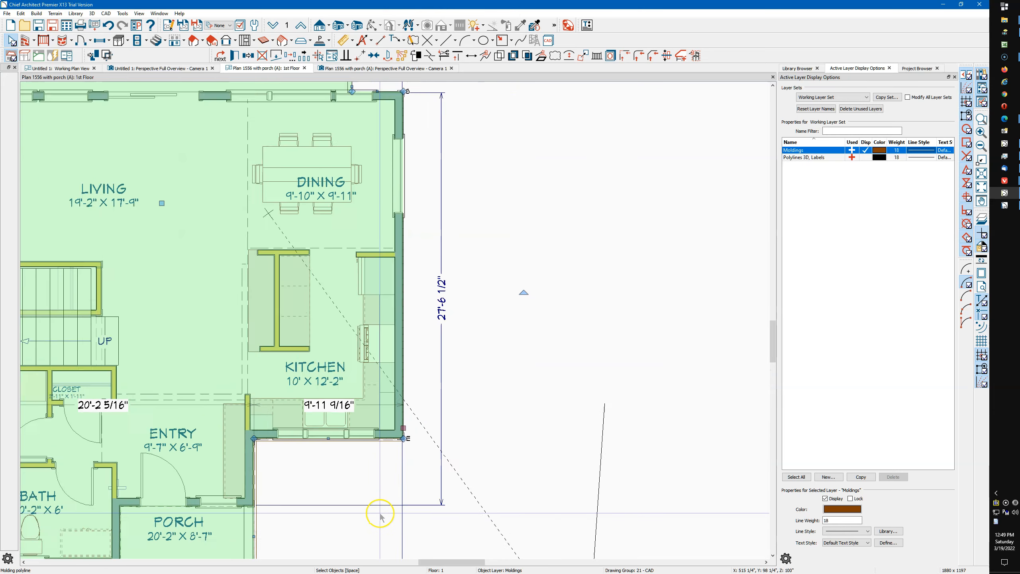
pyautogui.scroll(-1, 379, 516)
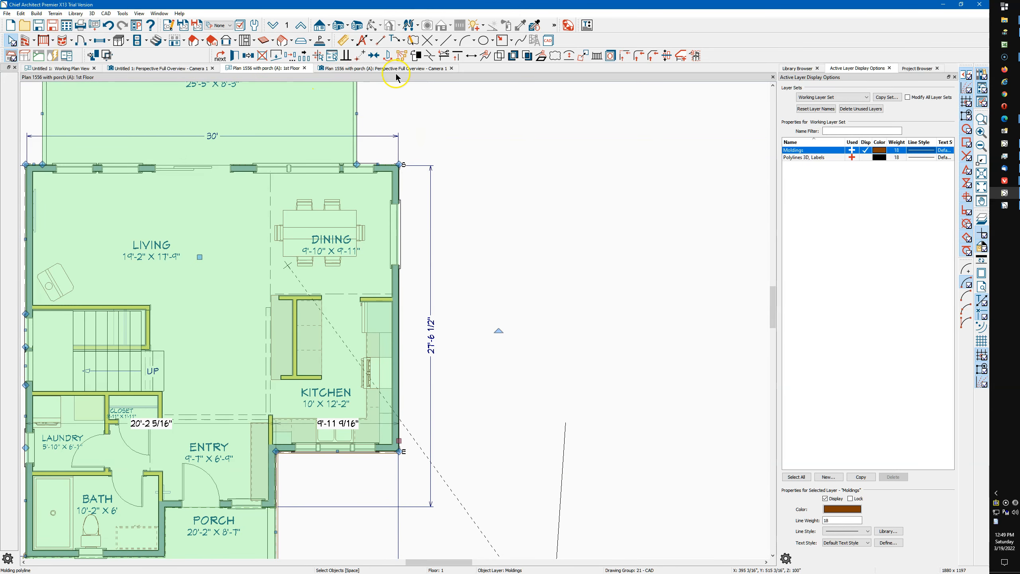
pyautogui.click(681, 56)
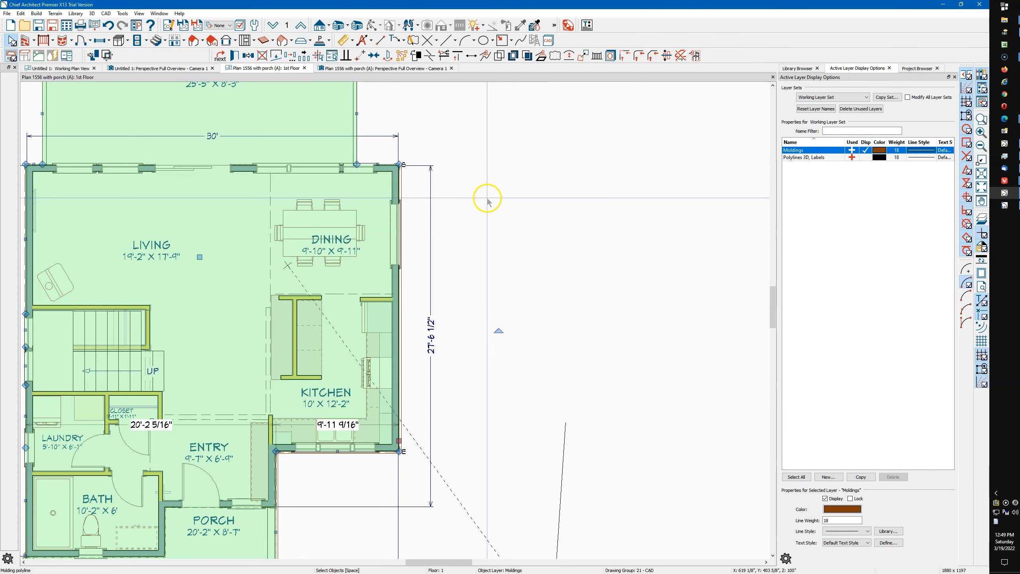
pyautogui.scroll(-1, 553, 198)
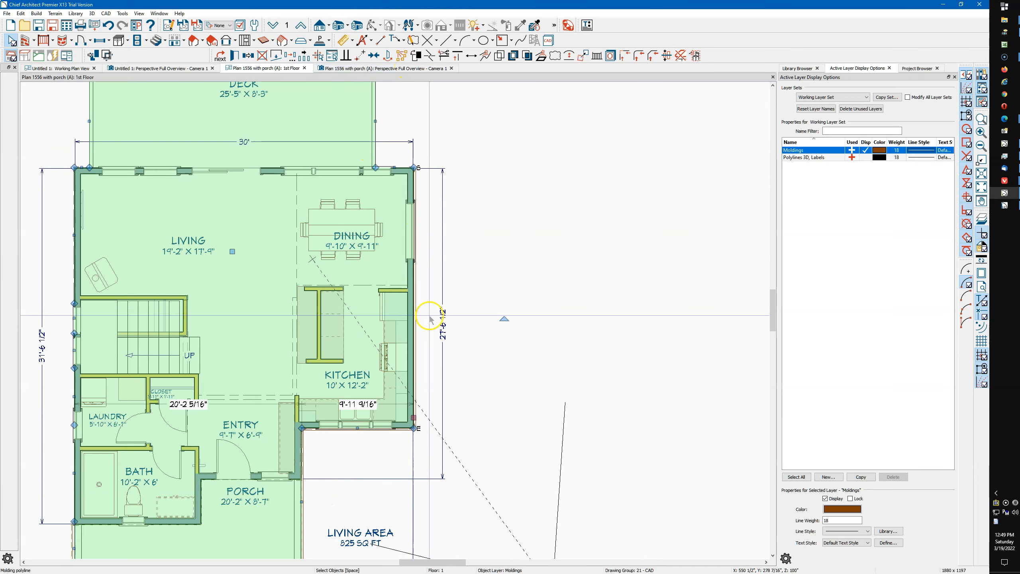
# Examine the molding band in the perspective view, along the porch roof, the kitchen's front wall and the gable side
pyautogui.click(383, 67)
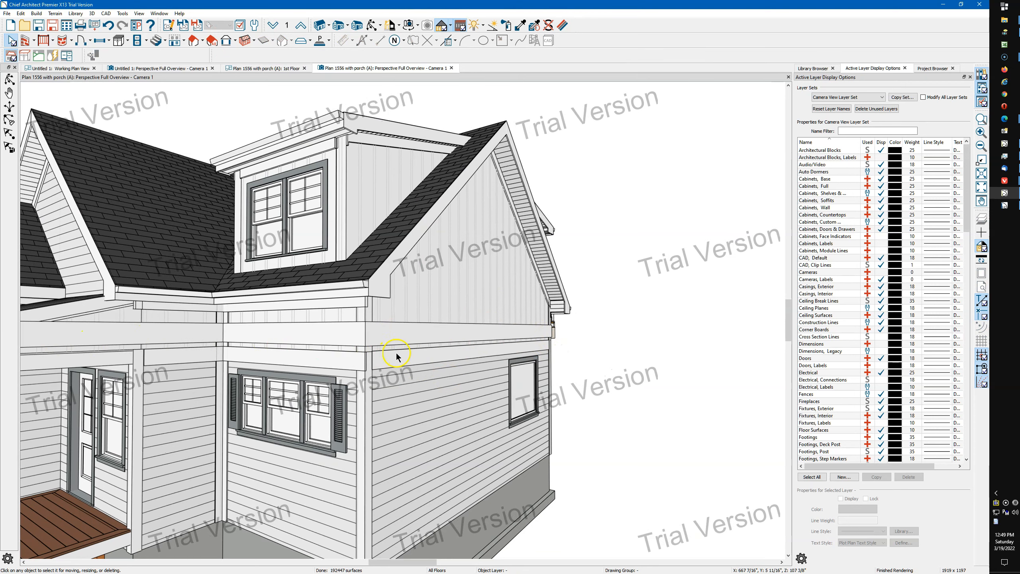
pyautogui.scroll(-2, 396, 357)
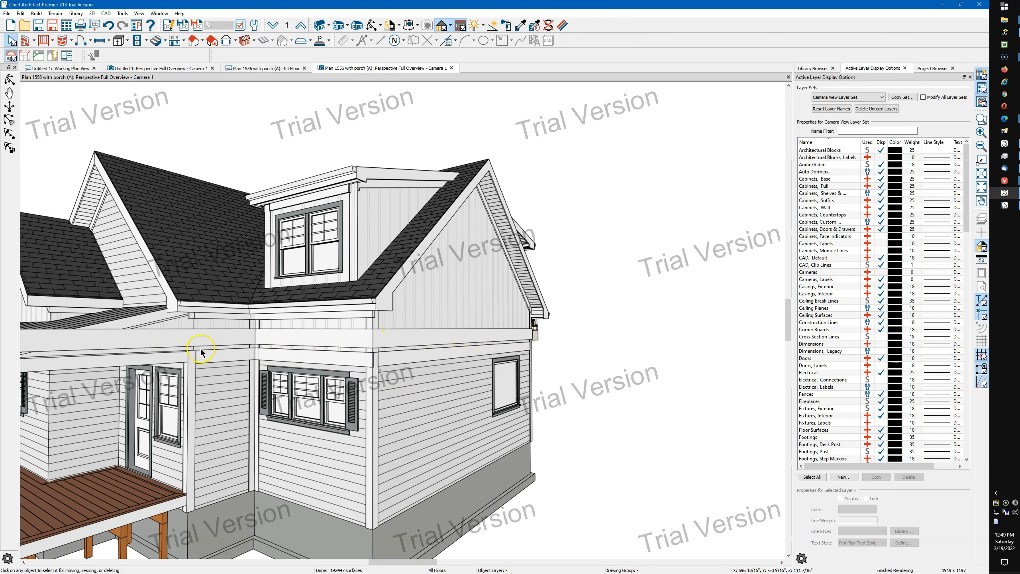
pyautogui.scroll(-1, 345, 378)
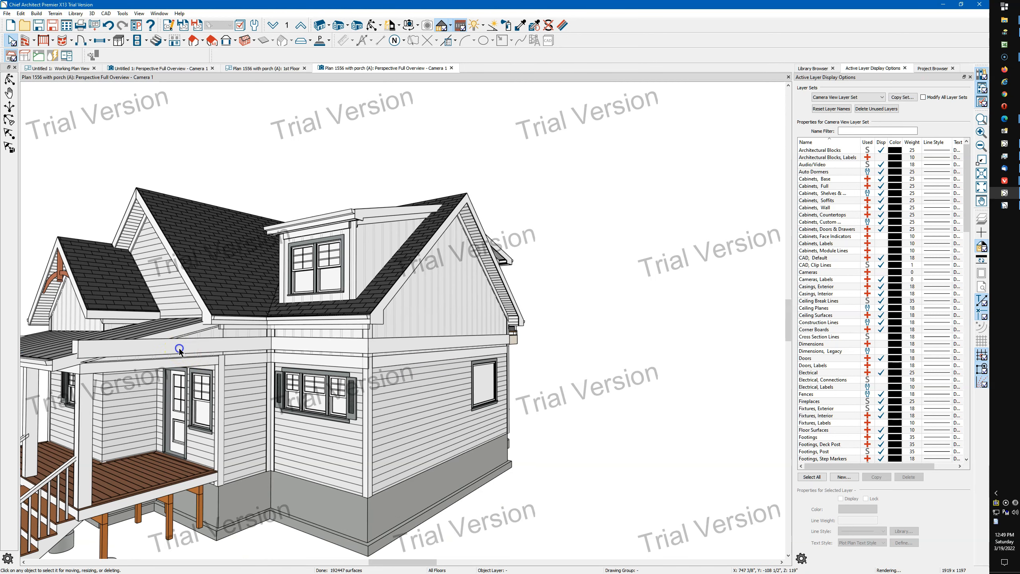
pyautogui.click(179, 350)
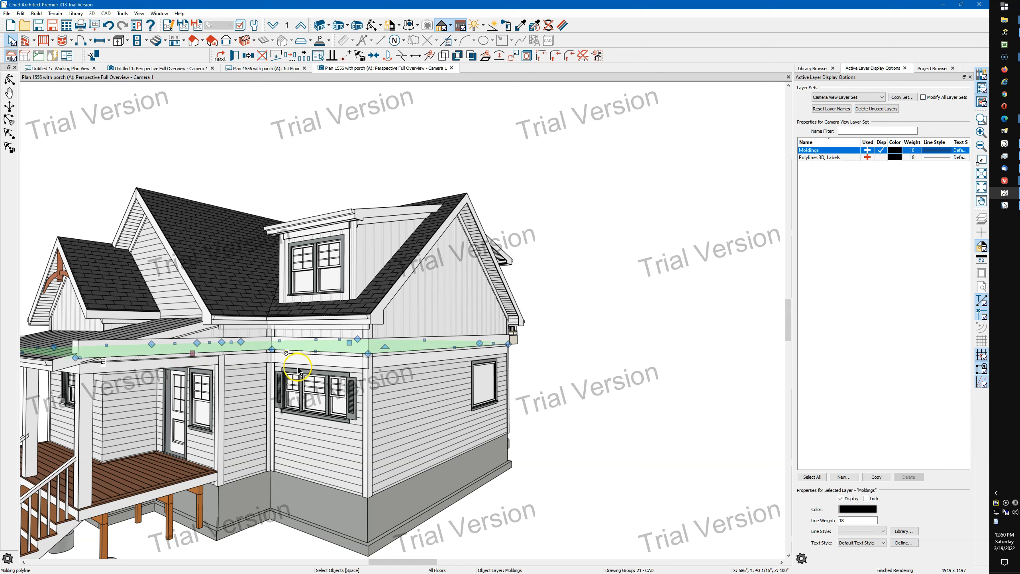
pyautogui.click(373, 26)
pyautogui.moveTo(328, 140); pyautogui.dragTo(349, 162)
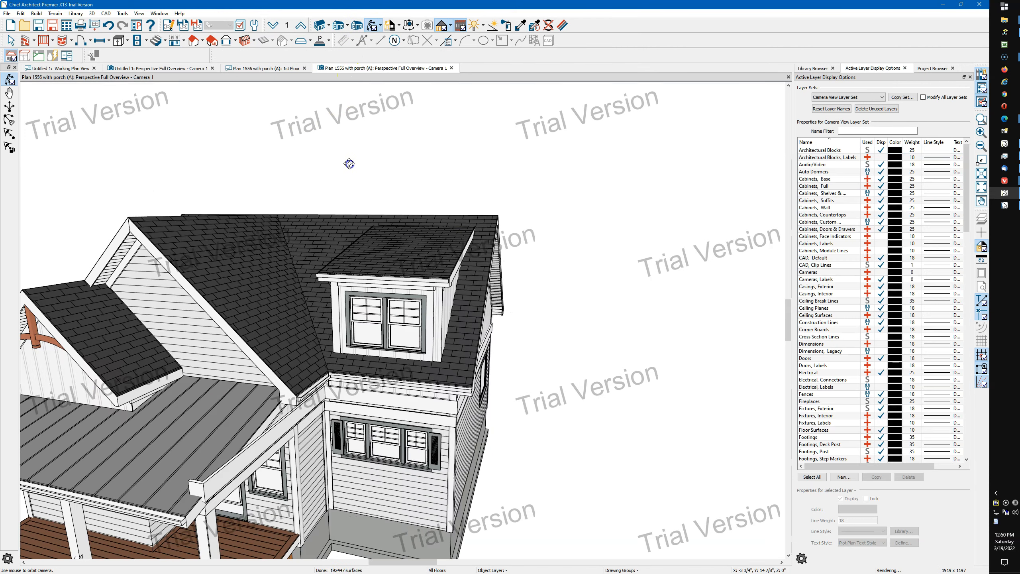
pyautogui.moveTo(455, 450); pyautogui.dragTo(341, 434)
pyautogui.press('space')
pyautogui.click(237, 451)
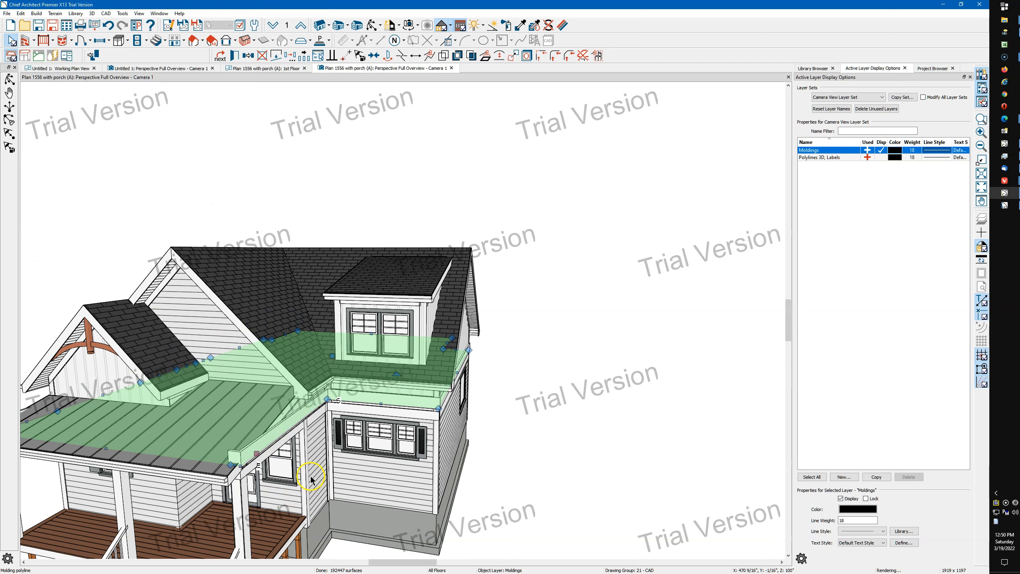
pyautogui.click(369, 26)
pyautogui.moveTo(334, 169); pyautogui.dragTo(404, 212)
pyautogui.moveTo(289, 299); pyautogui.dragTo(328, 299)
pyautogui.moveTo(544, 325); pyautogui.dragTo(551, 346)
pyautogui.scroll(3, 397, 360)
pyautogui.scroll(4, 398, 360)
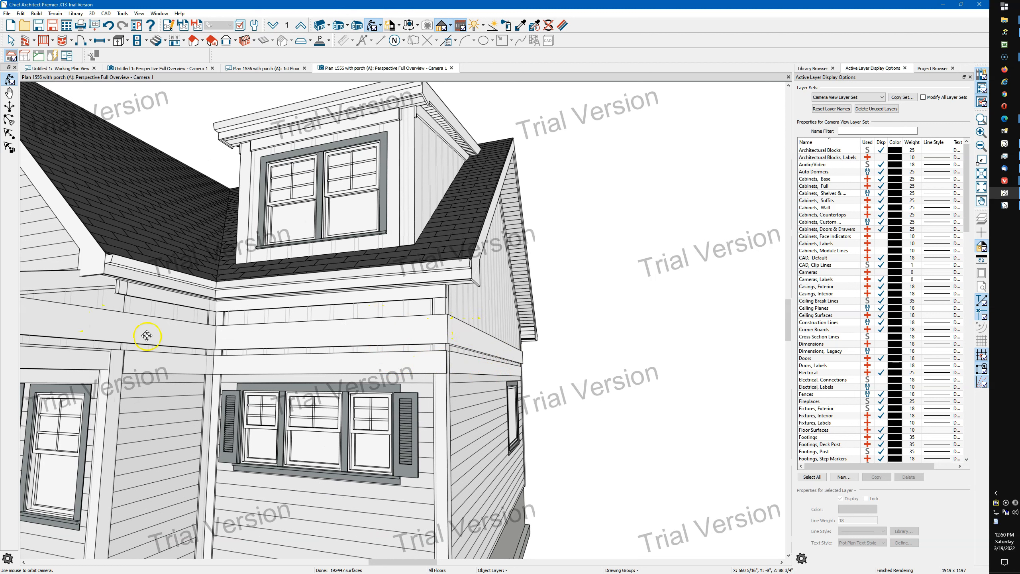
# Delete the molding polyline that wraps the house above the kitchen's front window
pyautogui.press('space')
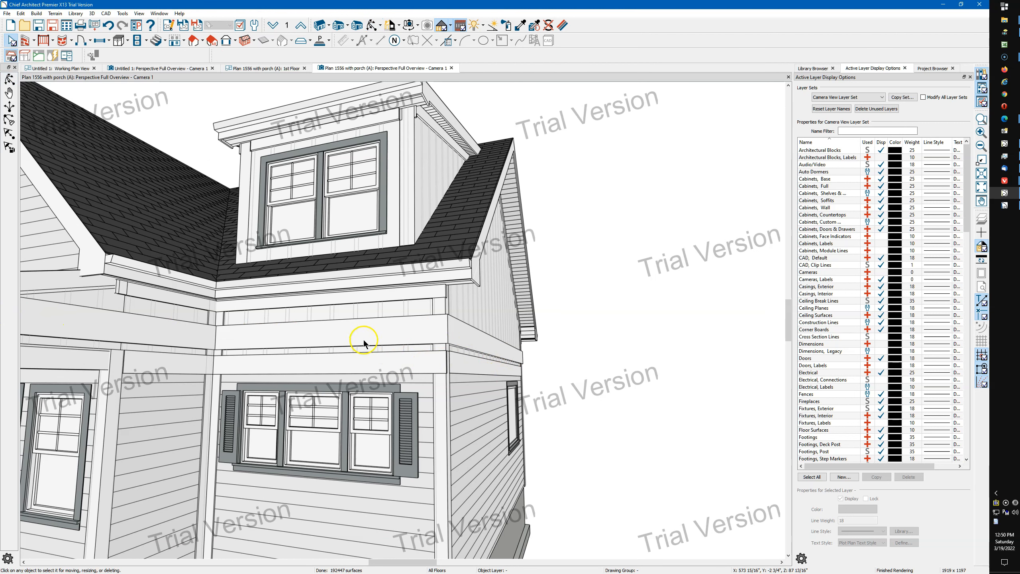
pyautogui.click(364, 342)
pyautogui.press('Delete')
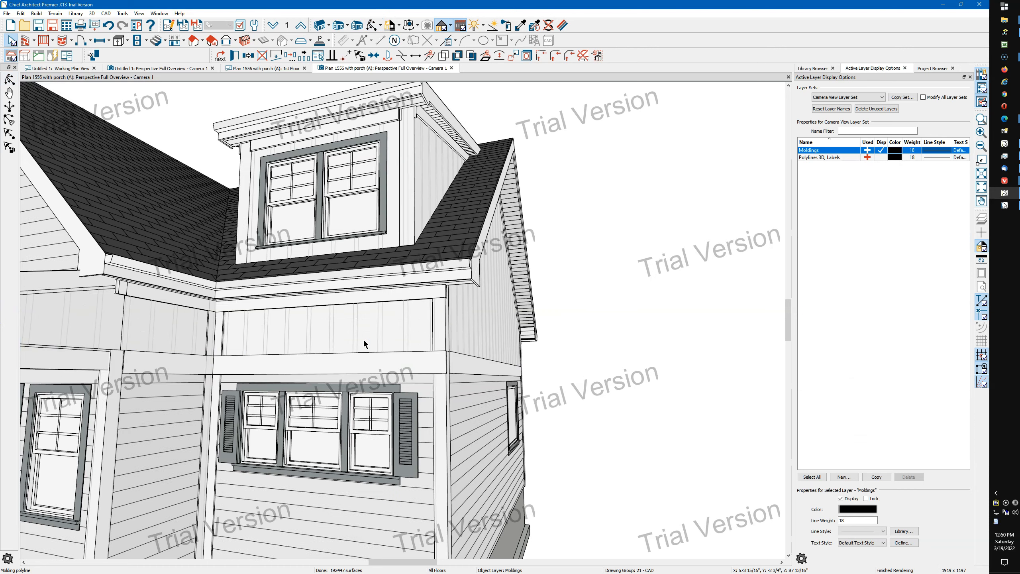
# On the first floor plan, draw an open line chain outside the dining and kitchen side wall, the kitchen front and the entry return wall
pyautogui.click(246, 72)
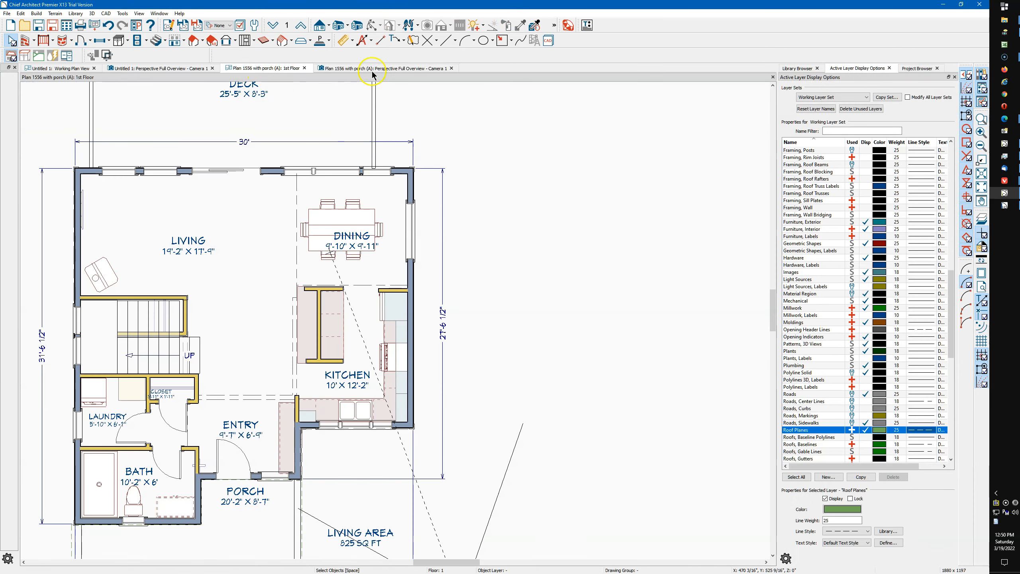
pyautogui.click(445, 40)
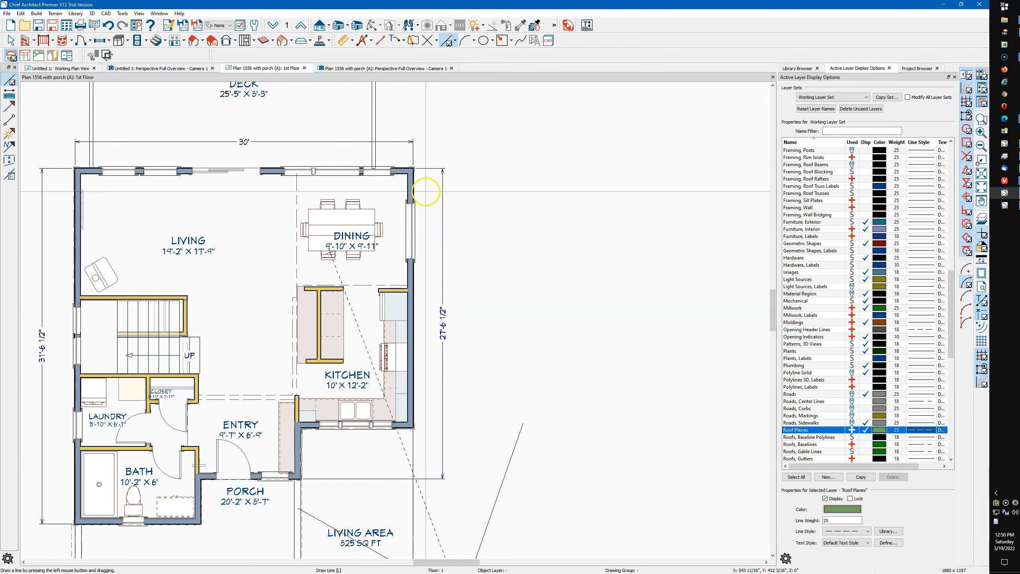
pyautogui.moveTo(436, 179)
pyautogui.mouseDown()
pyautogui.moveTo(433, 446)
pyautogui.moveTo(315, 445)
pyautogui.moveTo(314, 481)
pyautogui.mouseUp()
# Convert the open polyline around the kitchen corner to a Molding Polyline on the default Moldings layer
pyautogui.rightClick(316, 466)
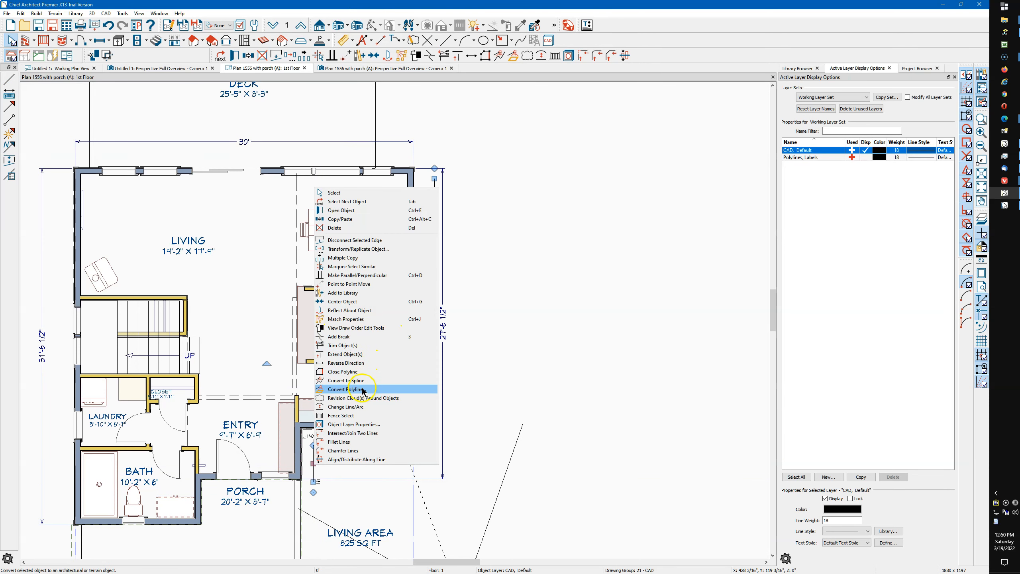
pyautogui.click(346, 389)
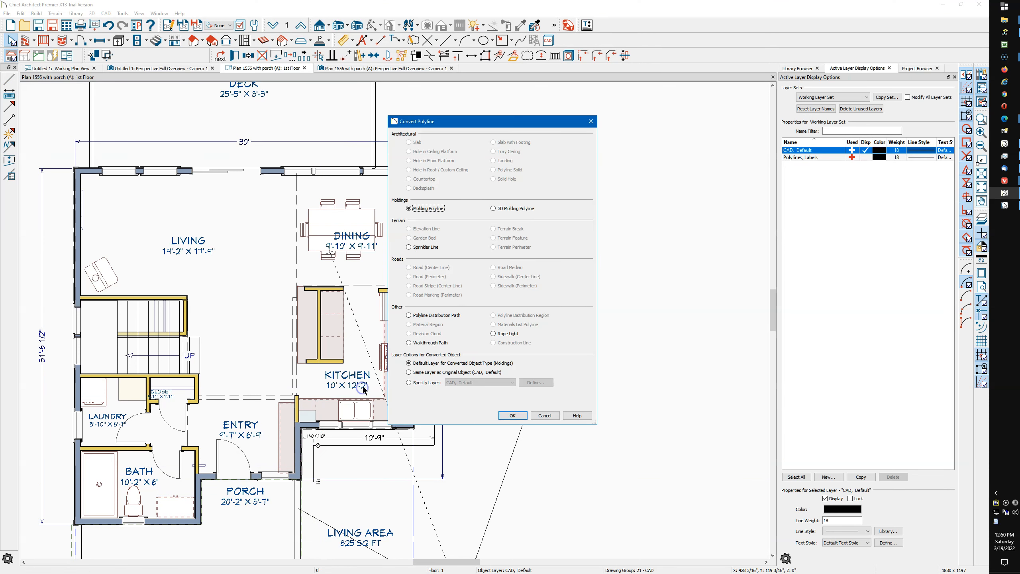
pyautogui.click(518, 418)
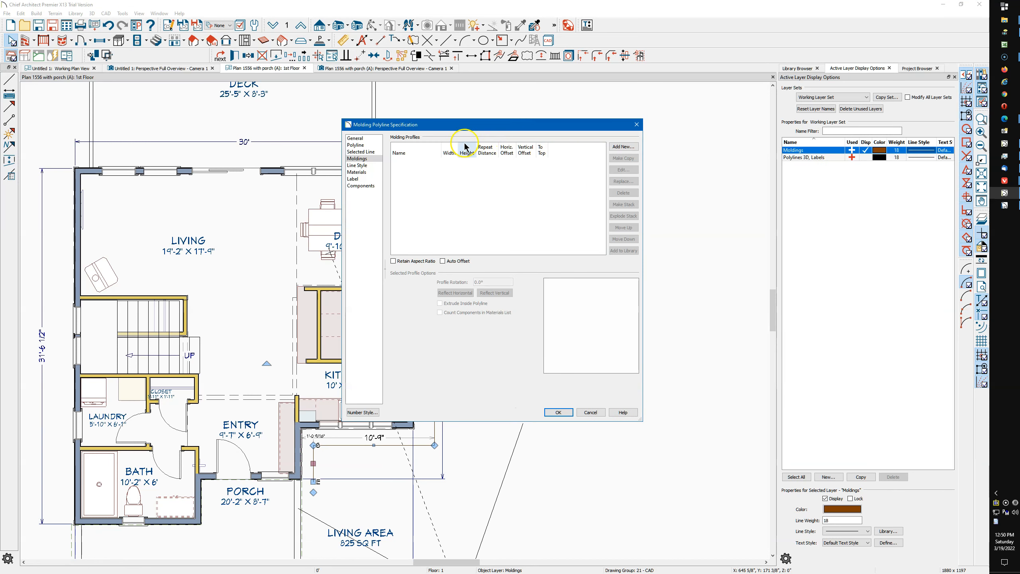
# Add the CA-001 profile from the core library's Moldings, Profiles, Extrusions to the new molding polyline
pyautogui.click(356, 138)
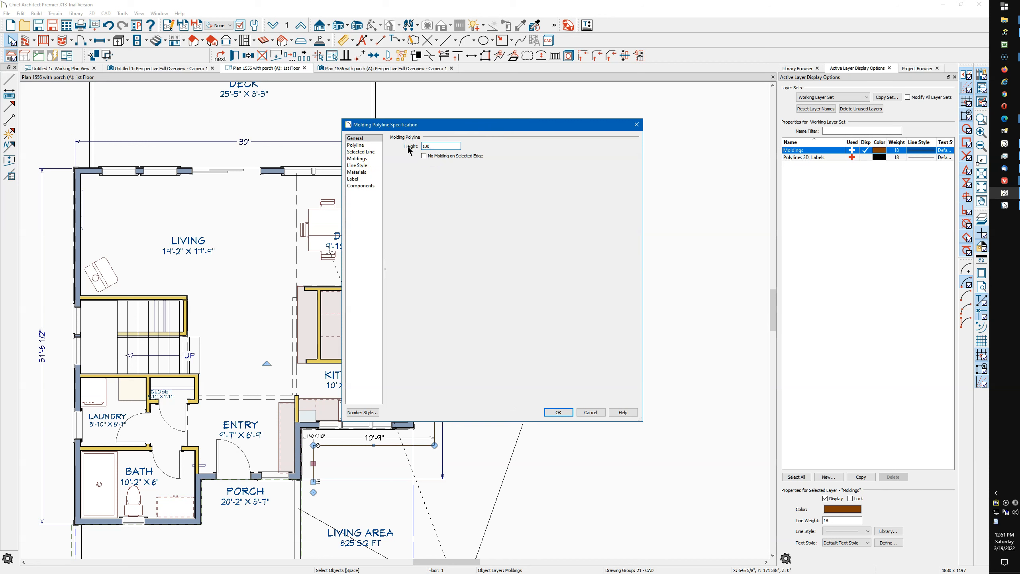
pyautogui.click(357, 159)
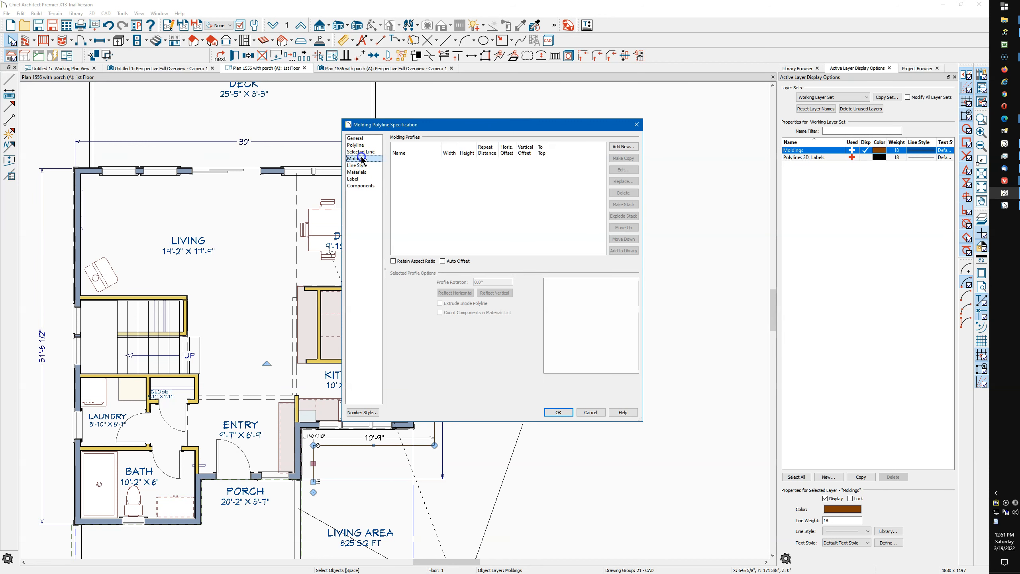
pyautogui.click(623, 147)
pyautogui.doubleClick(442, 205)
pyautogui.doubleClick(439, 213)
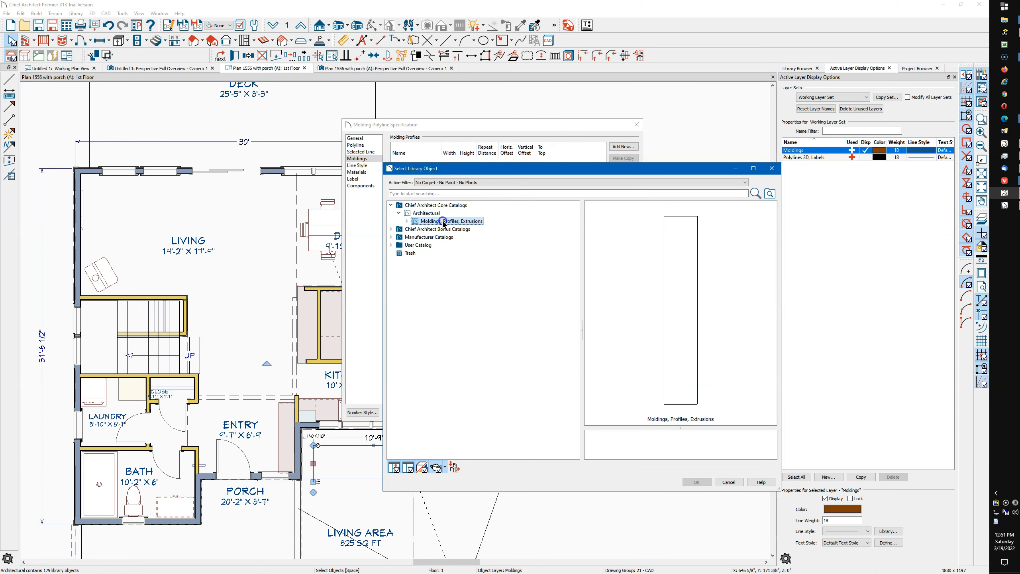
pyautogui.doubleClick(442, 222)
pyautogui.click(454, 230)
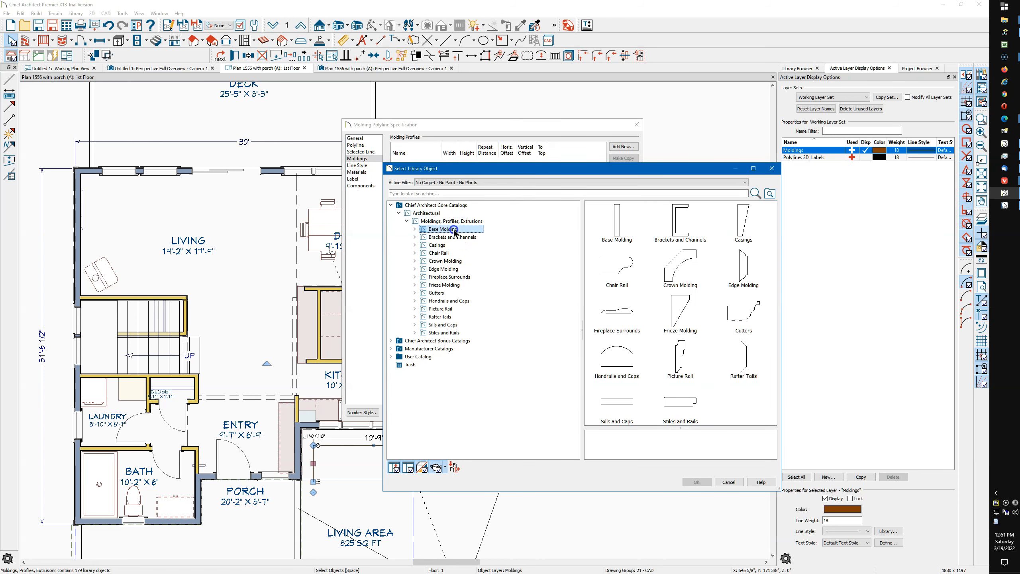
pyautogui.doubleClick(597, 224)
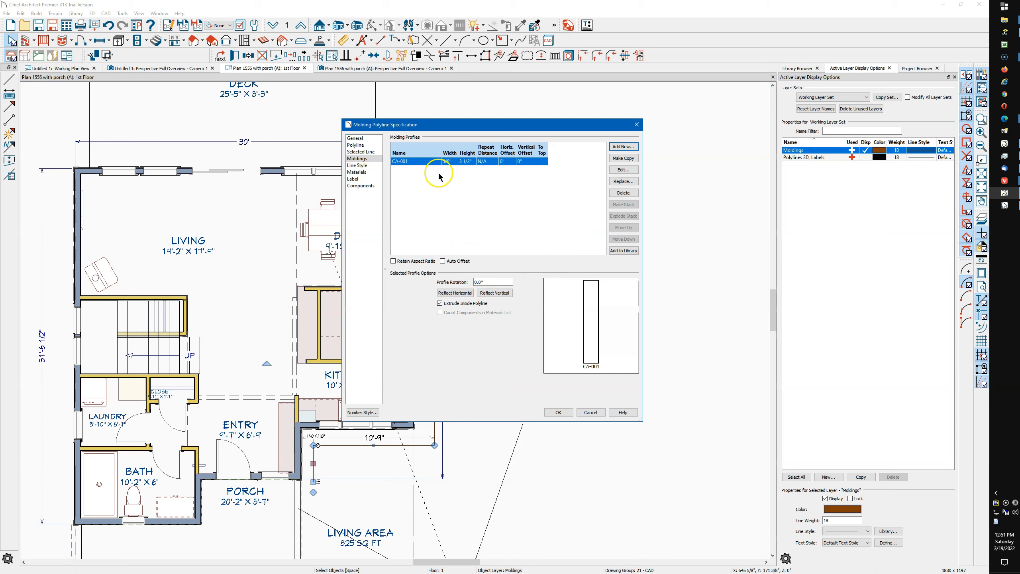
# Set the CA-001 profile's width to 2" and height to 12", and apply the molding polyline's specification
pyautogui.click(448, 161)
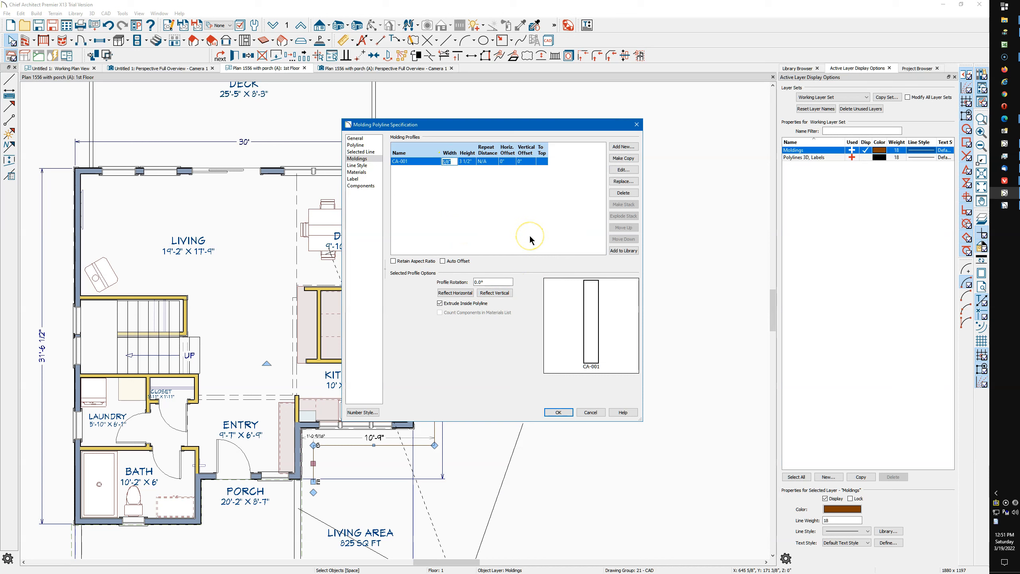
pyautogui.click(472, 162)
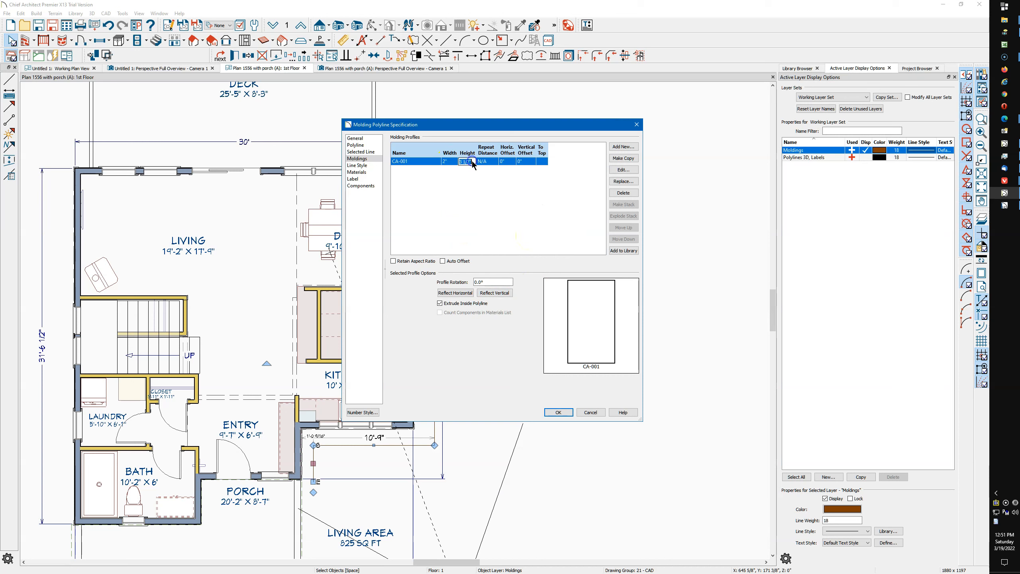
pyautogui.press('Return')
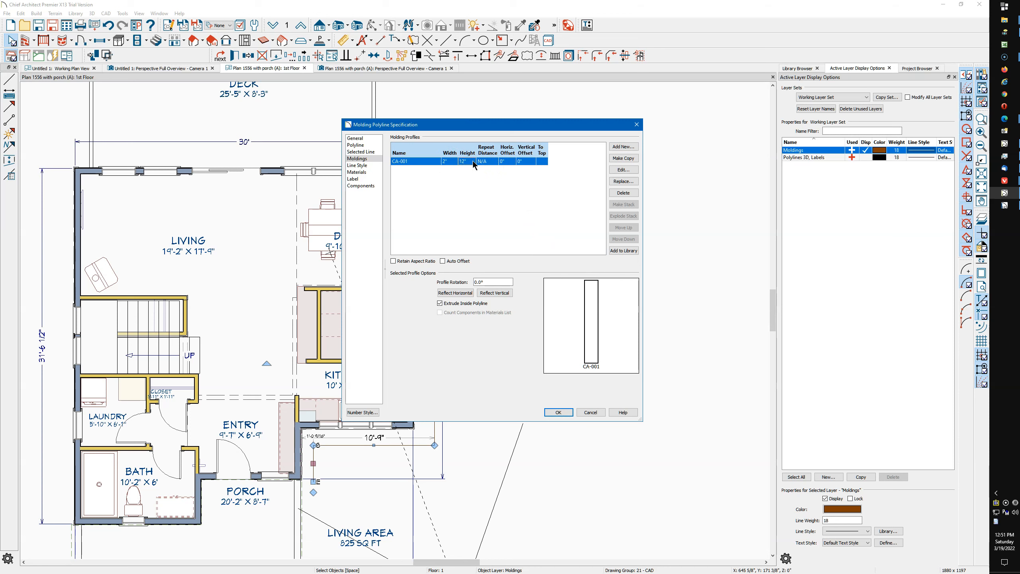
pyautogui.click(558, 413)
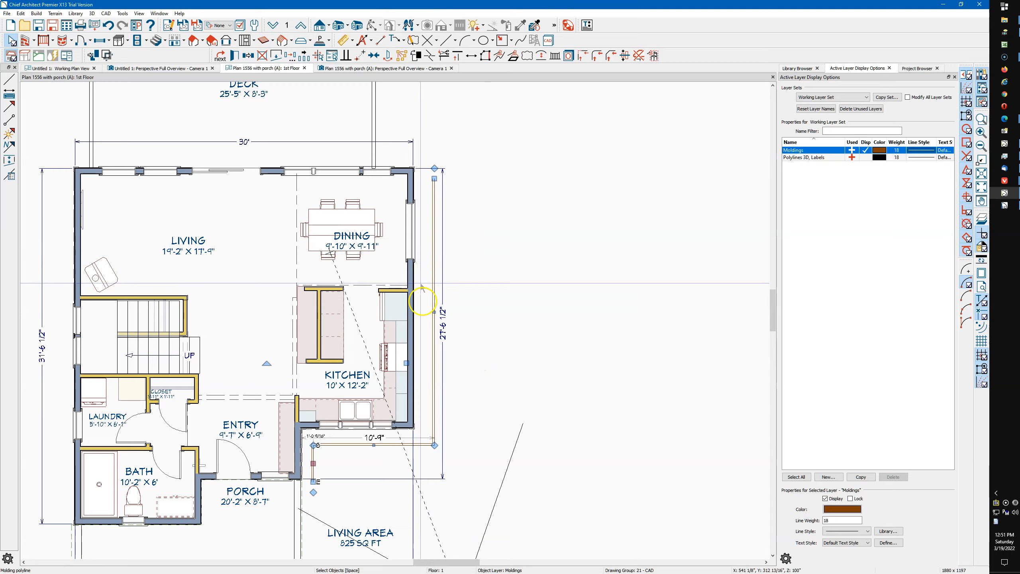
# Make the molding profile extrude to the outside of its polyline instead of the inside
pyautogui.scroll(4, 434, 333)
pyautogui.scroll(5, 434, 332)
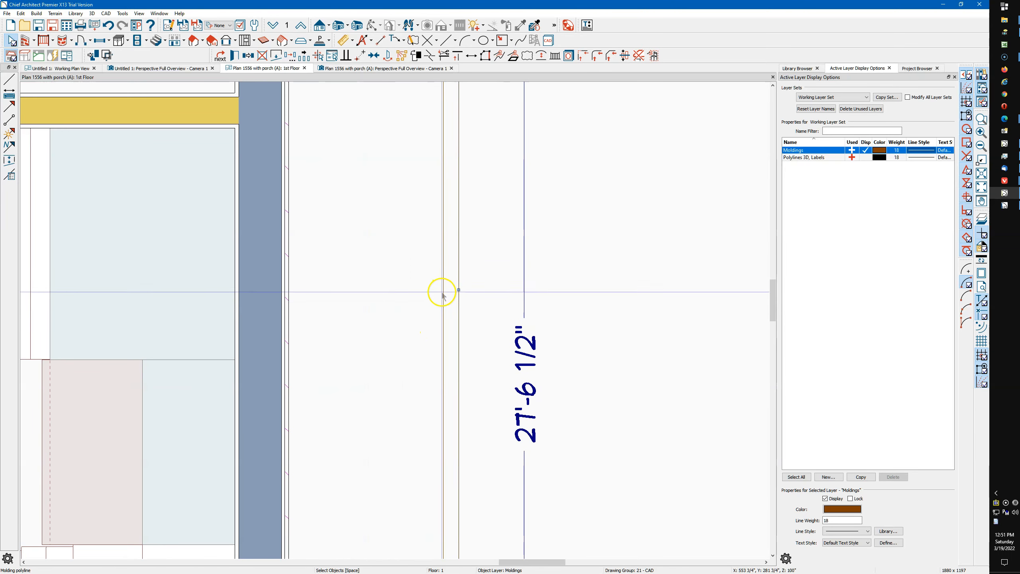
pyautogui.doubleClick(458, 290)
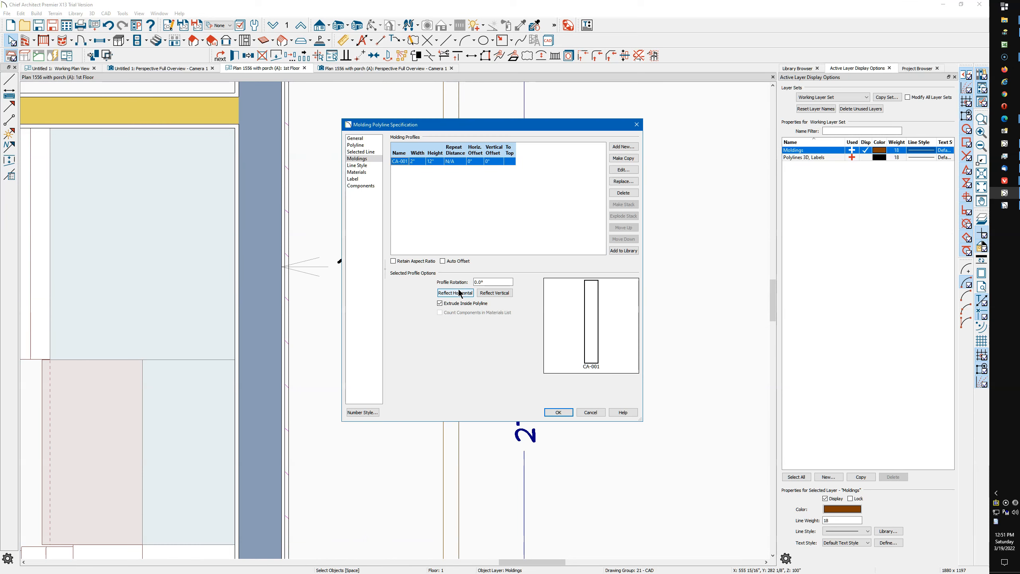
pyautogui.click(448, 261)
pyautogui.click(559, 412)
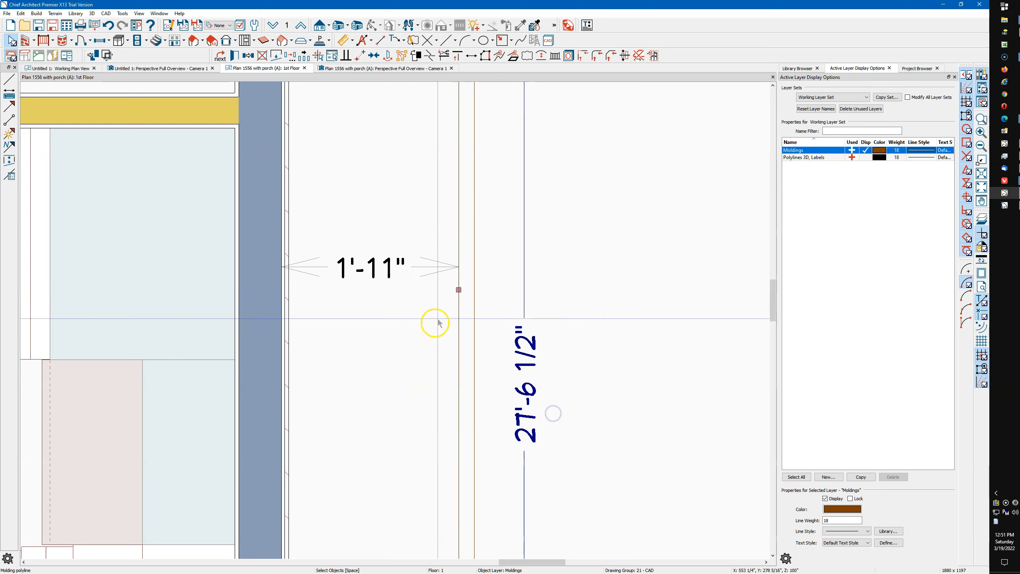
# Move the molding polyline's three edges against the kitchen side wall, the kitchen front wall and the entry return wall
pyautogui.moveTo(459, 290); pyautogui.dragTo(289, 333)
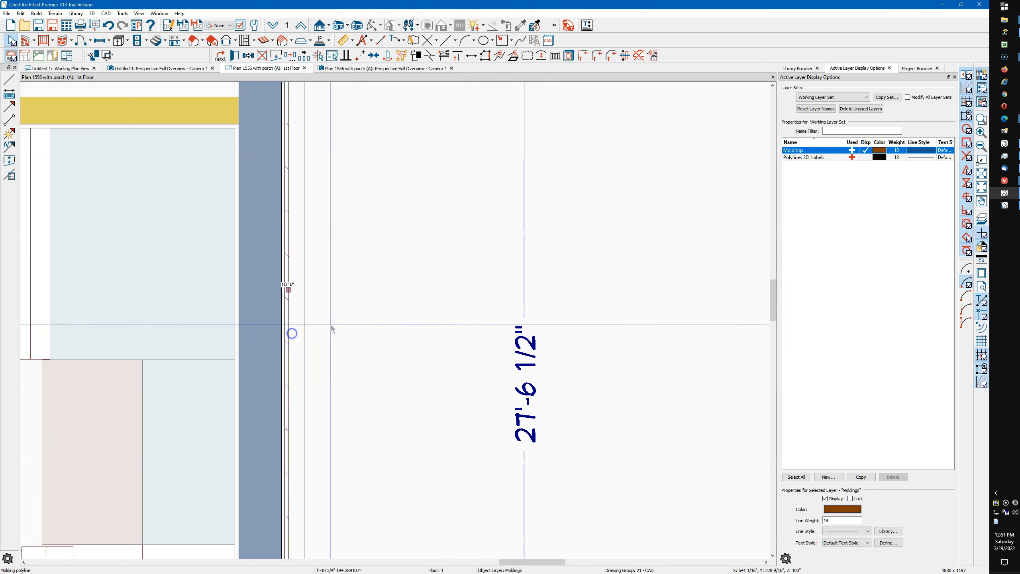
pyautogui.scroll(-1, 576, 229)
pyautogui.scroll(-3, 522, 226)
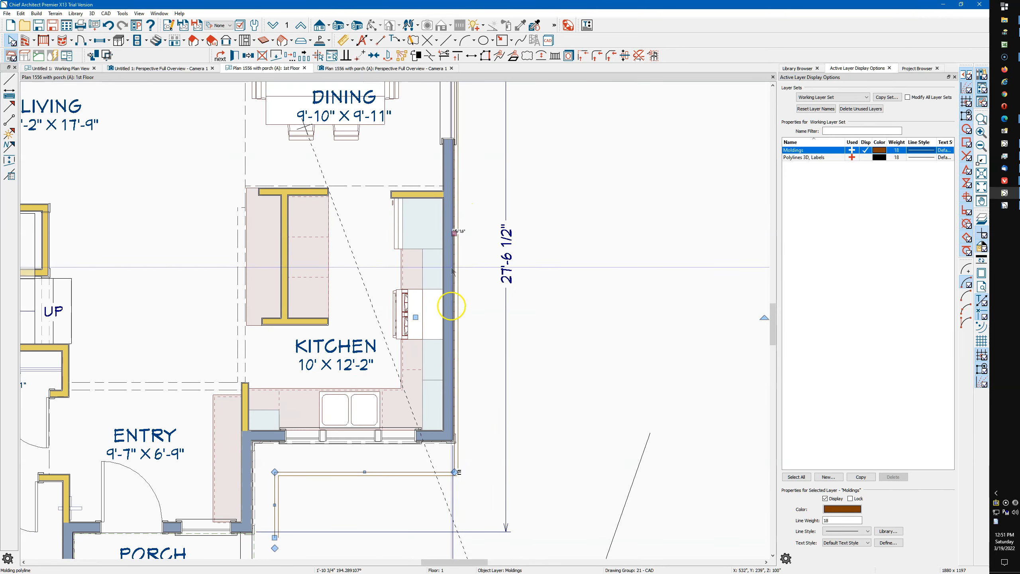
pyautogui.moveTo(363, 473); pyautogui.dragTo(372, 443)
pyautogui.click(274, 500)
pyautogui.moveTo(274, 499); pyautogui.dragTo(251, 498)
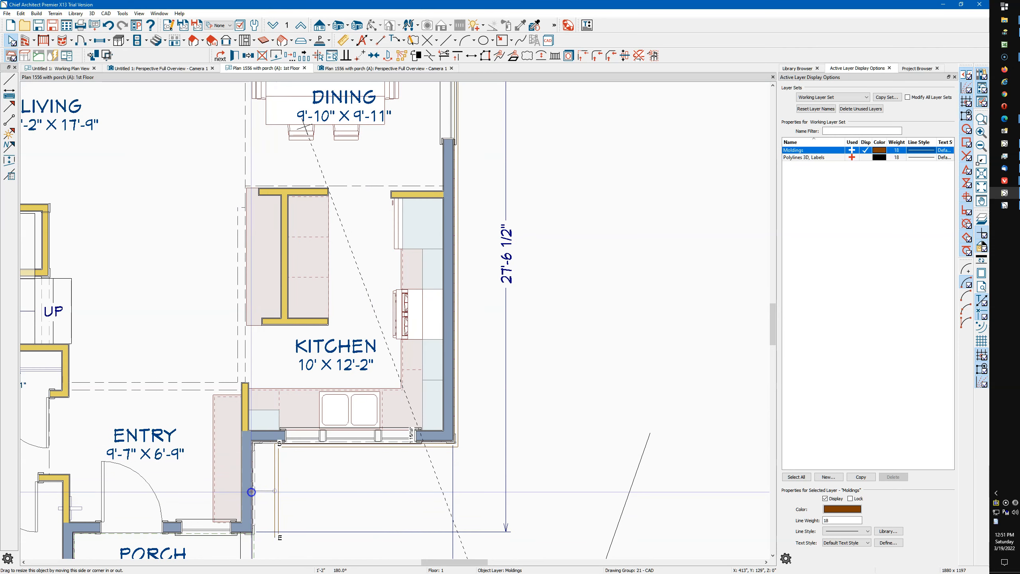
# Examine the new trim band in the perspective view at the kitchen corner and porch, and review the whole house front
pyautogui.click(356, 68)
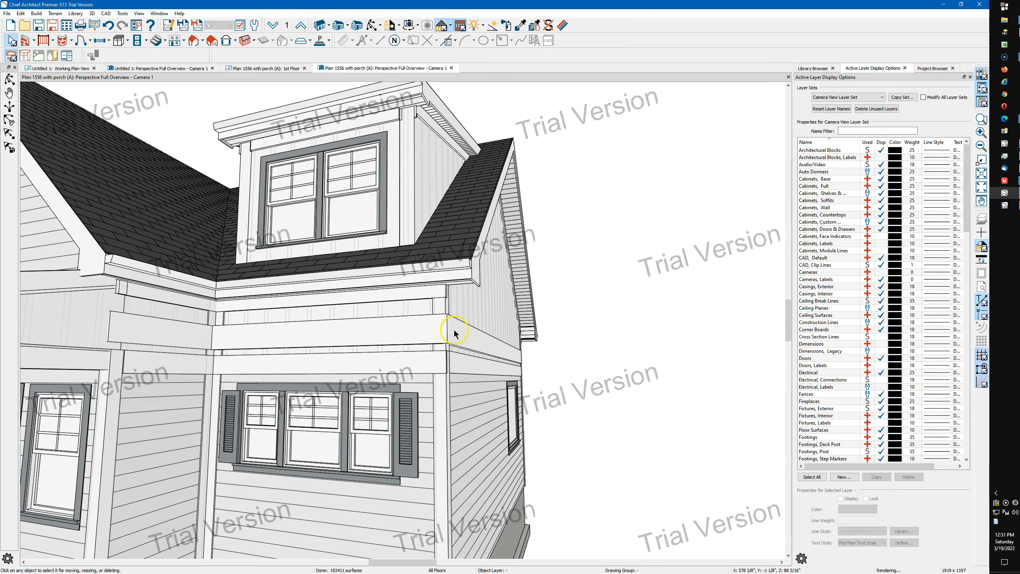
pyautogui.click(371, 26)
pyautogui.moveTo(434, 246); pyautogui.dragTo(409, 383)
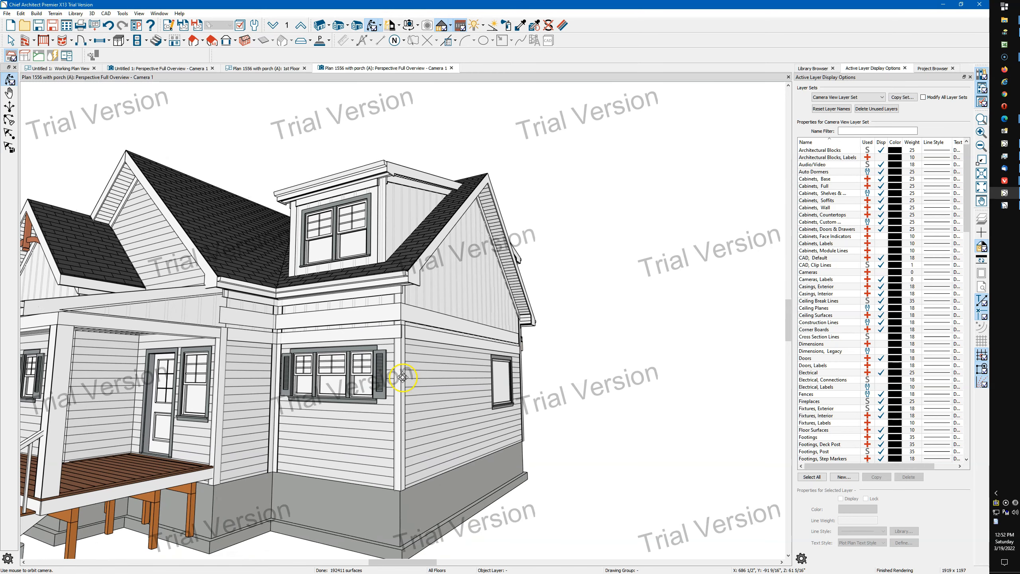
pyautogui.scroll(5, 403, 376)
pyautogui.press('space')
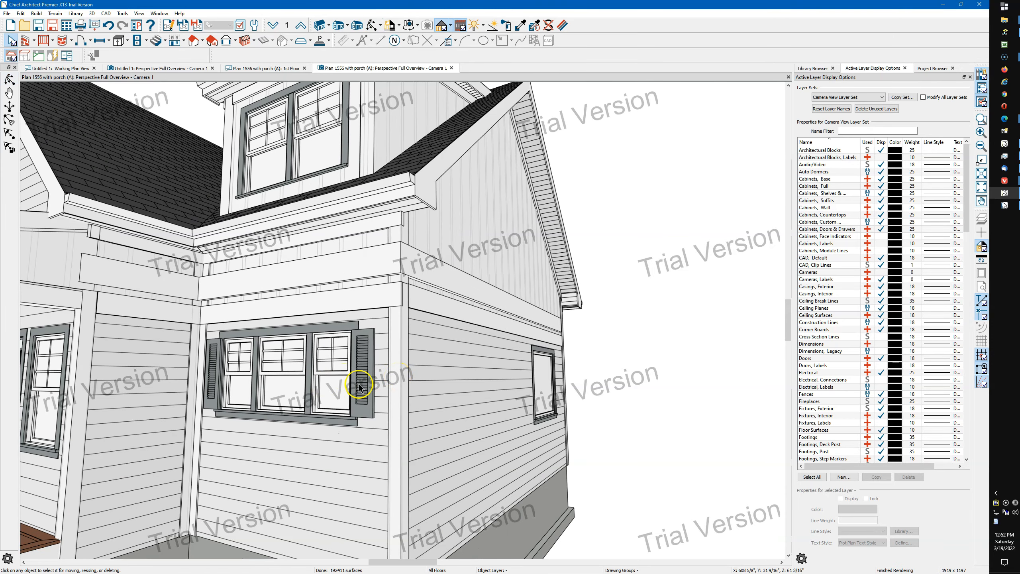
pyautogui.scroll(-3, 354, 386)
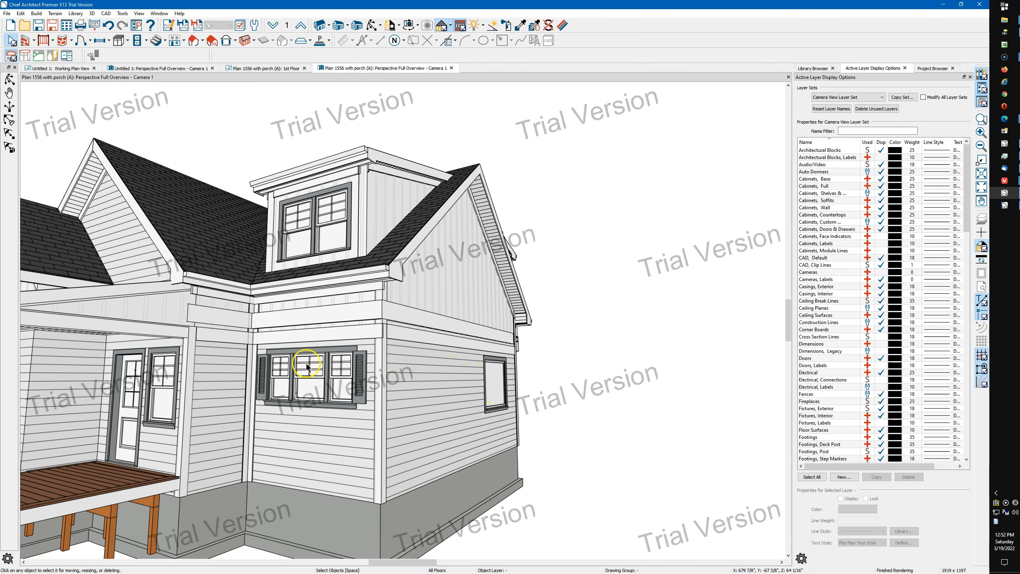
pyautogui.scroll(1, 300, 366)
pyautogui.scroll(3, 161, 396)
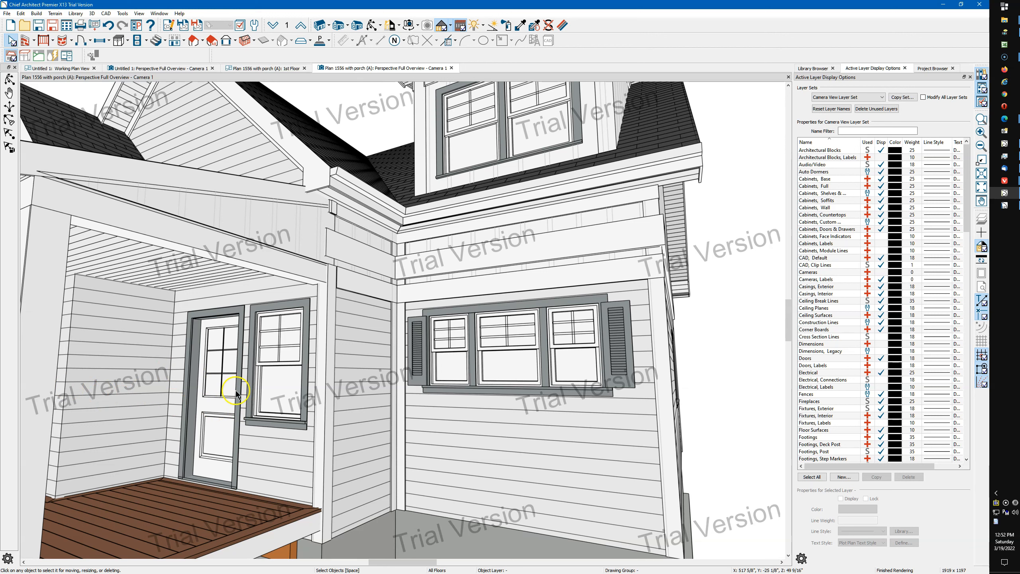
pyautogui.scroll(-5, 398, 402)
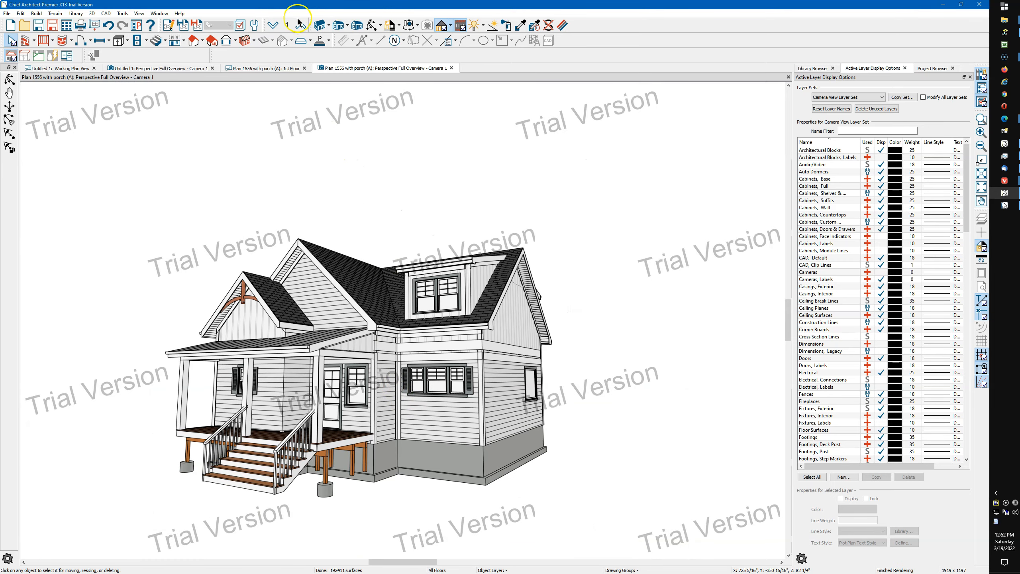
pyautogui.click(372, 25)
pyautogui.moveTo(344, 225); pyautogui.dragTo(395, 230)
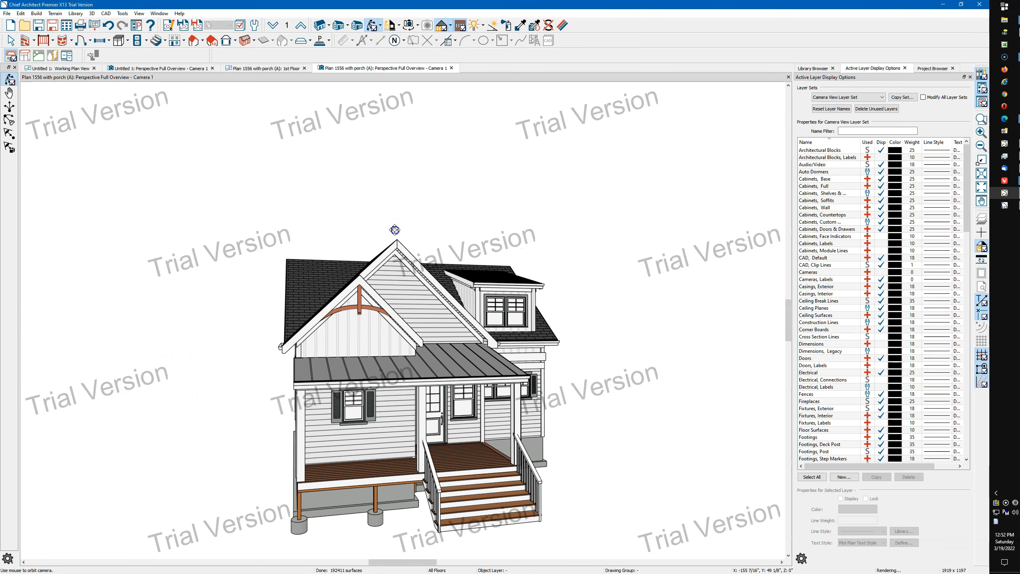
pyautogui.moveTo(395, 231); pyautogui.dragTo(341, 269)
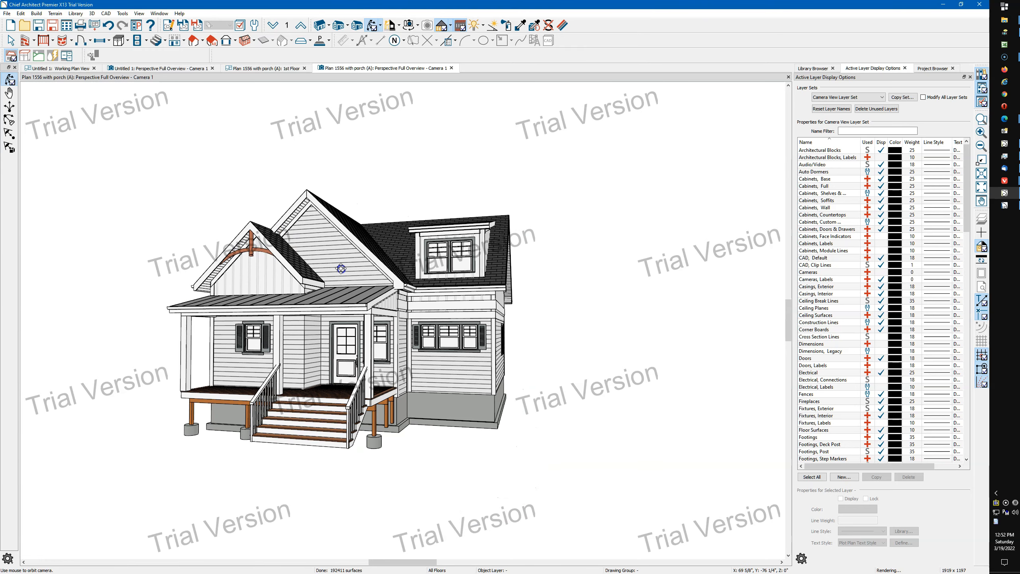